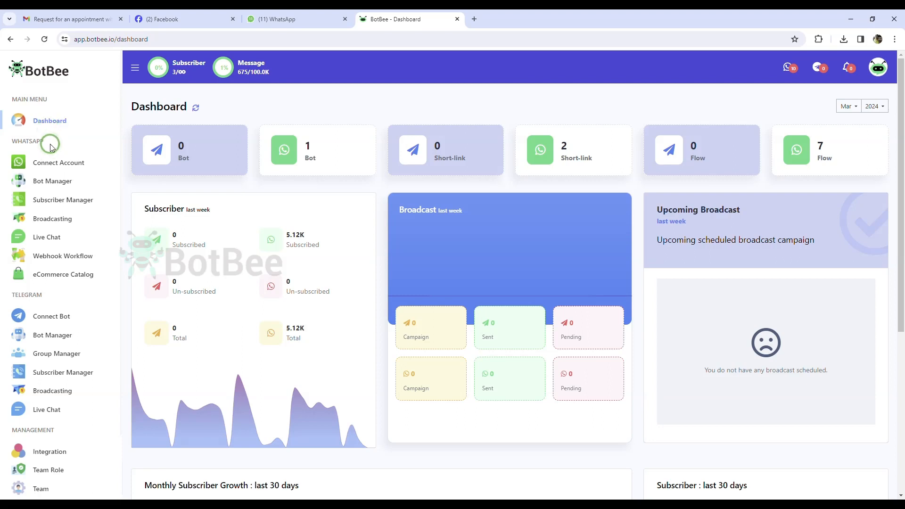
# From the WhatsApp Bot Manager's Whatsapp Flows list, start creating a new flow form.
pyautogui.click(51, 181)
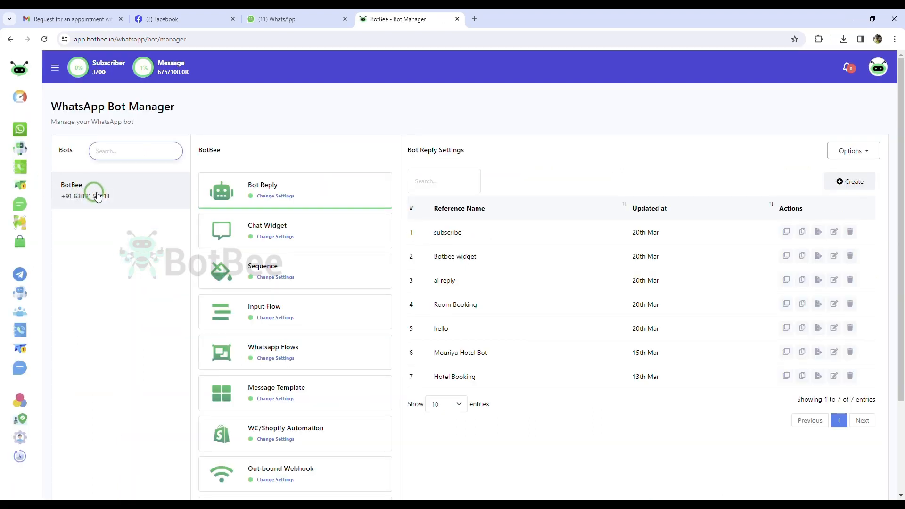
pyautogui.scroll(-2, 292, 245)
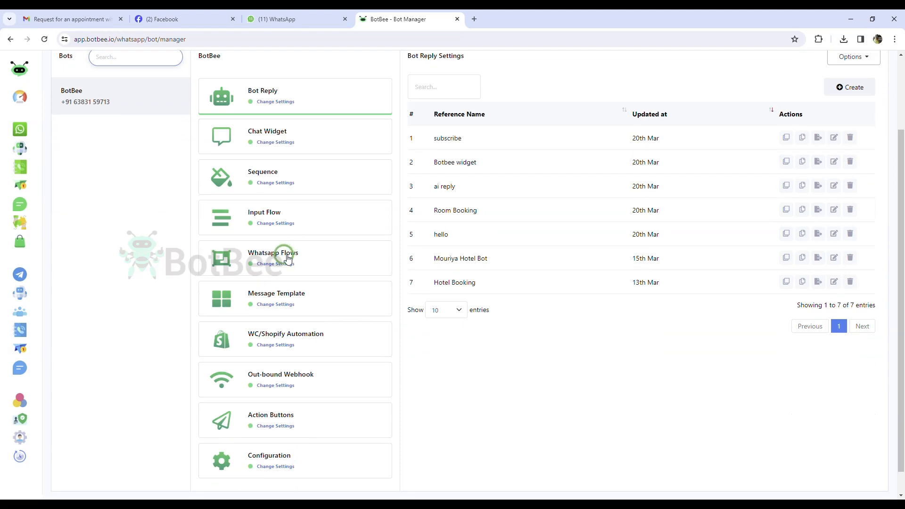
pyautogui.click(288, 258)
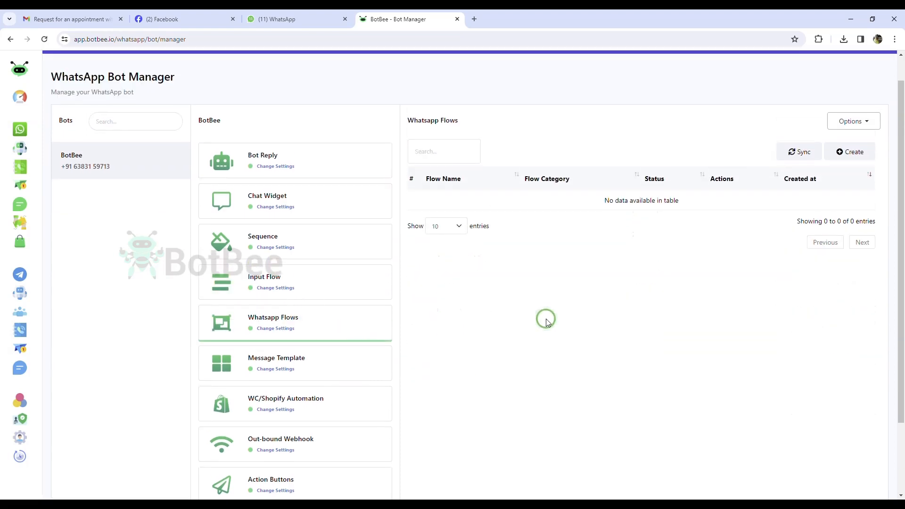
pyautogui.scroll(2, 542, 317)
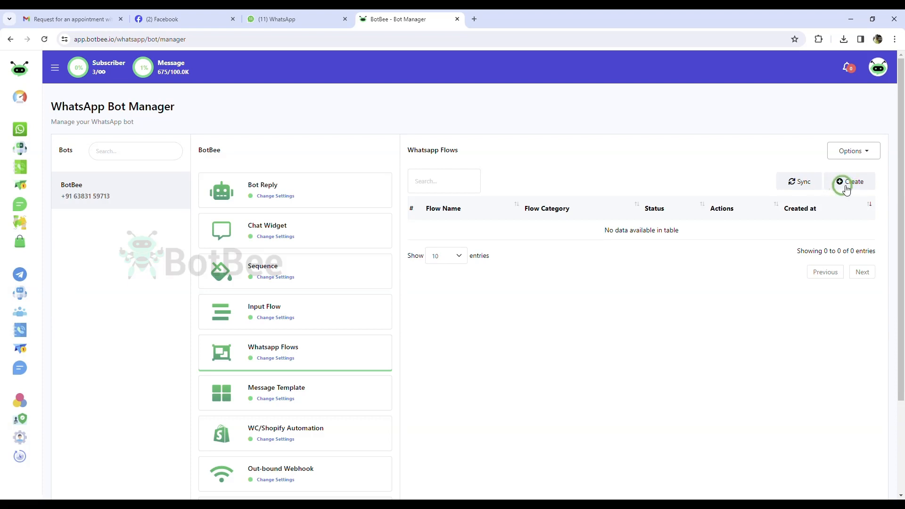
pyautogui.click(848, 185)
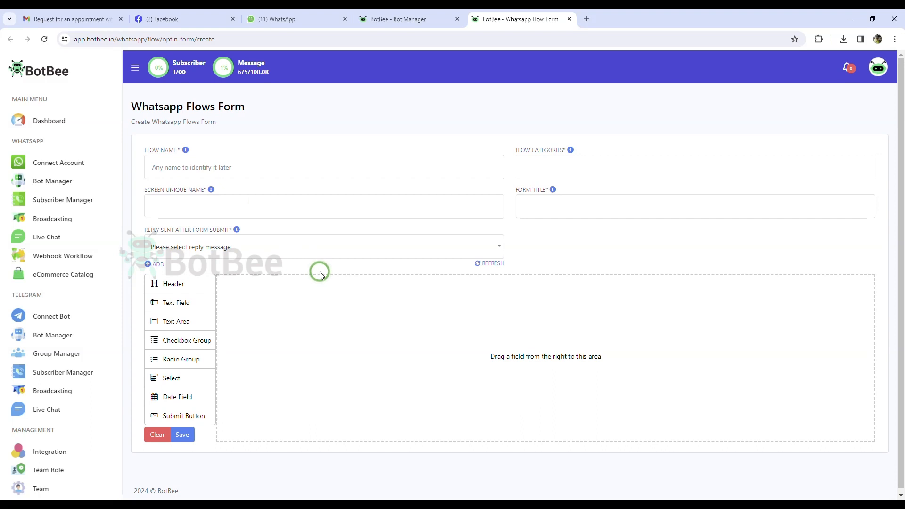
# Name the flow 'KMS Real Estate', trying the APPOINTMENT_BOOKING category and then removing it.
pyautogui.click(216, 166)
pyautogui.write('KMS Real')
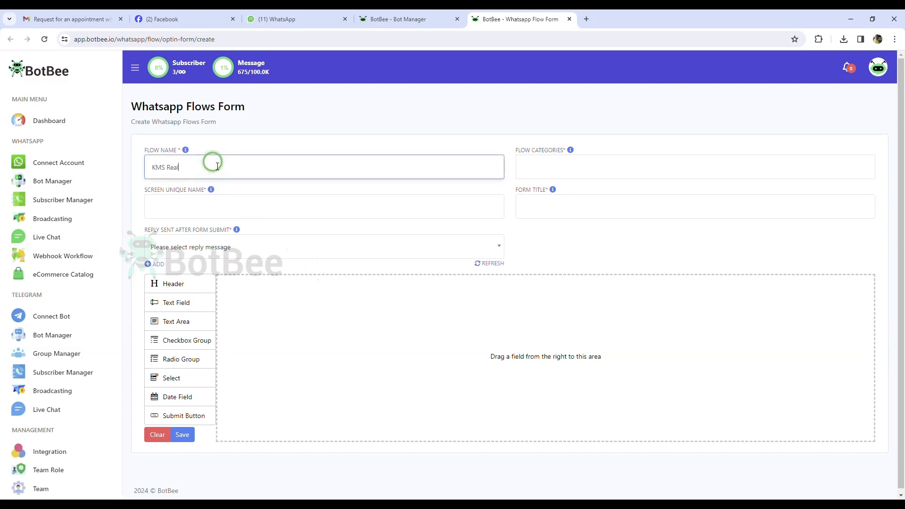
pyautogui.write(' Estate')
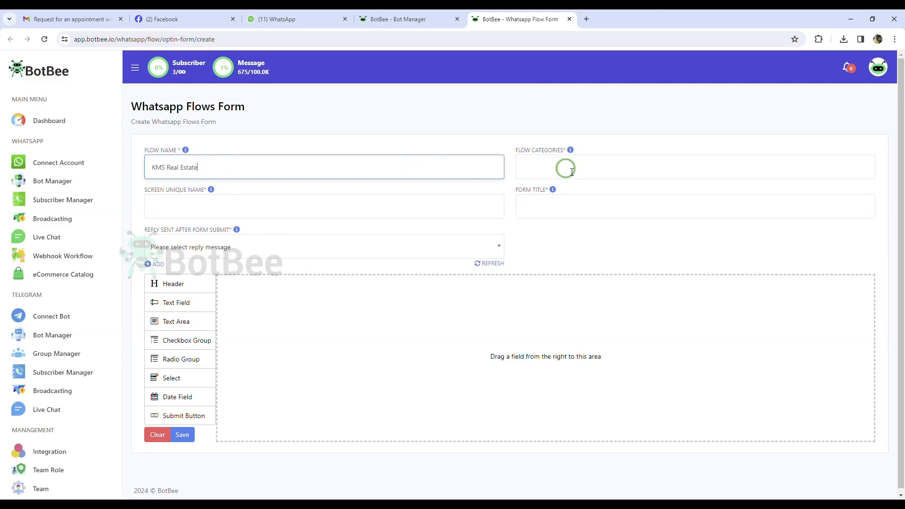
pyautogui.click(571, 172)
pyautogui.click(553, 219)
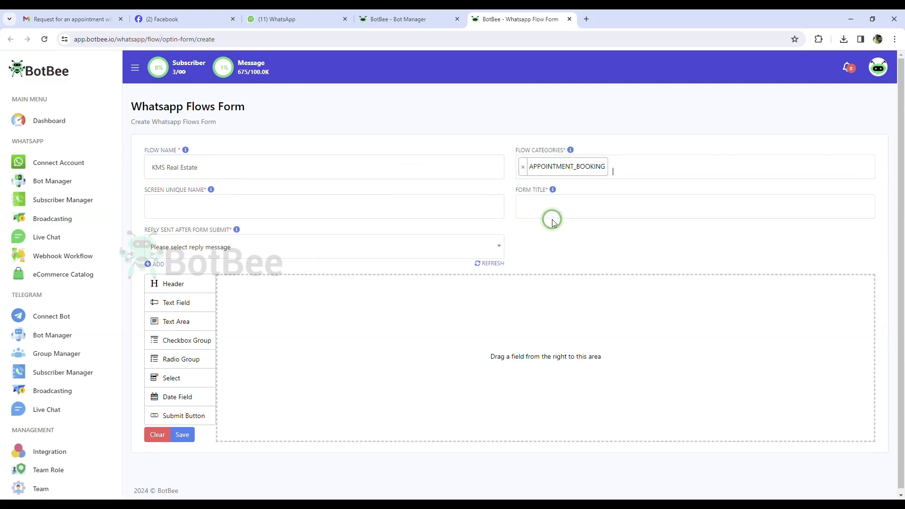
pyautogui.click(632, 171)
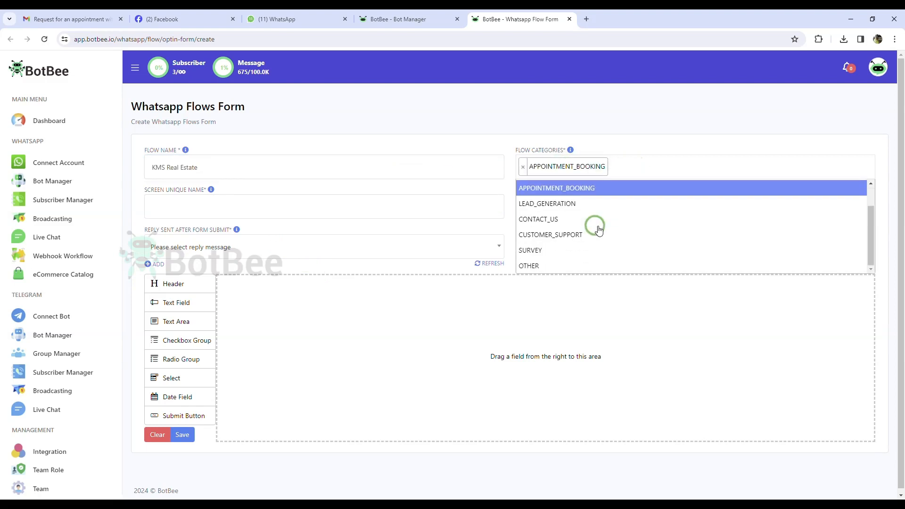
pyautogui.scroll(1, 598, 231)
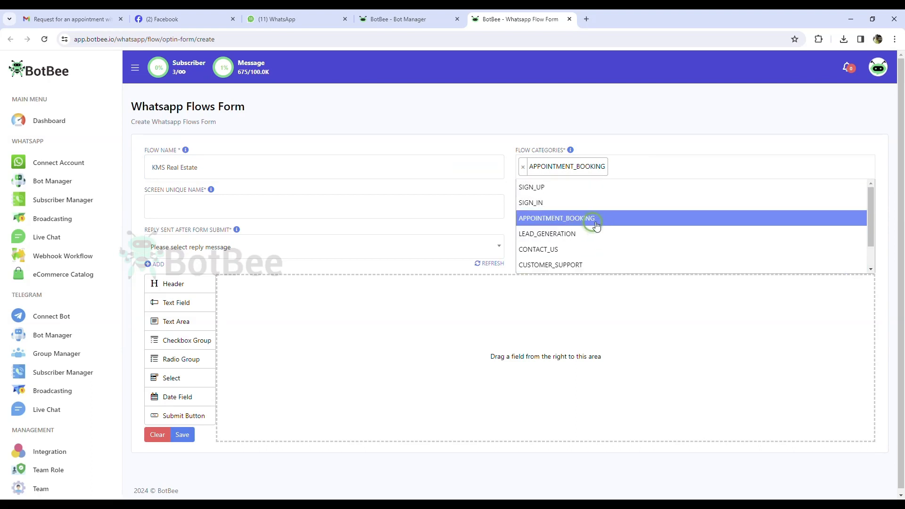
pyautogui.click(595, 226)
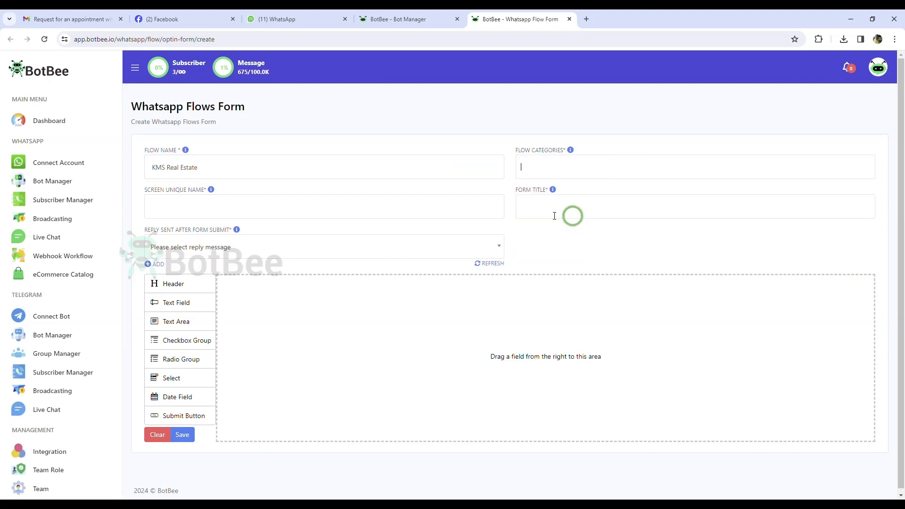
# Enter screen unique name 'kmsrealestate' and form title 'KMS Real Estate', leaving the after-submit reply unset.
pyautogui.click(279, 212)
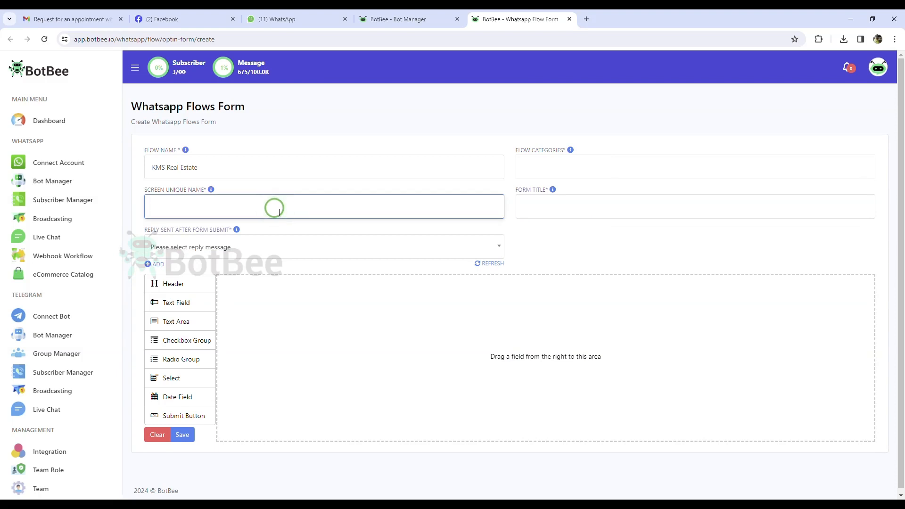
pyautogui.write('kmsrealestate')
pyautogui.click(560, 209)
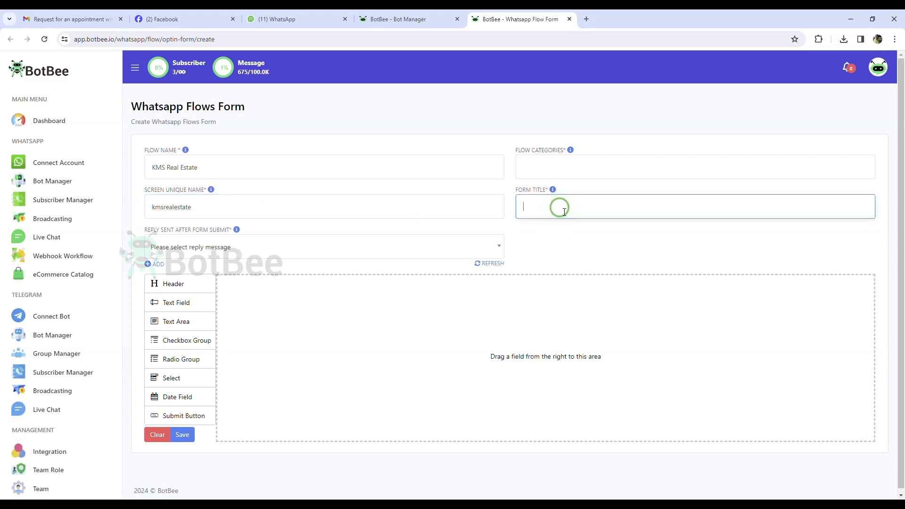
pyautogui.write('KMS Real Estate')
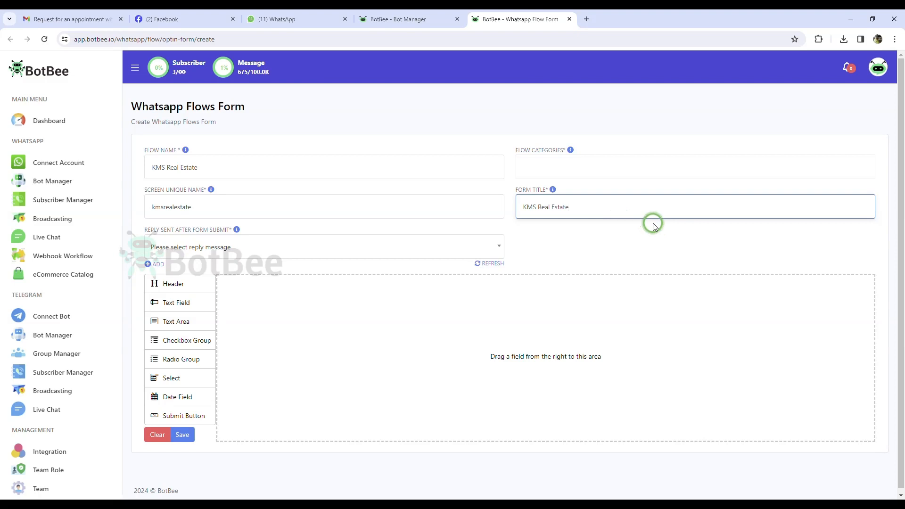
pyautogui.click(222, 248)
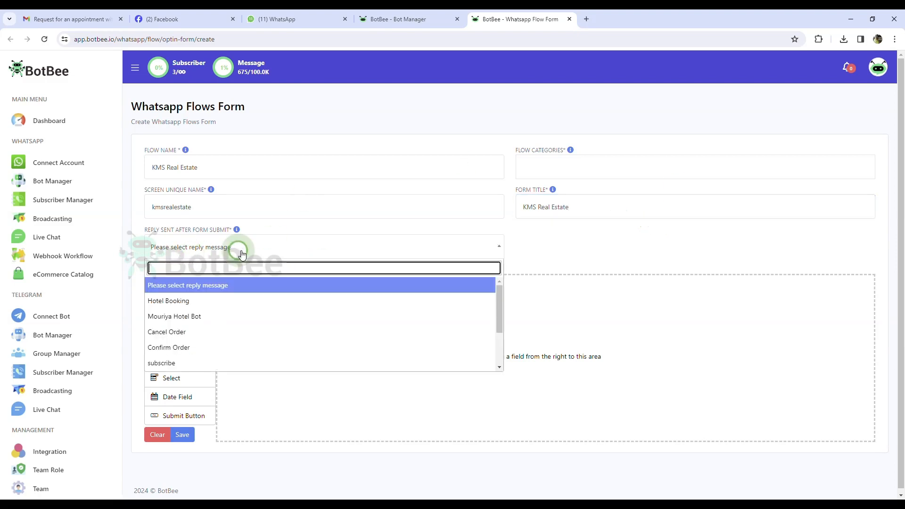
pyautogui.scroll(-3, 228, 306)
pyautogui.scroll(3, 258, 347)
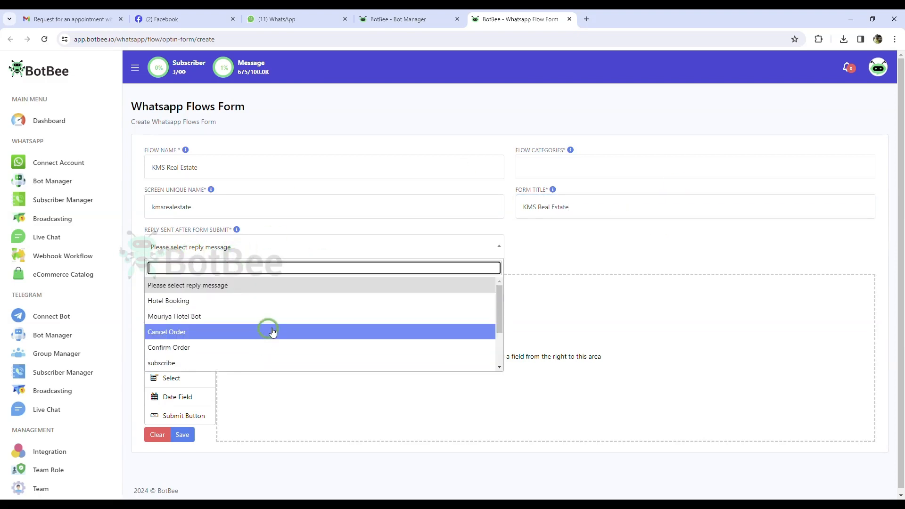
pyautogui.click(521, 256)
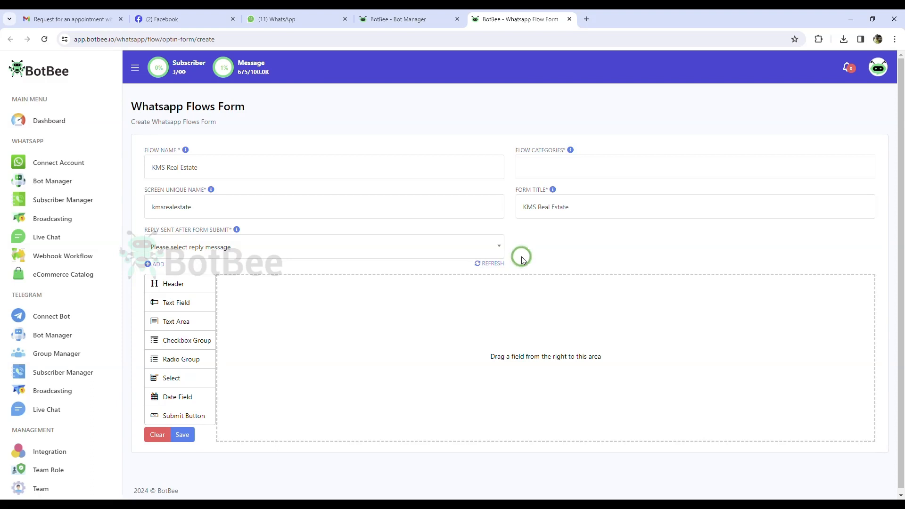
# Create a new reply flow with the reference title 'KMS Real Estate Thankyou'.
pyautogui.click(153, 264)
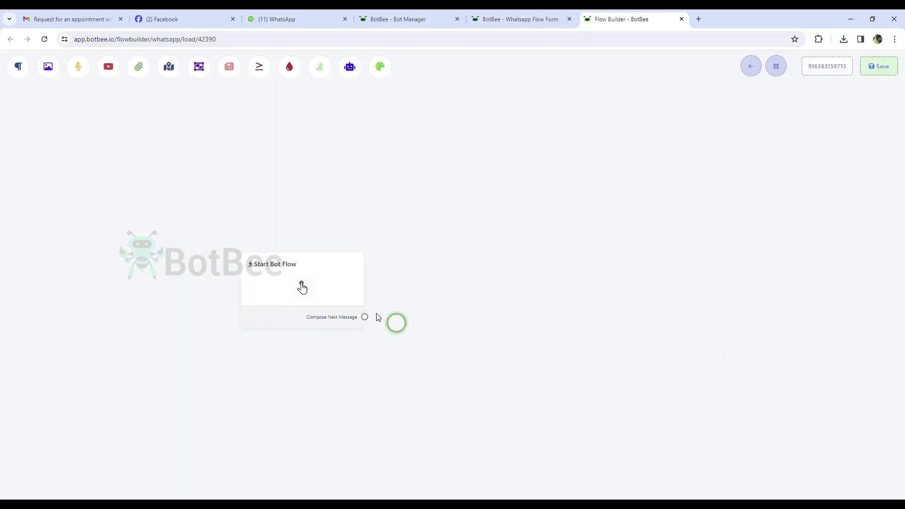
pyautogui.moveTo(302, 287); pyautogui.dragTo(275, 226)
pyautogui.click(277, 228)
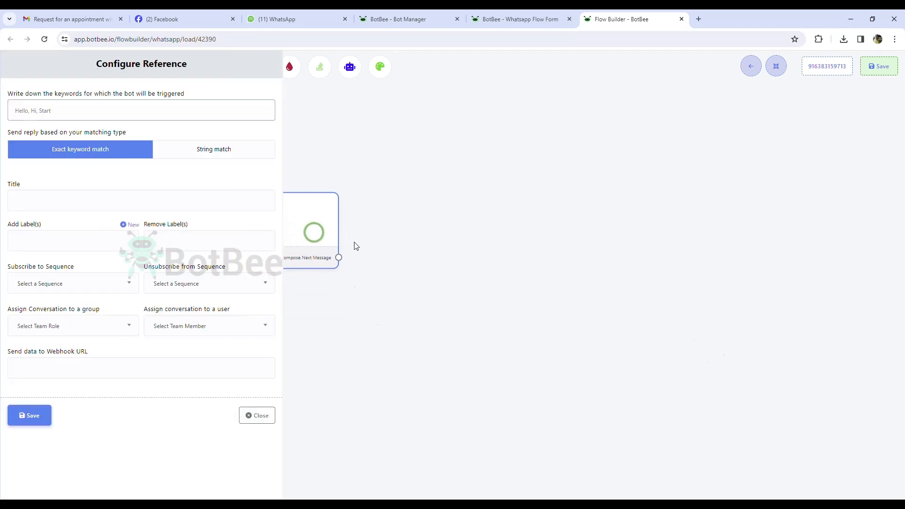
pyautogui.click(55, 208)
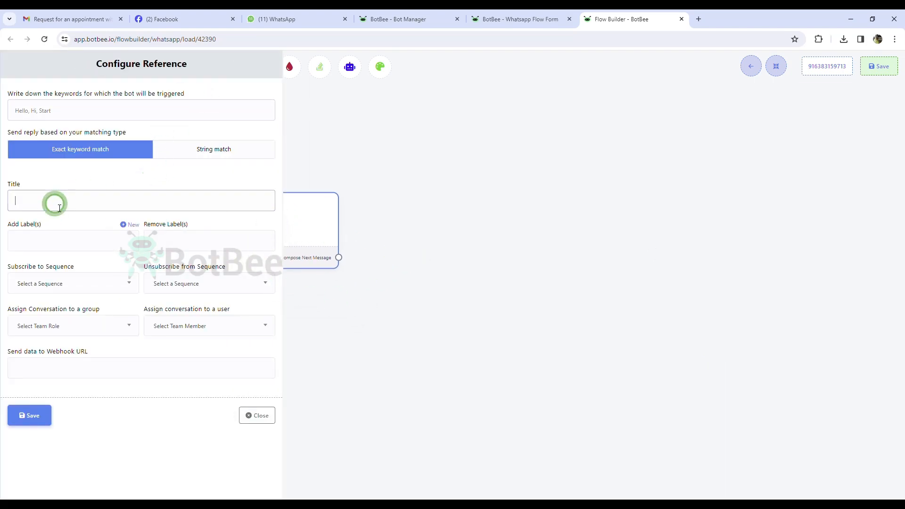
pyautogui.write('KMS')
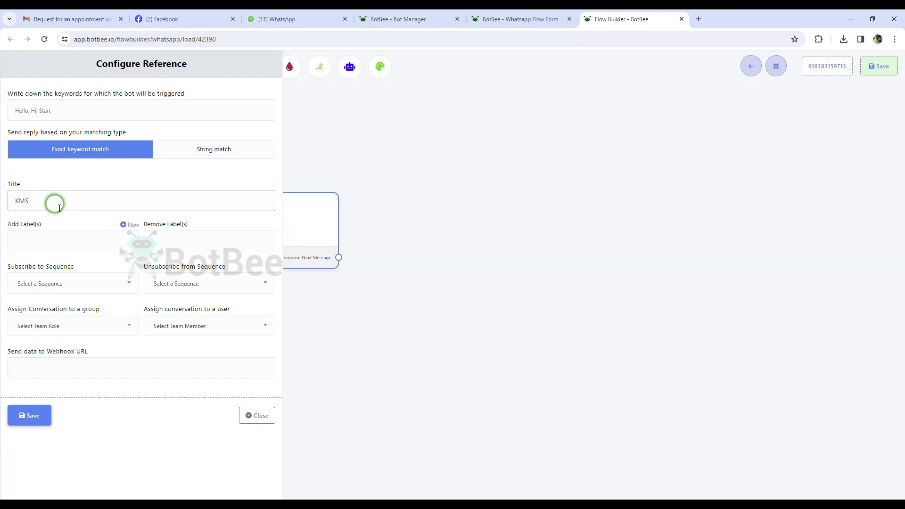
pyautogui.write(' Real Estate Thankyou')
pyautogui.click(29, 421)
# Connect a Text node replying 'Thank you our agent will contact you soon.' and save the flow.
pyautogui.moveTo(279, 250); pyautogui.dragTo(377, 206)
pyautogui.click(416, 220)
pyautogui.press('Delete')
pyautogui.moveTo(297, 271); pyautogui.dragTo(358, 238)
pyautogui.click(377, 245)
pyautogui.doubleClick(397, 216)
pyautogui.click(170, 170)
pyautogui.write('Thanky')
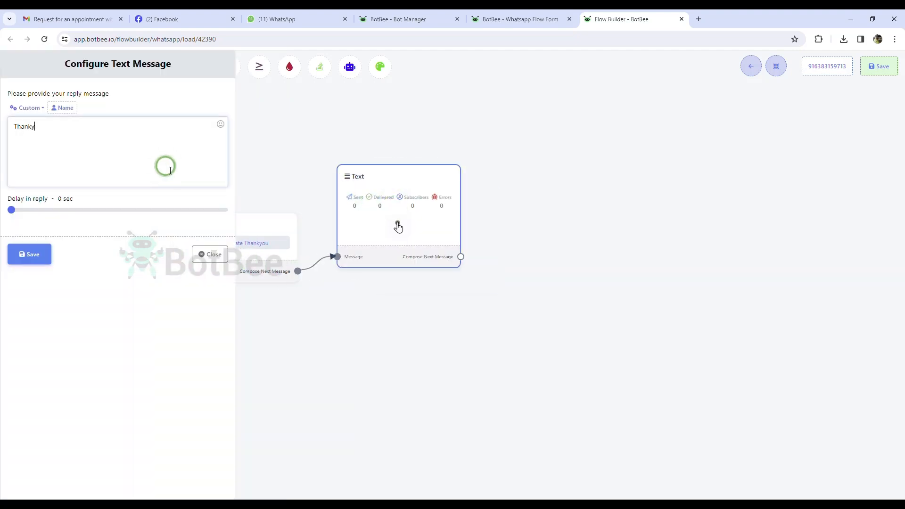
pyautogui.press('BackSpace')
pyautogui.write('you our agent will contact you soon.')
pyautogui.click(29, 253)
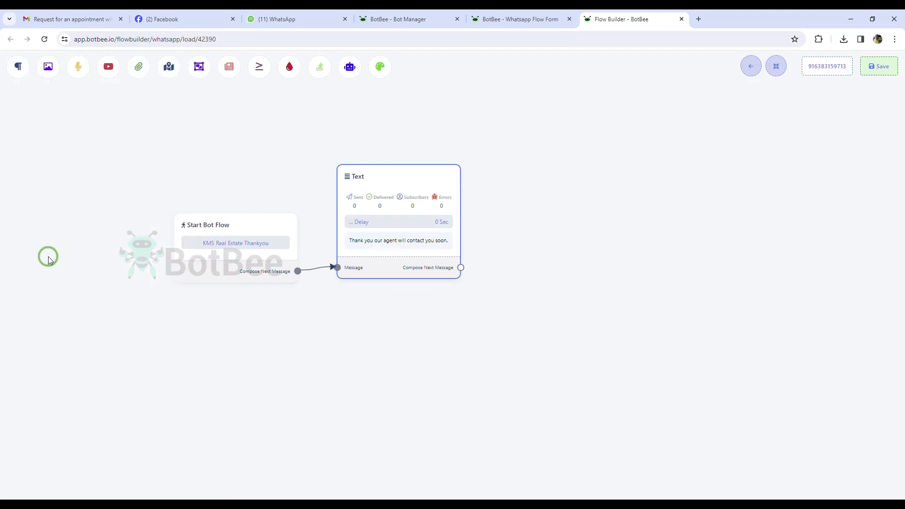
pyautogui.click(880, 71)
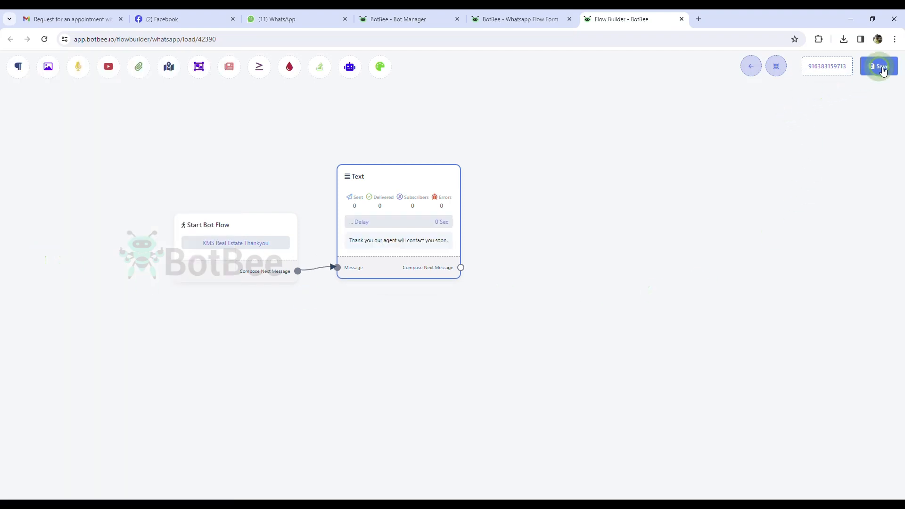
pyautogui.click(751, 70)
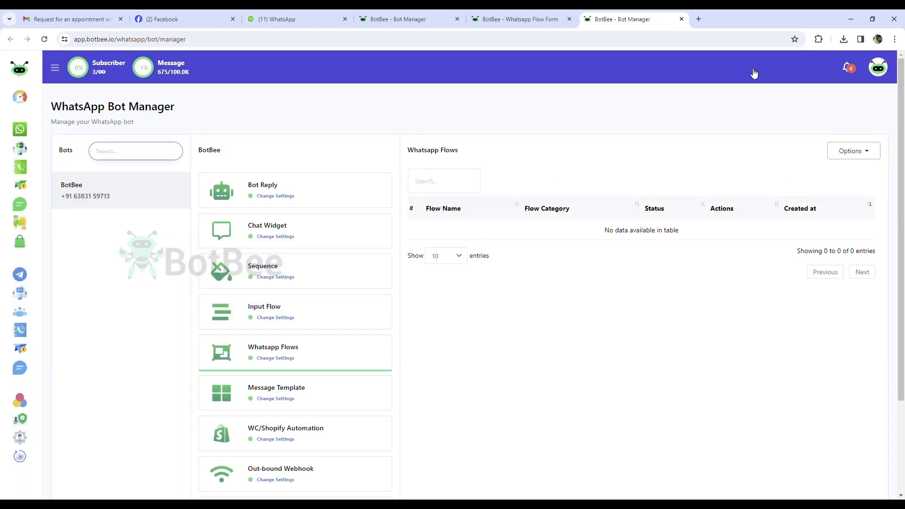
# Refresh the form's reply list and select 'KMS Real Estate Thankyou' as the after-submit reply.
pyautogui.click(530, 17)
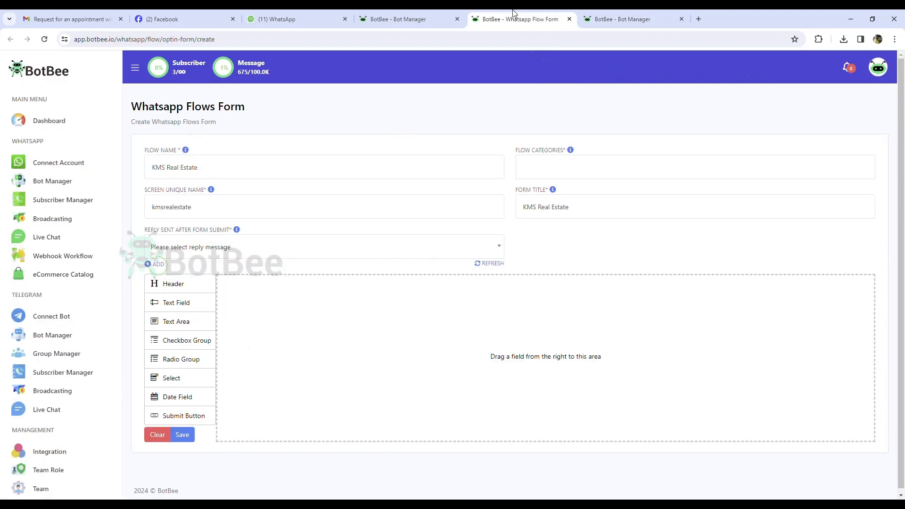
pyautogui.click(492, 264)
pyautogui.click(406, 245)
pyautogui.scroll(-3, 337, 317)
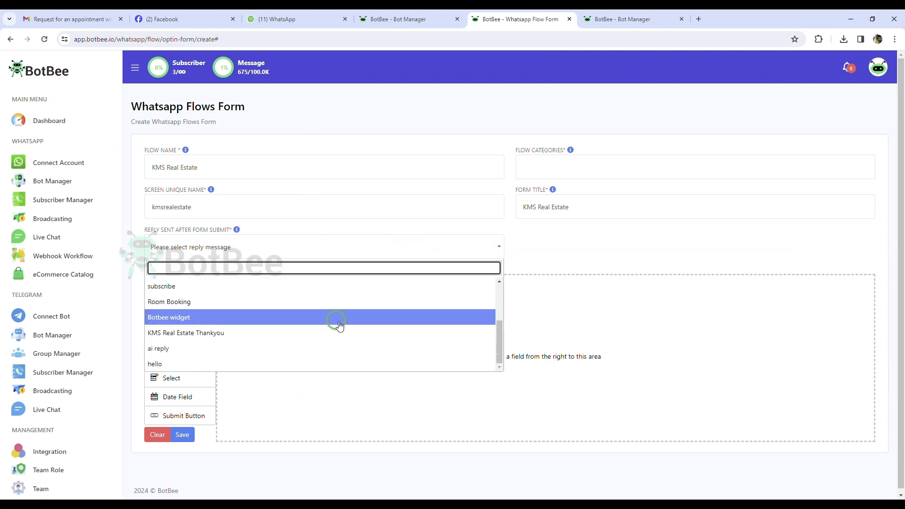
pyautogui.click(322, 339)
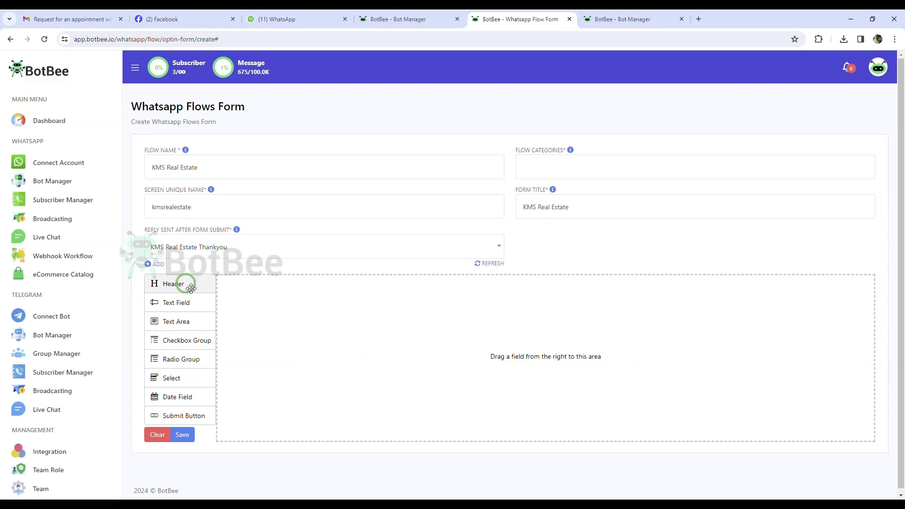
# Add a form header labelled 'KMS Real Estate'.
pyautogui.moveTo(182, 283); pyautogui.dragTo(236, 284)
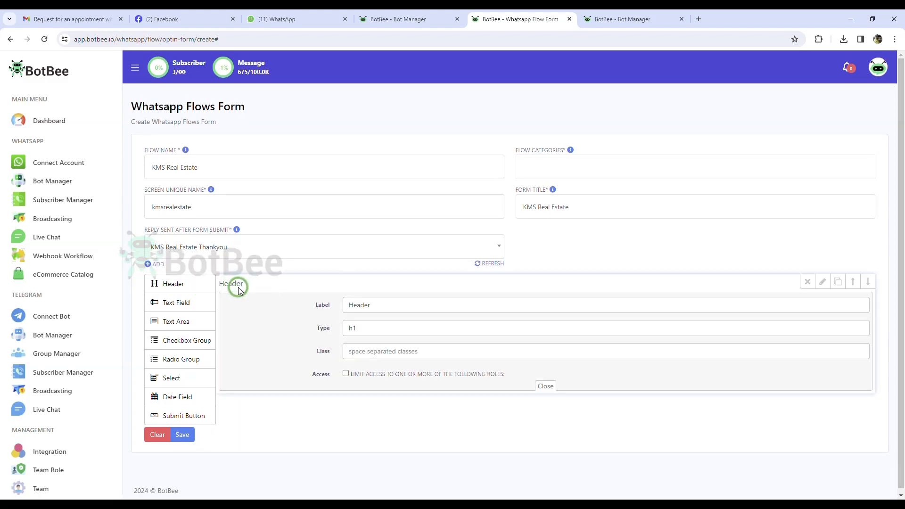
pyautogui.doubleClick(380, 305)
pyautogui.write('KMS Real Estste')
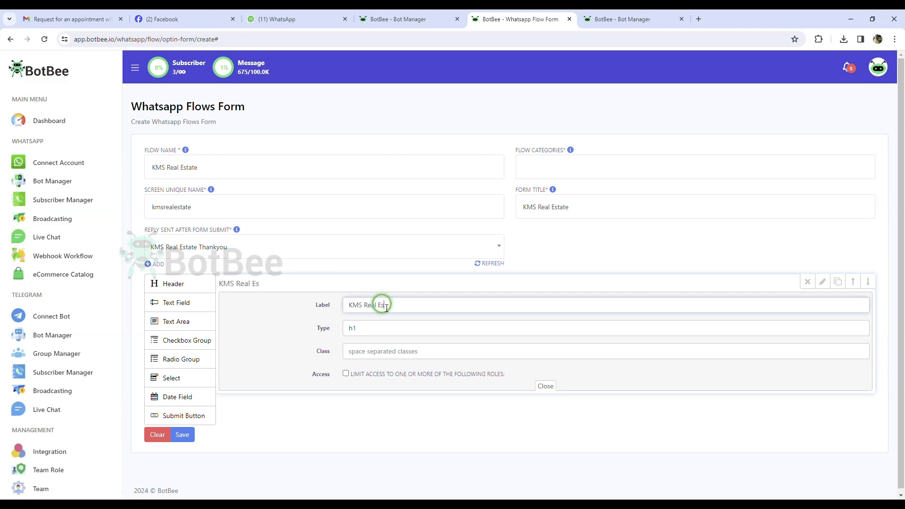
pyautogui.press('BackSpace')
pyautogui.press('BackSpace')
pyautogui.press('BackSpace')
pyautogui.write('ate')
pyautogui.press('Tab')
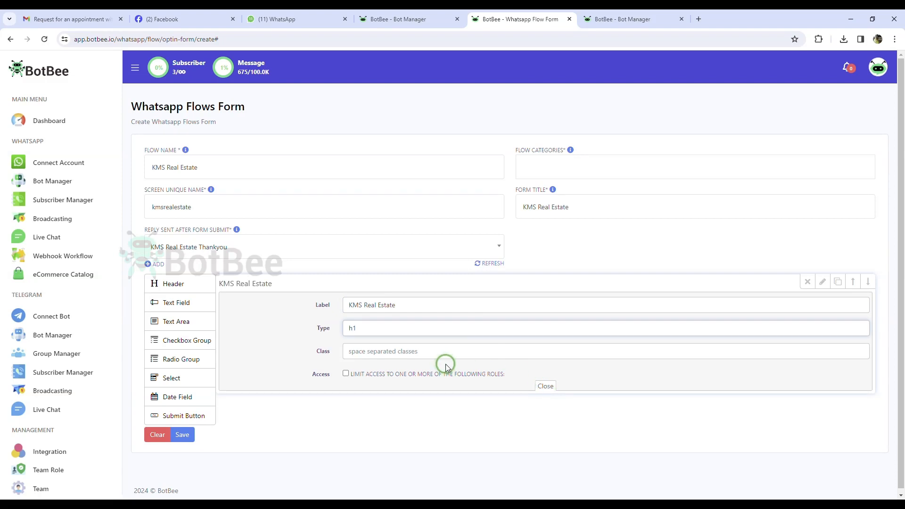
pyautogui.click(545, 385)
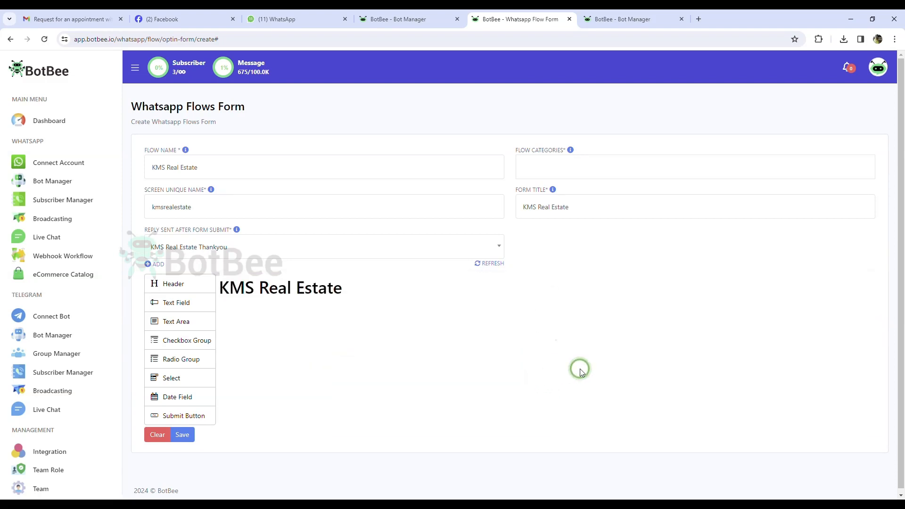
# Add a required Name text field with help text asking for the user's name.
pyautogui.moveTo(195, 310); pyautogui.dragTo(266, 316)
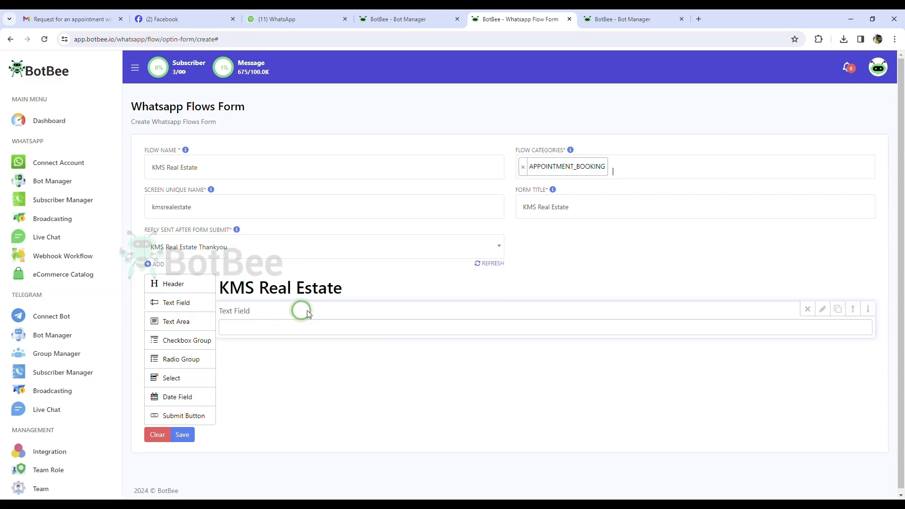
pyautogui.click(416, 318)
pyautogui.moveTo(397, 352); pyautogui.dragTo(320, 352)
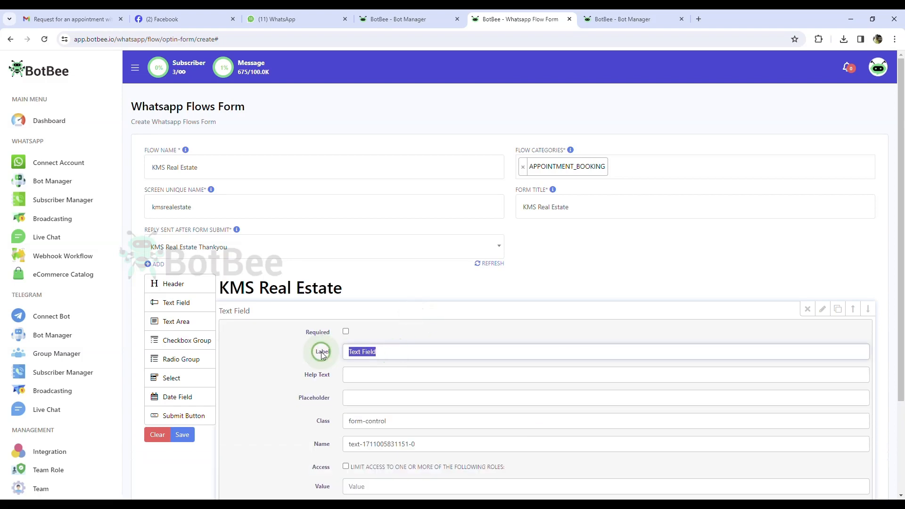
pyautogui.write('Name')
pyautogui.click(344, 374)
pyautogui.write('W')
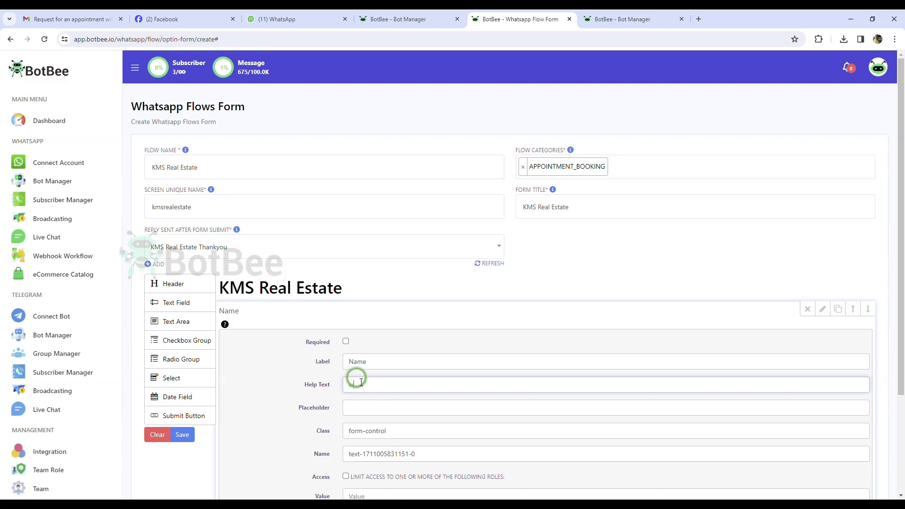
pyautogui.write('hats=')
pyautogui.press('BackSpace')
pyautogui.press('BackSpace')
pyautogui.write('is your name?')
pyautogui.click(345, 341)
pyautogui.scroll(-1, 438, 381)
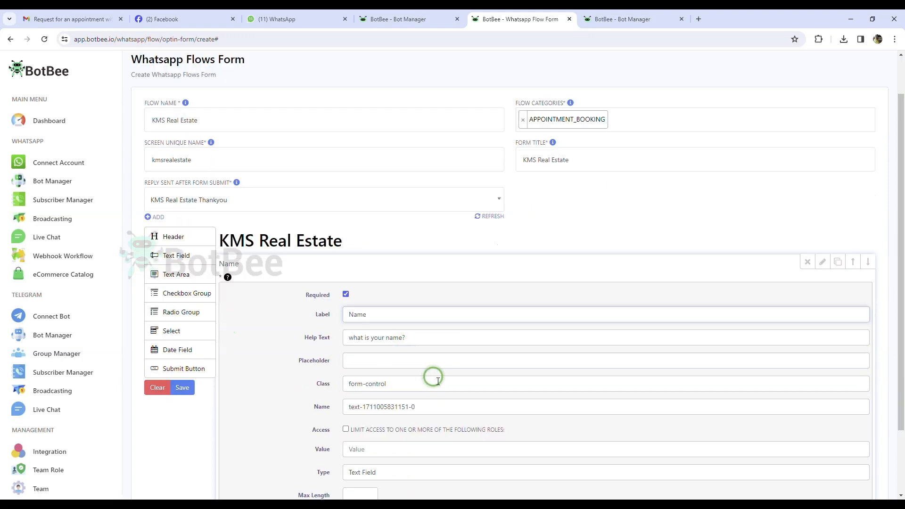
pyautogui.scroll(-1, 438, 380)
pyautogui.click(545, 463)
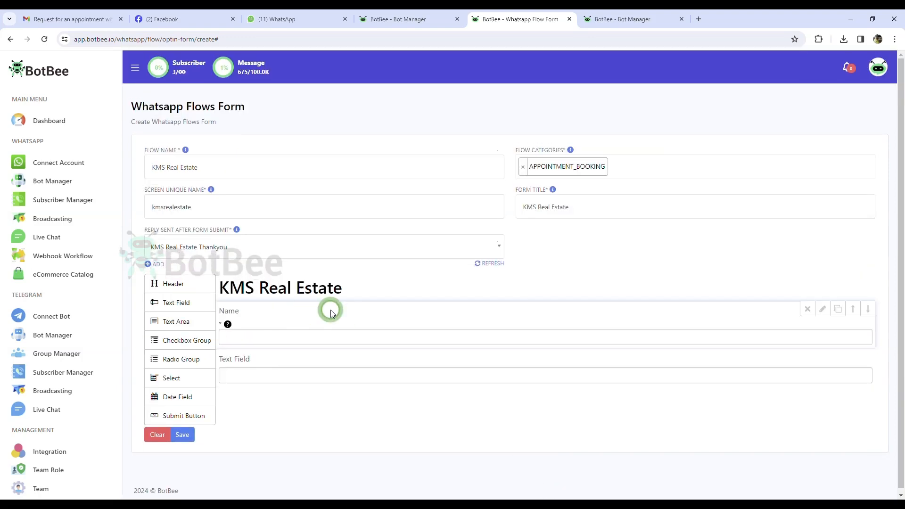
# Turn the second text field into a required Phone Number field with help text.
pyautogui.click(822, 309)
pyautogui.click(822, 309)
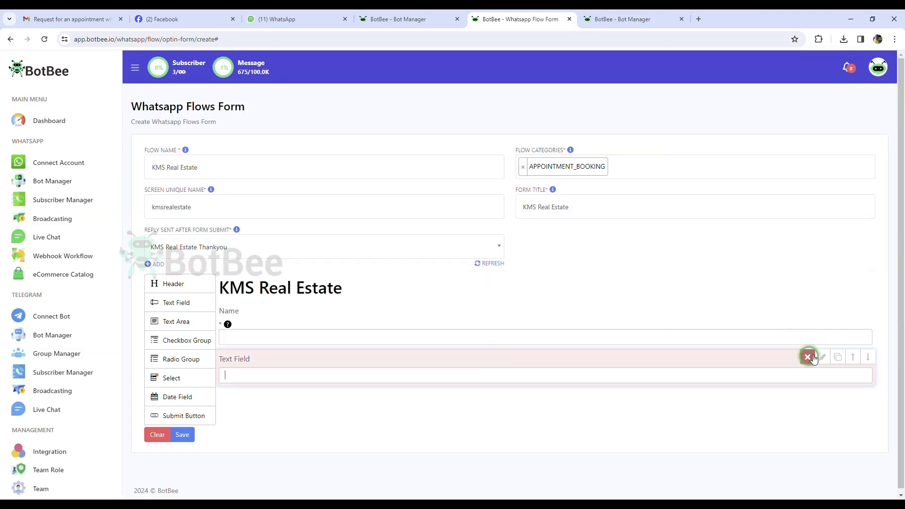
pyautogui.click(823, 356)
pyautogui.moveTo(378, 400); pyautogui.dragTo(345, 401)
pyautogui.write('Phone Number')
pyautogui.click(345, 379)
pyautogui.click(374, 432)
pyautogui.write('What is your Number')
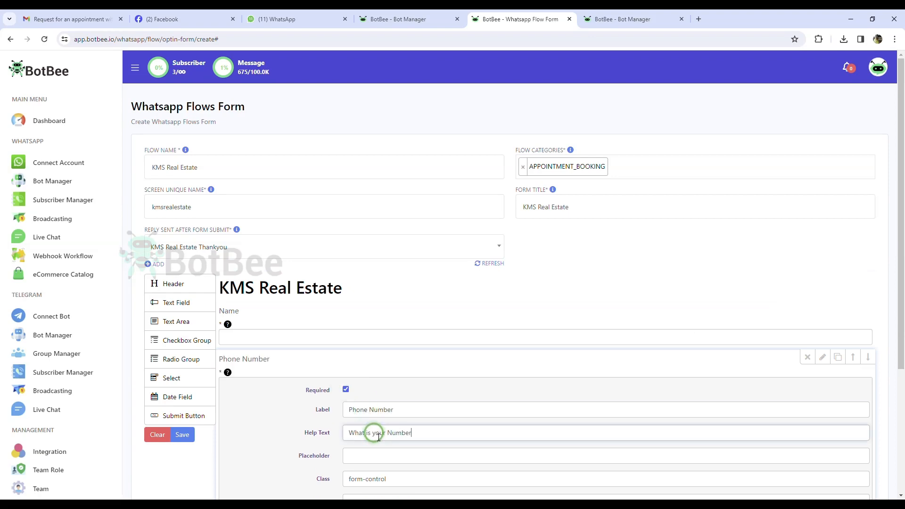
pyautogui.scroll(-3, 379, 438)
pyautogui.click(549, 463)
pyautogui.hotkey('ctrl', '+')
pyautogui.hotkey('ctrl', '-')
# Add a required Email text field with help text.
pyautogui.moveTo(176, 299); pyautogui.dragTo(288, 404)
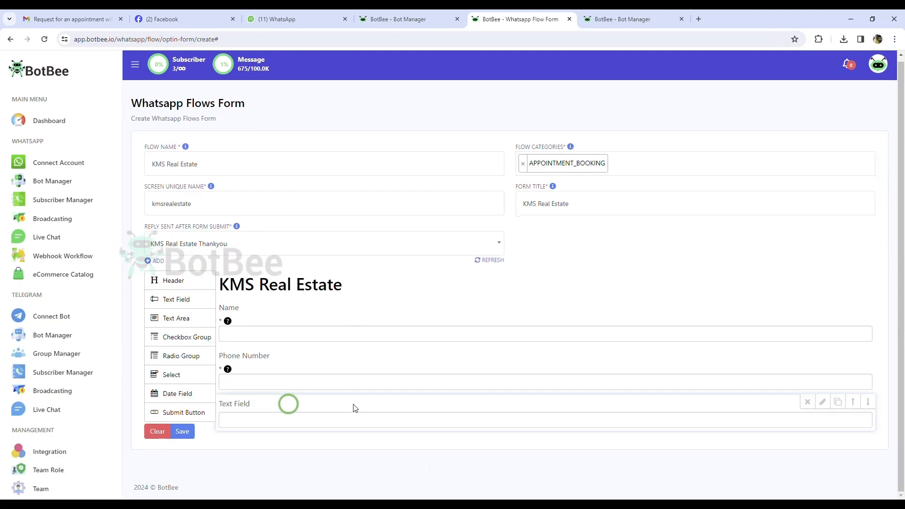
pyautogui.click(448, 404)
pyautogui.scroll(-2, 424, 377)
pyautogui.tripleClick(390, 349)
pyautogui.write('Email')
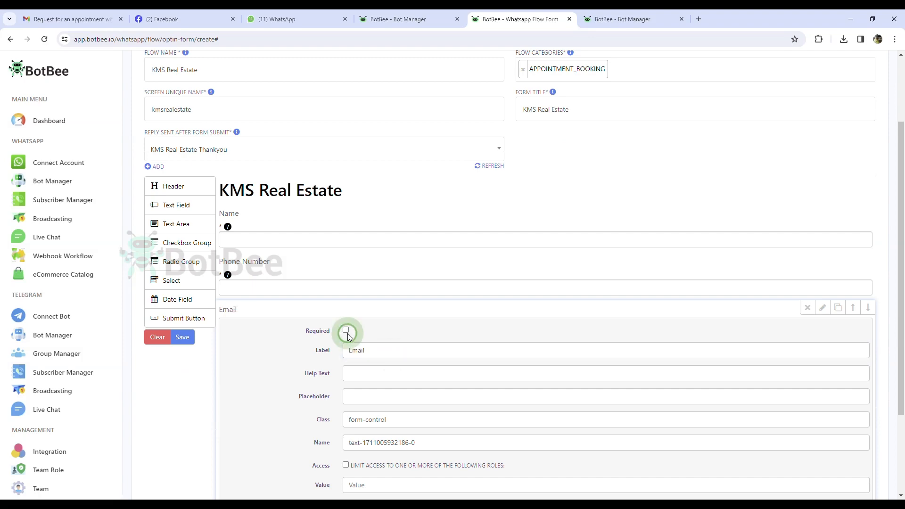
pyautogui.click(346, 330)
pyautogui.click(363, 386)
pyautogui.write('What')
pyautogui.scroll(-3, 364, 386)
pyautogui.click(545, 425)
# Add a required Address text area with help text 'what is your address'.
pyautogui.moveTo(177, 314); pyautogui.dragTo(278, 402)
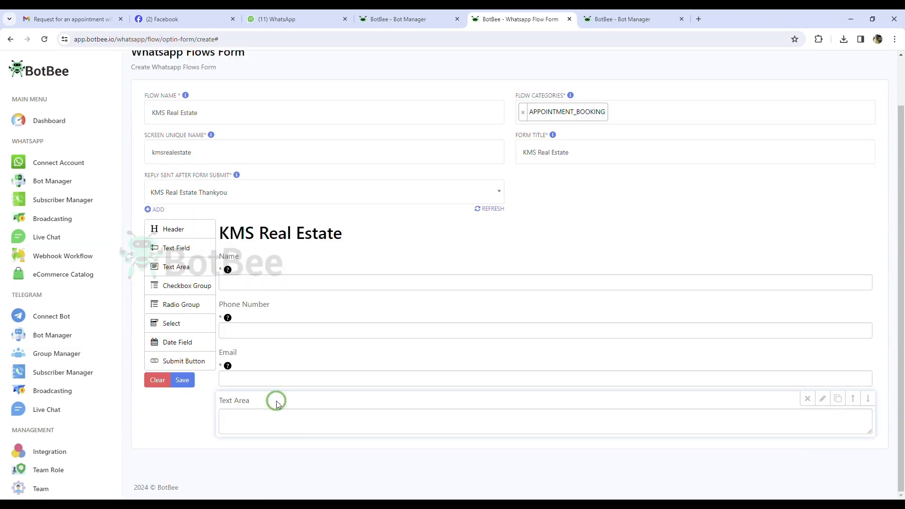
pyautogui.click(499, 422)
pyautogui.doubleClick(396, 403)
pyautogui.scroll(-2, 394, 401)
pyautogui.click(345, 327)
pyautogui.moveTo(378, 357); pyautogui.dragTo(333, 359)
pyautogui.write('Address')
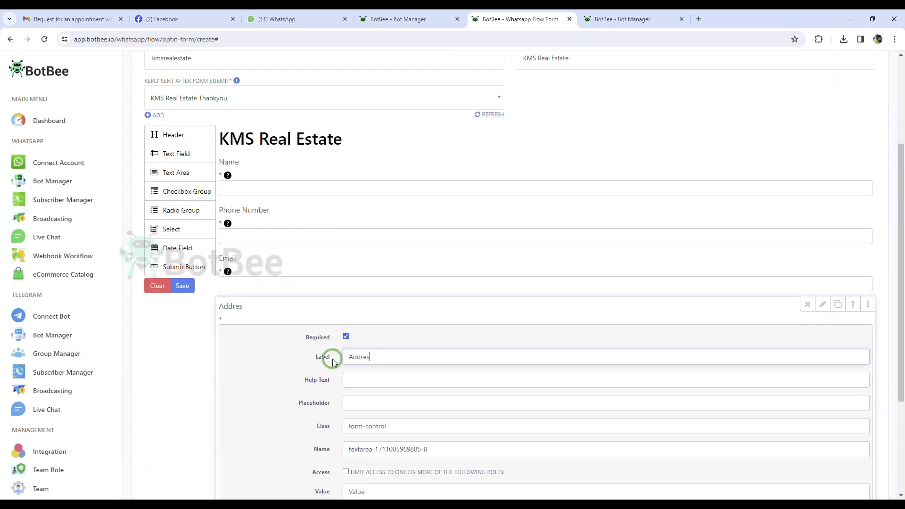
pyautogui.scroll(-3, 333, 359)
pyautogui.click(546, 487)
pyautogui.doubleClick(329, 411)
pyautogui.scroll(-3, 329, 412)
pyautogui.click(388, 286)
pyautogui.write('what i')
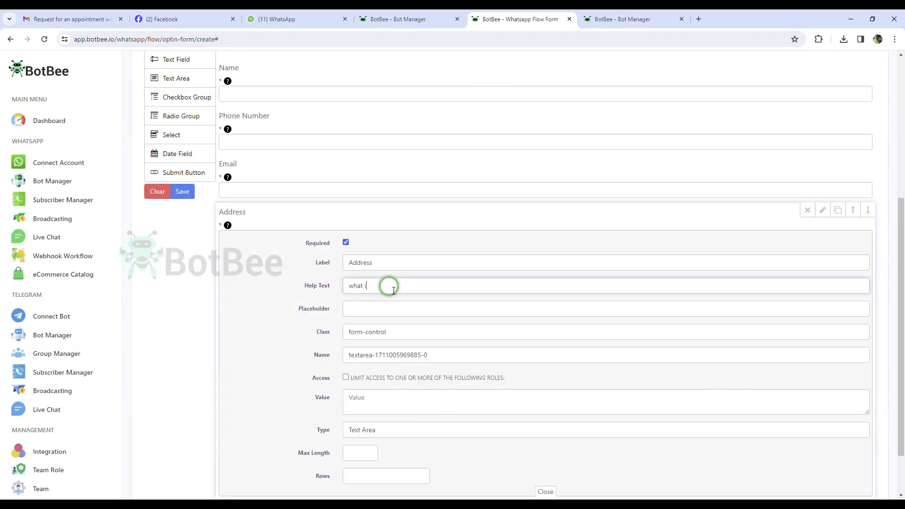
pyautogui.write('s your address')
pyautogui.click(823, 210)
# Add a required Profession text field with help text.
pyautogui.moveTo(178, 237); pyautogui.dragTo(288, 424)
pyautogui.click(312, 413)
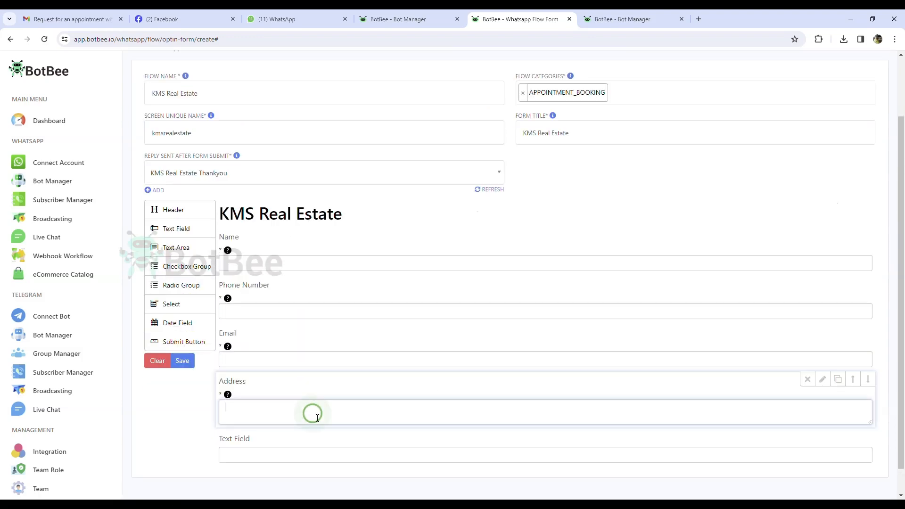
pyautogui.doubleClick(262, 438)
pyautogui.click(346, 459)
pyautogui.scroll(-2, 345, 458)
pyautogui.tripleClick(385, 396)
pyautogui.write('Professio')
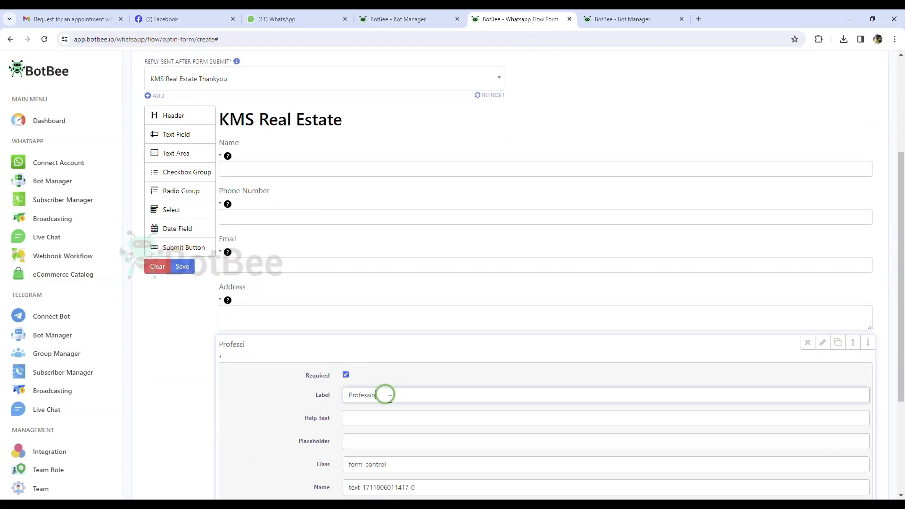
pyautogui.write('n')
pyautogui.click(384, 418)
pyautogui.write('what is your p')
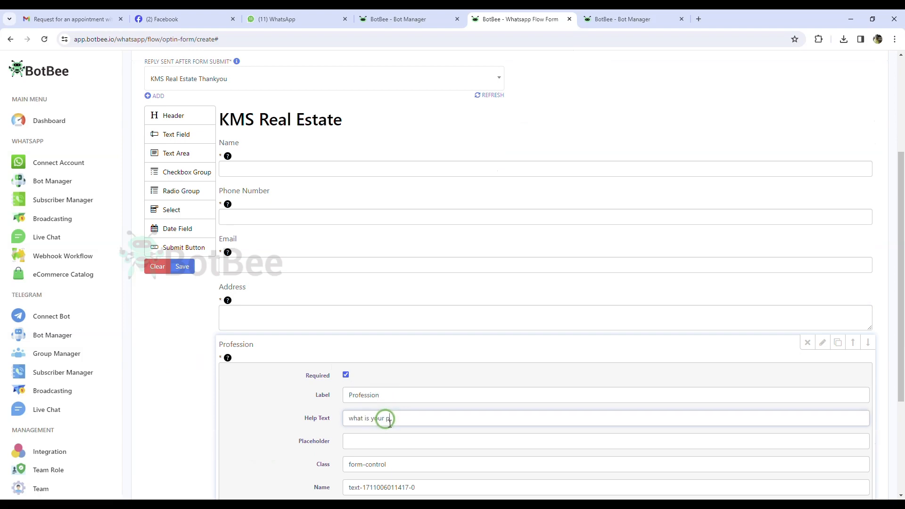
pyautogui.scroll(-3, 546, 426)
pyautogui.click(545, 426)
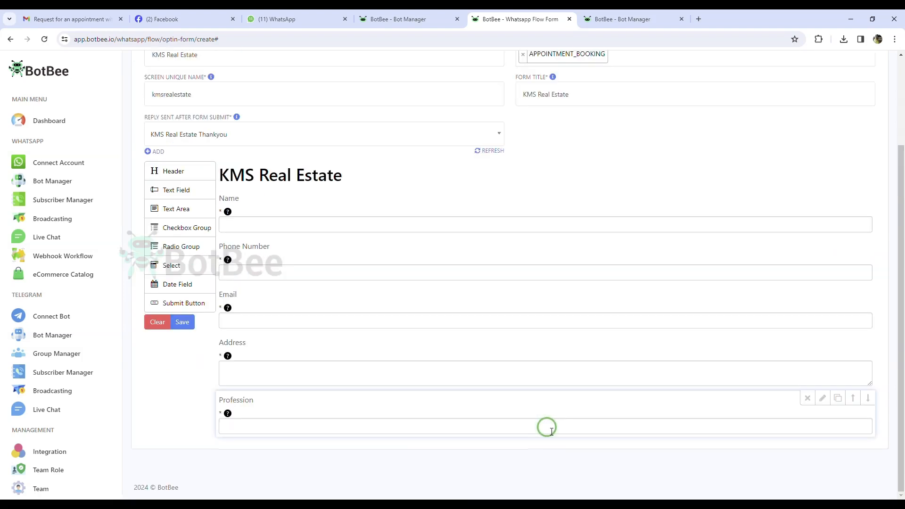
# Add a required Budget text field with help text.
pyautogui.moveTo(189, 202); pyautogui.dragTo(271, 427)
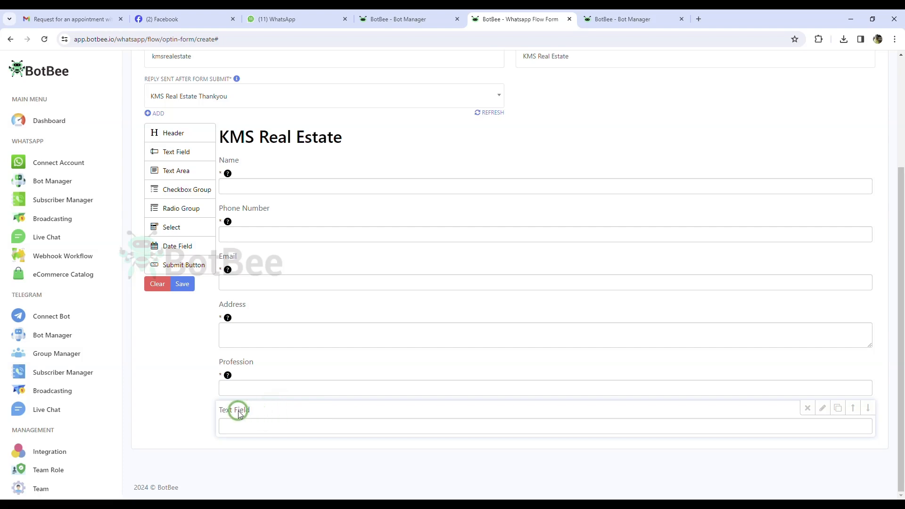
pyautogui.scroll(1, 310, 413)
pyautogui.scroll(-1, 323, 412)
pyautogui.click(822, 408)
pyautogui.tripleClick(371, 309)
pyautogui.write('Budget')
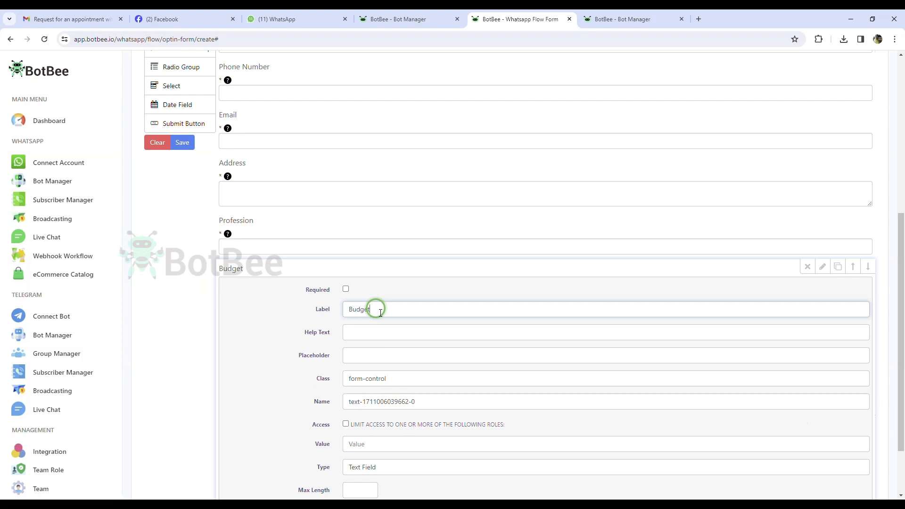
pyautogui.click(345, 289)
pyautogui.click(351, 342)
pyautogui.write('what is your budget')
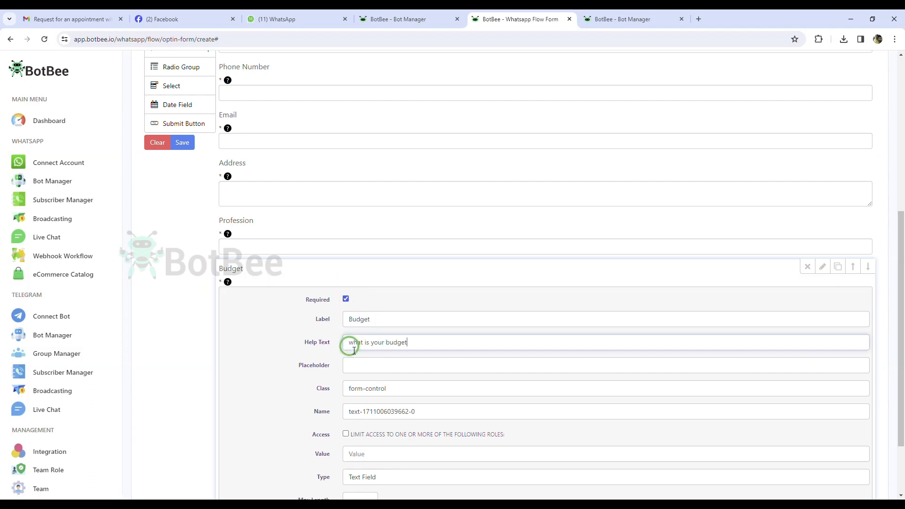
pyautogui.scroll(-2, 354, 351)
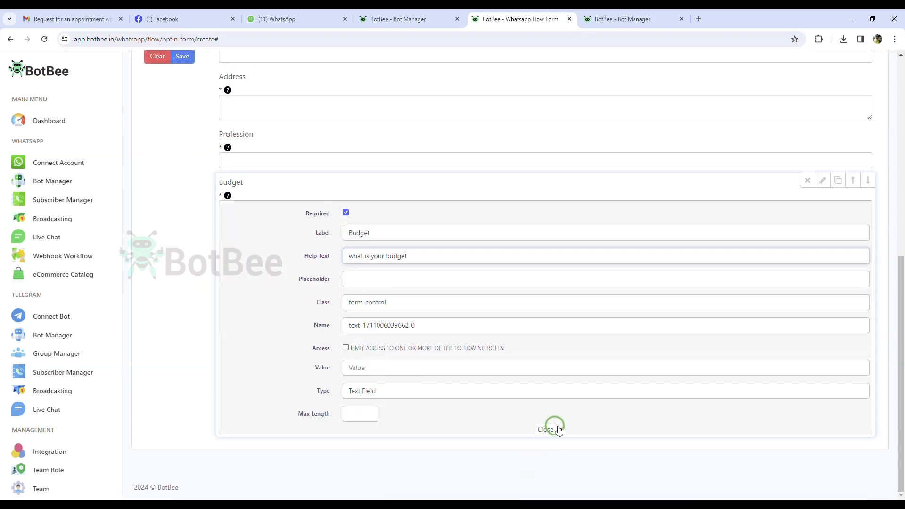
pyautogui.click(546, 429)
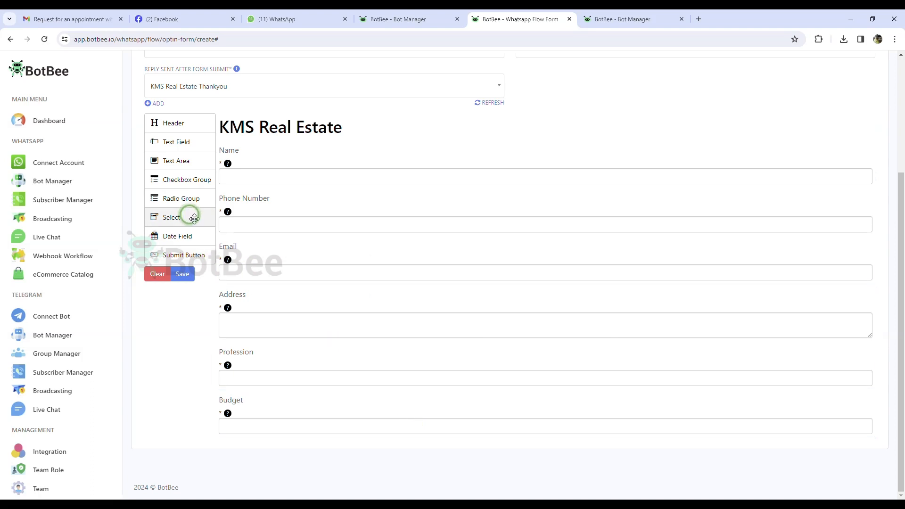
# Add a required 'How many Bedrooms' choice question with options 1 Bedroom, 2 Bedrooms, 3 Bedrooms.
pyautogui.moveTo(178, 198); pyautogui.dragTo(270, 458)
pyautogui.tripleClick(343, 437)
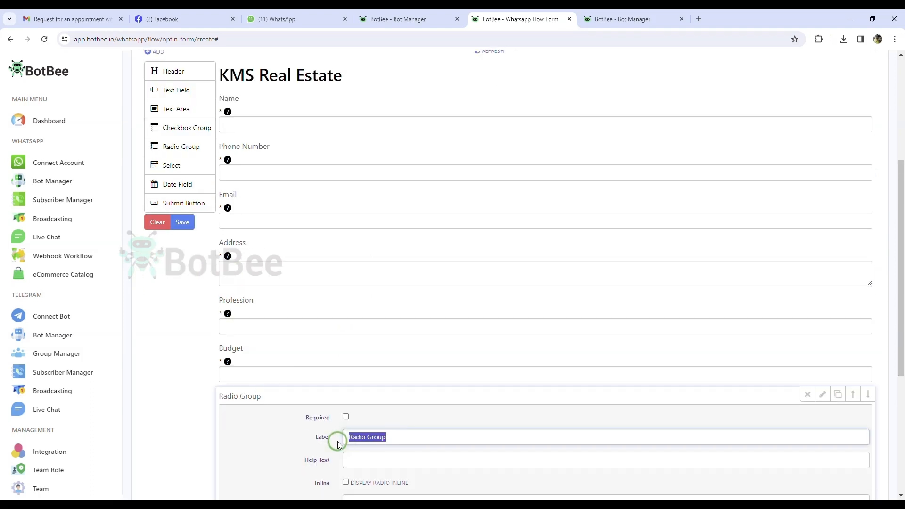
pyautogui.write('How many Bedrooms you wants')
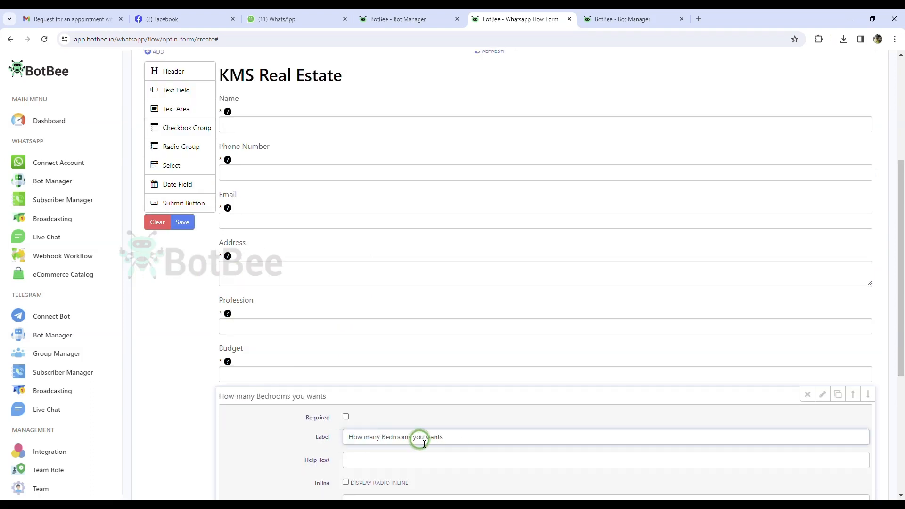
pyautogui.click(346, 416)
pyautogui.scroll(-5, 351, 415)
pyautogui.moveTo(404, 366); pyautogui.dragTo(357, 418)
pyautogui.write('1 Bedroom2 Bedrooms3 Bedrooms')
pyautogui.click(544, 446)
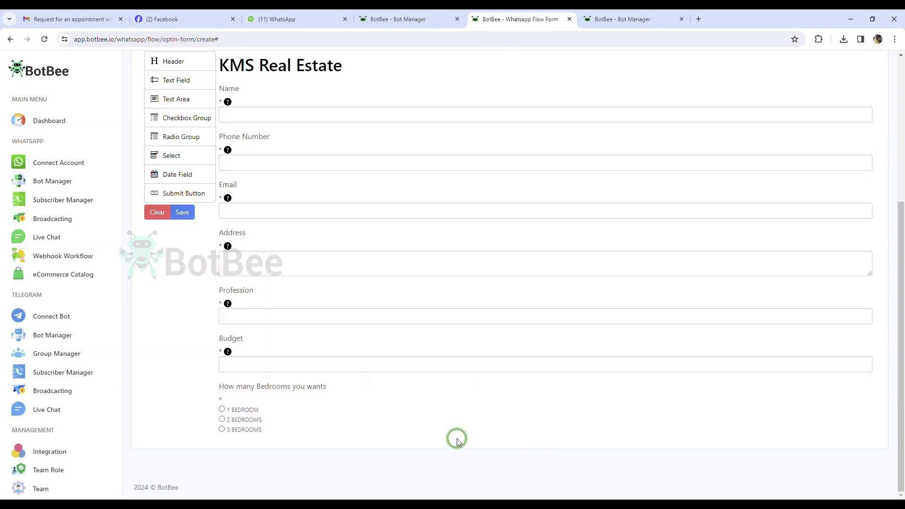
# Add a required 'How many Washroom you wants?' question with 1–3 Washrooms options, then a Submit Button.
pyautogui.moveTo(181, 137); pyautogui.dragTo(263, 448)
pyautogui.tripleClick(343, 438)
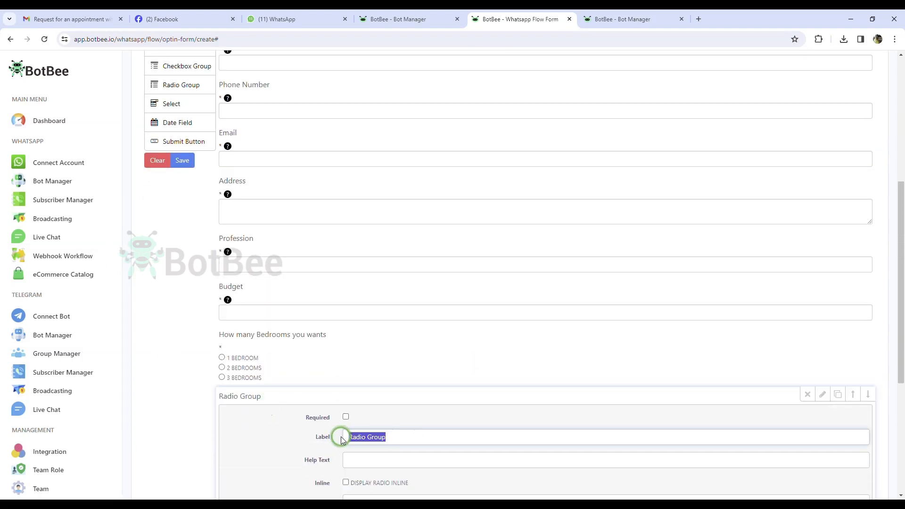
pyautogui.write('How many Washroom')
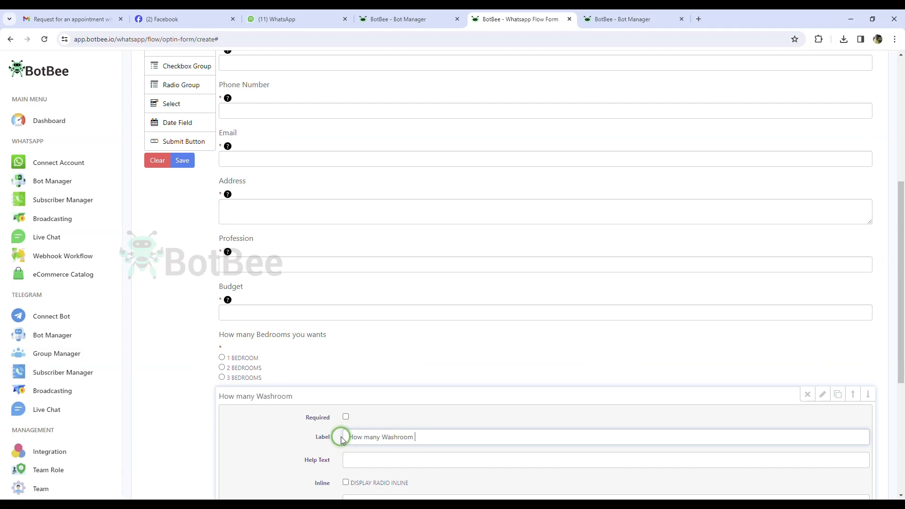
pyautogui.write(' you wants?')
pyautogui.click(345, 416)
pyautogui.scroll(-5, 344, 414)
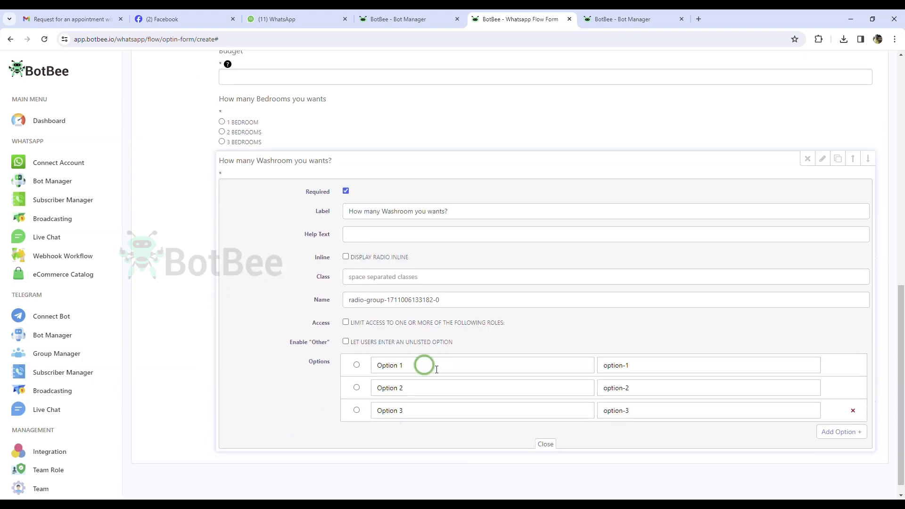
pyautogui.press('BackSpace')
pyautogui.moveTo(424, 365); pyautogui.dragTo(352, 398)
pyautogui.write('1 Washroom2 ')
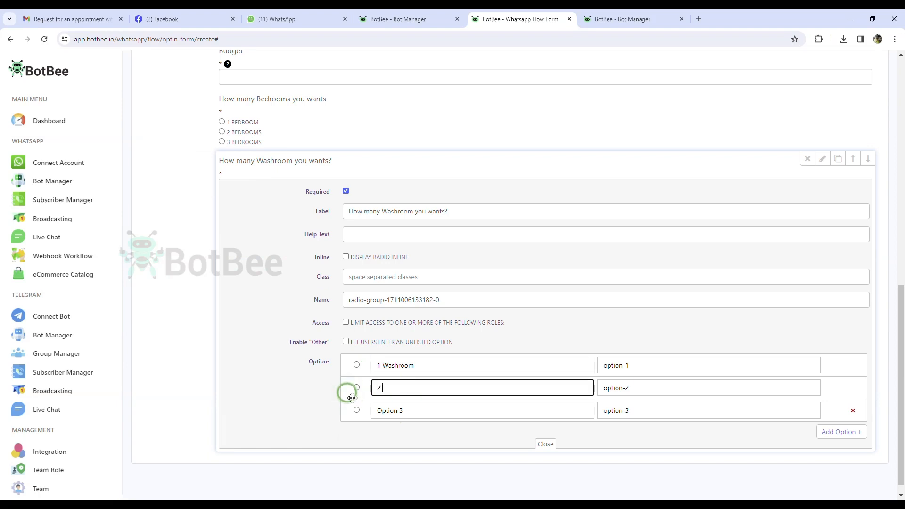
pyautogui.write('Washrooms')
pyautogui.moveTo(405, 410); pyautogui.dragTo(366, 412)
pyautogui.write('3 Wa')
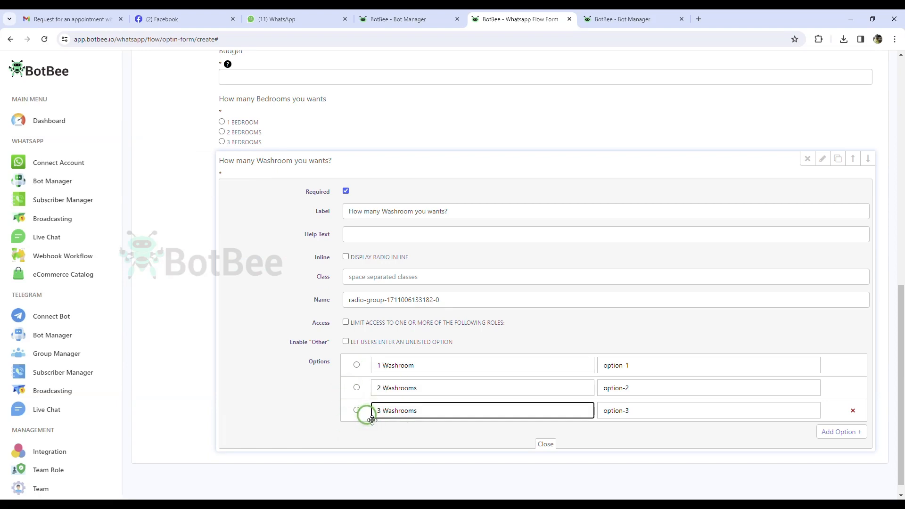
pyautogui.write('shrooms')
pyautogui.click(545, 444)
pyautogui.moveTo(182, 186); pyautogui.dragTo(287, 430)
# Change the submit button's label to 'Submit Form'.
pyautogui.click(254, 428)
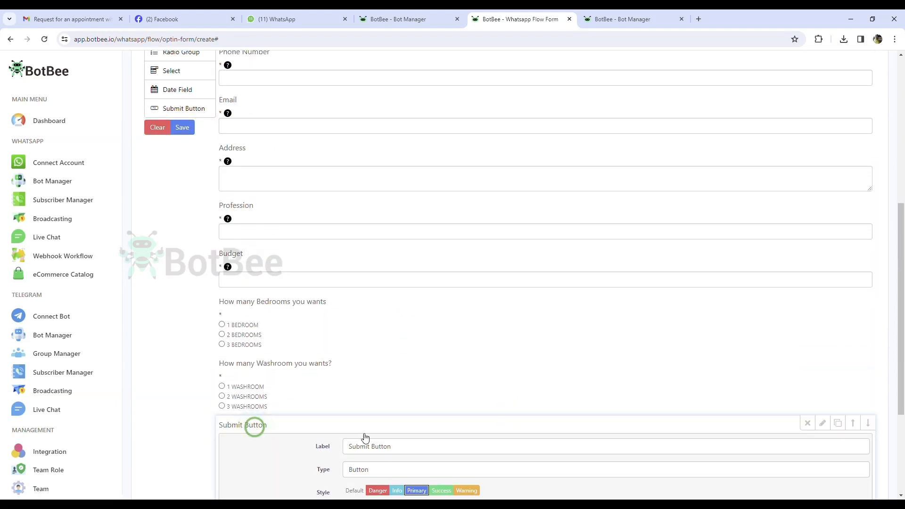
pyautogui.click(408, 445)
pyautogui.scroll(-4, 408, 445)
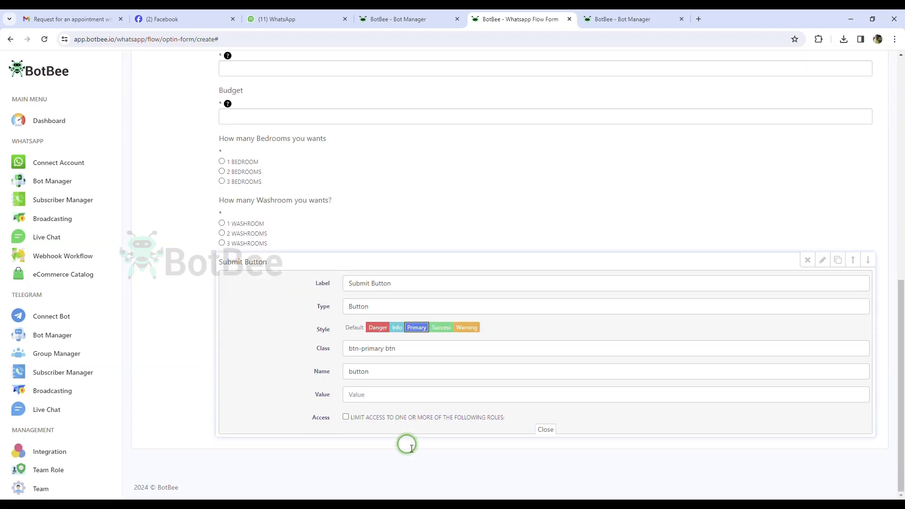
pyautogui.moveTo(371, 284); pyautogui.dragTo(410, 284)
pyautogui.write('Form')
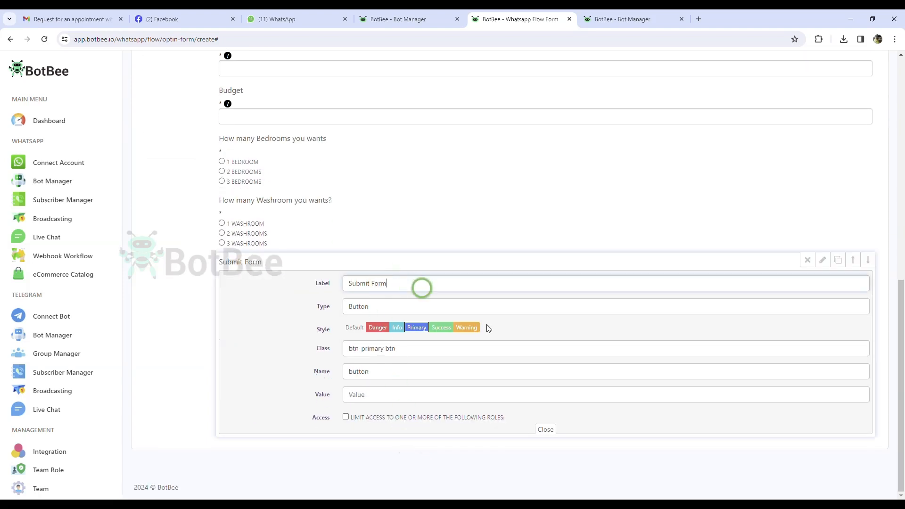
pyautogui.click(545, 429)
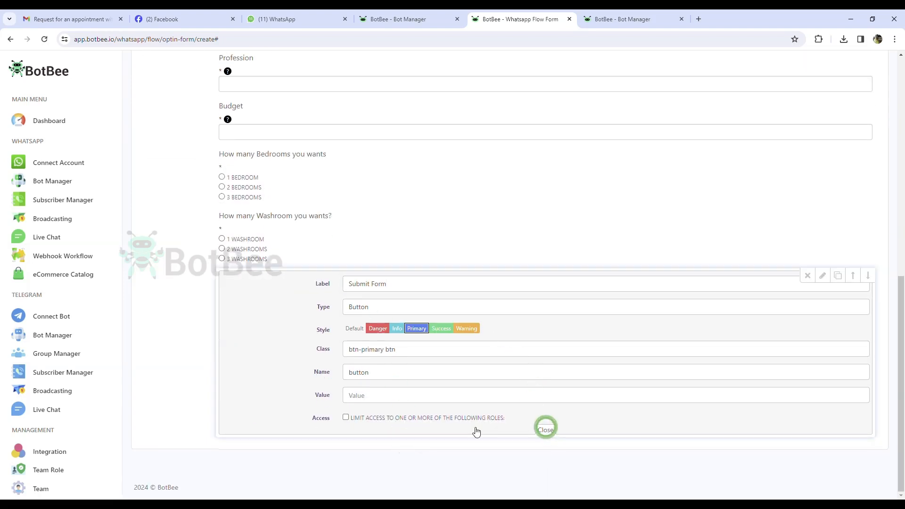
# Save the KMS Real Estate form and confirm the success message.
pyautogui.scroll(3, 390, 427)
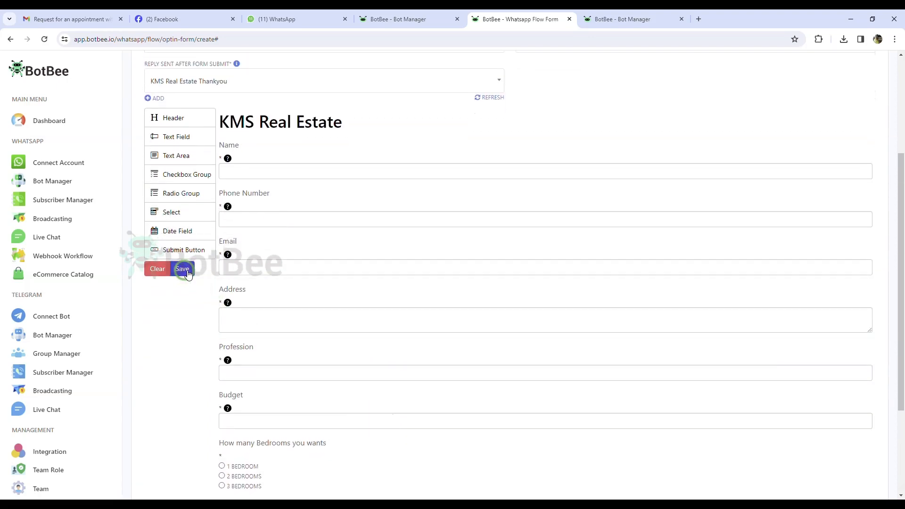
pyautogui.click(184, 270)
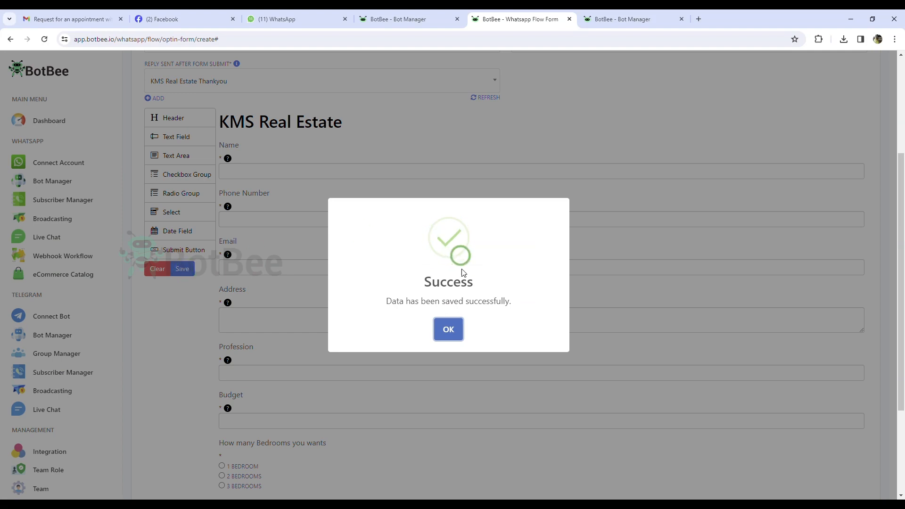
pyautogui.click(448, 329)
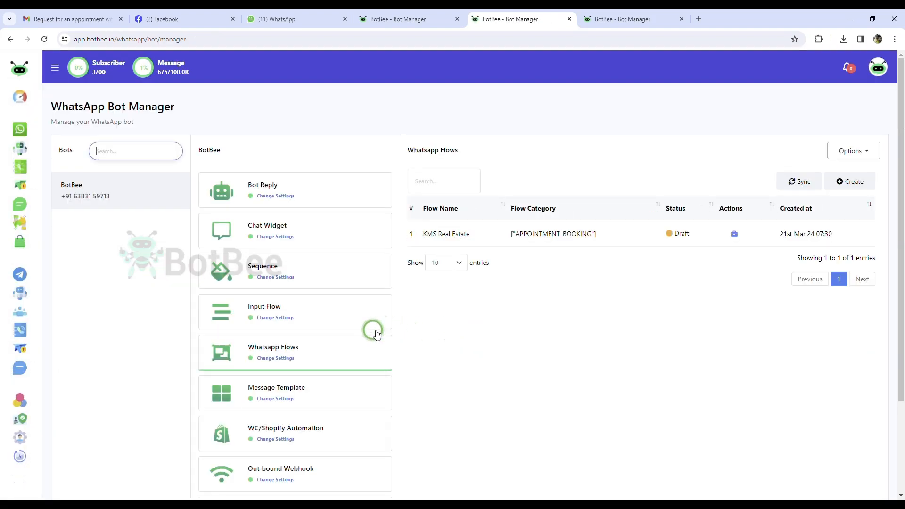
pyautogui.click(735, 233)
pyautogui.click(649, 236)
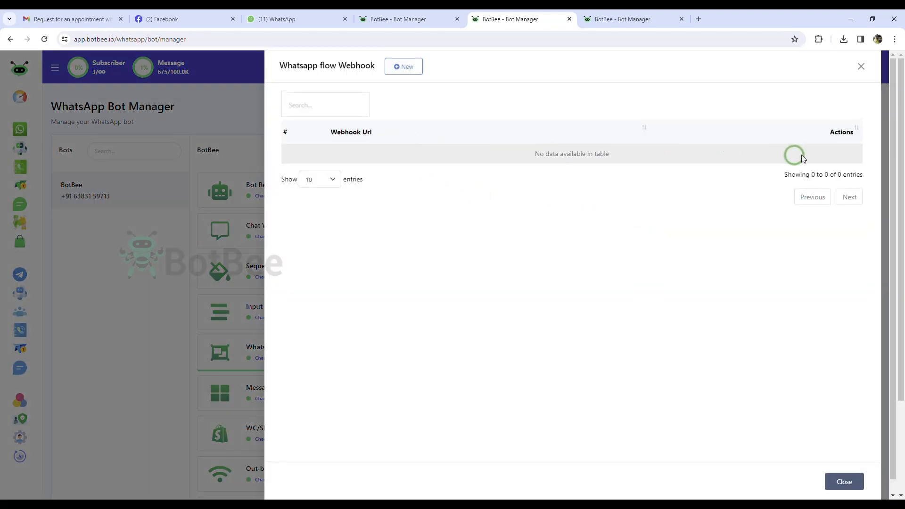
pyautogui.click(412, 69)
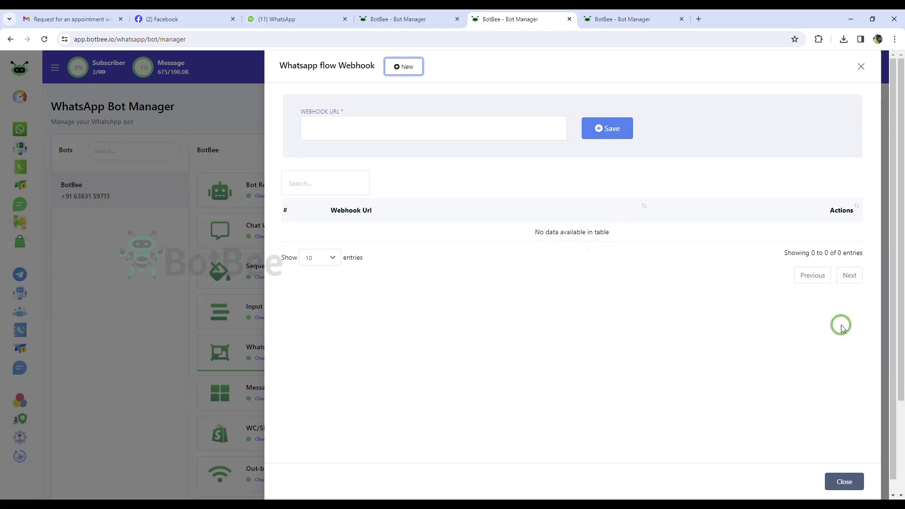
pyautogui.scroll(-1, 842, 326)
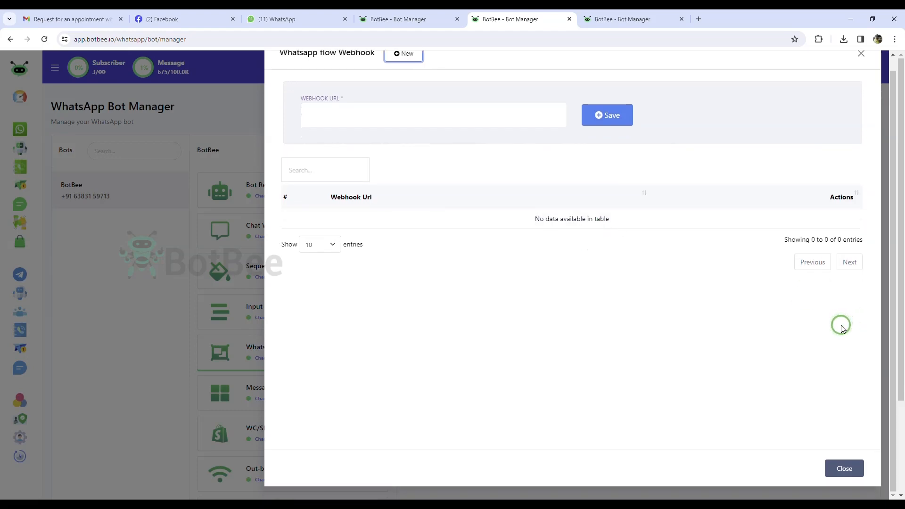
pyautogui.scroll(1, 842, 326)
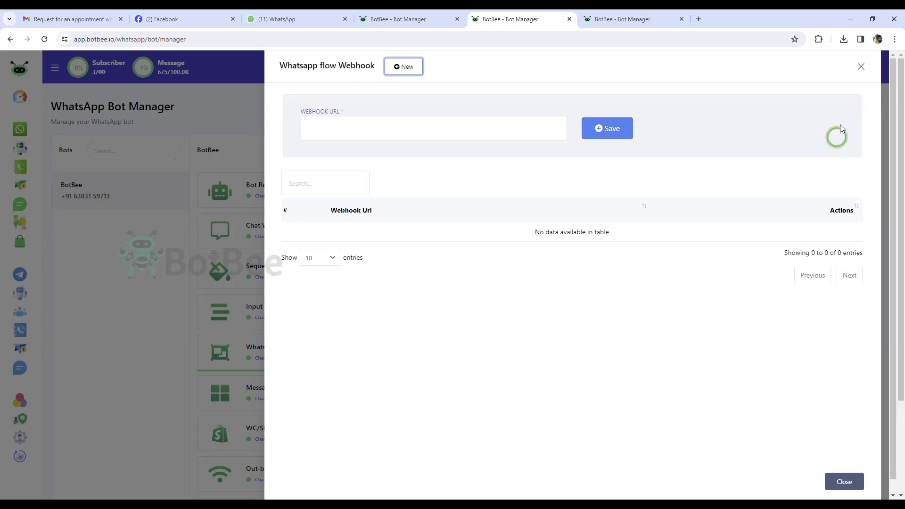
pyautogui.click(861, 67)
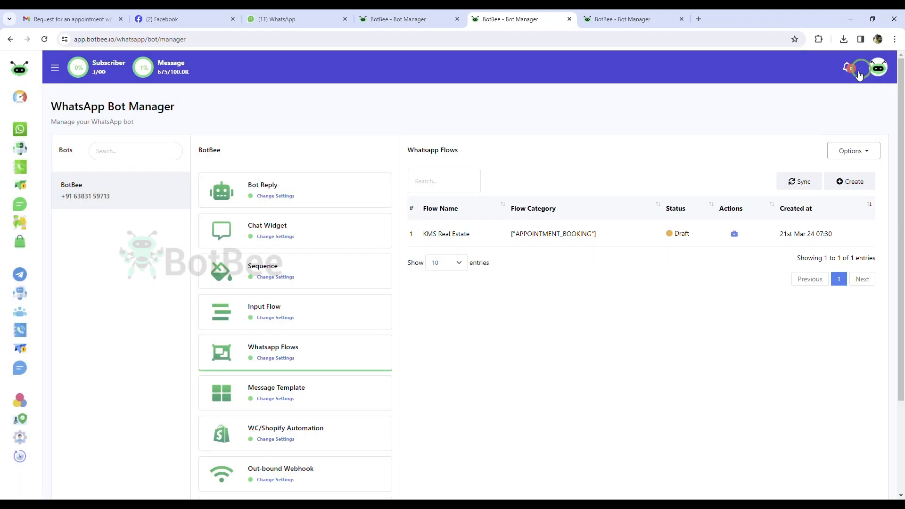
pyautogui.click(743, 236)
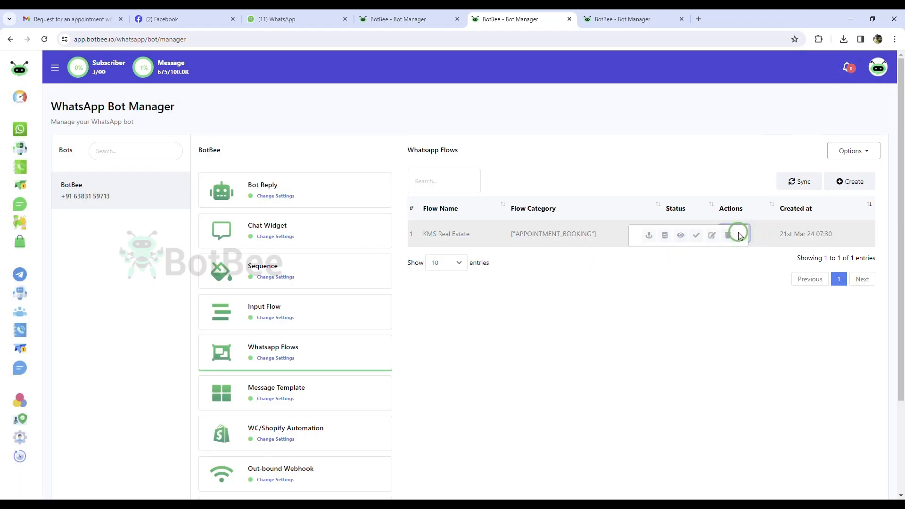
pyautogui.click(665, 236)
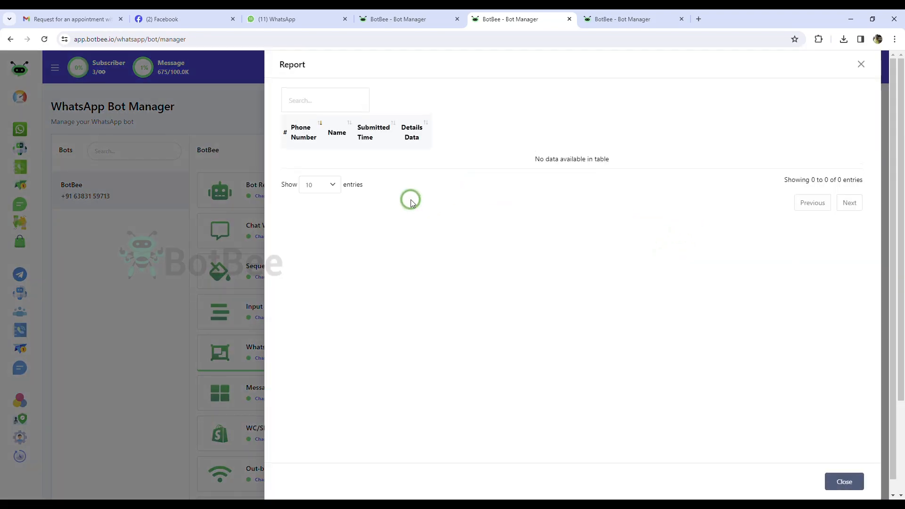
pyautogui.click(861, 64)
pyautogui.click(733, 234)
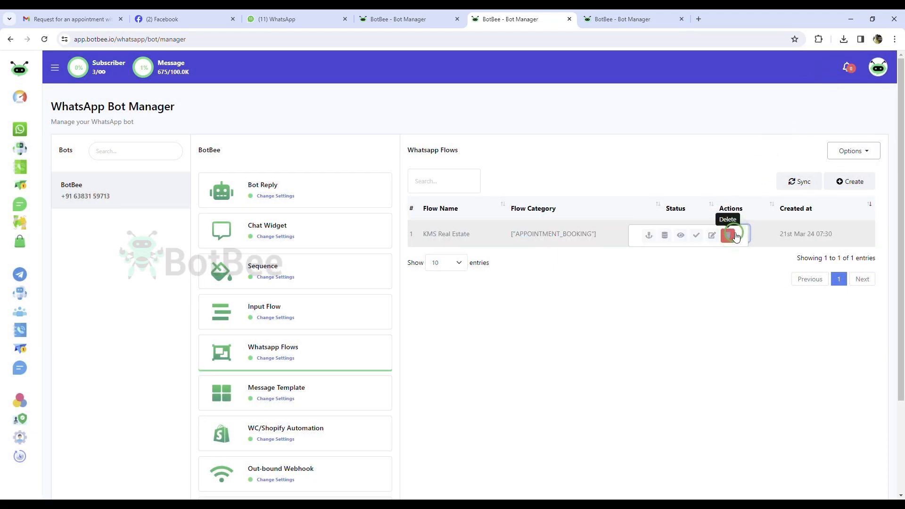
# Preview the KMS Real Estate form on the phone, scroll through its questions, then return to BotBee.
pyautogui.click(680, 235)
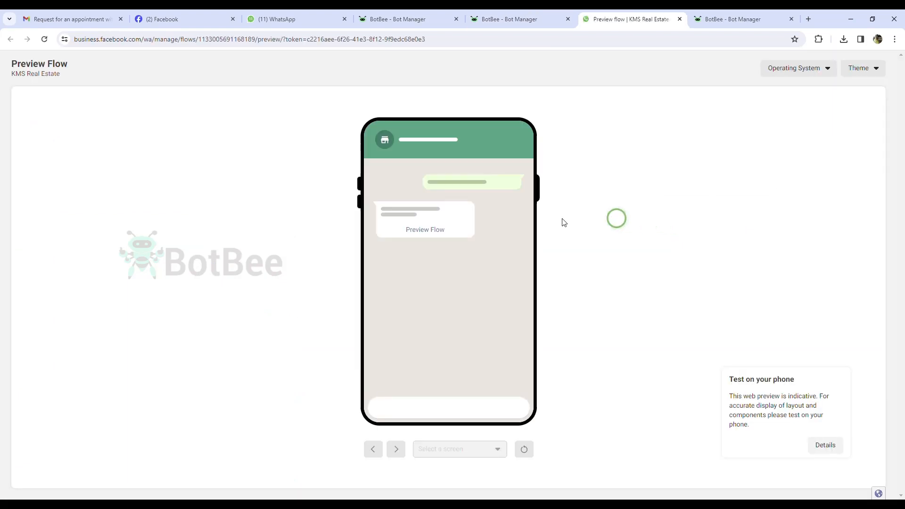
pyautogui.click(425, 230)
pyautogui.scroll(-3, 427, 234)
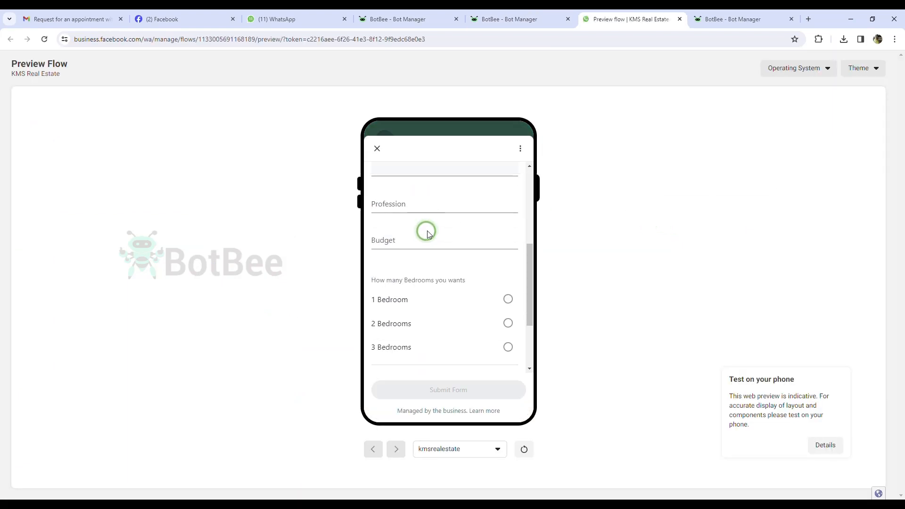
pyautogui.scroll(-2, 428, 234)
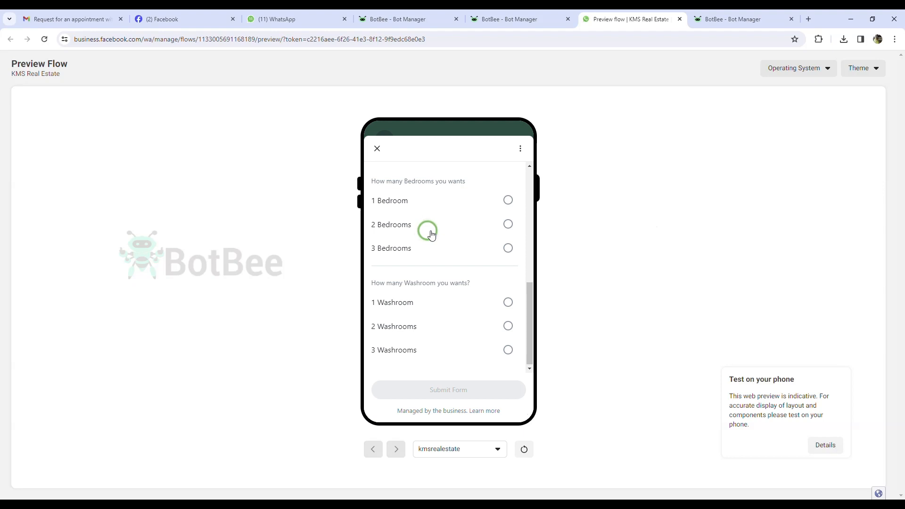
pyautogui.scroll(5, 432, 235)
pyautogui.click(508, 19)
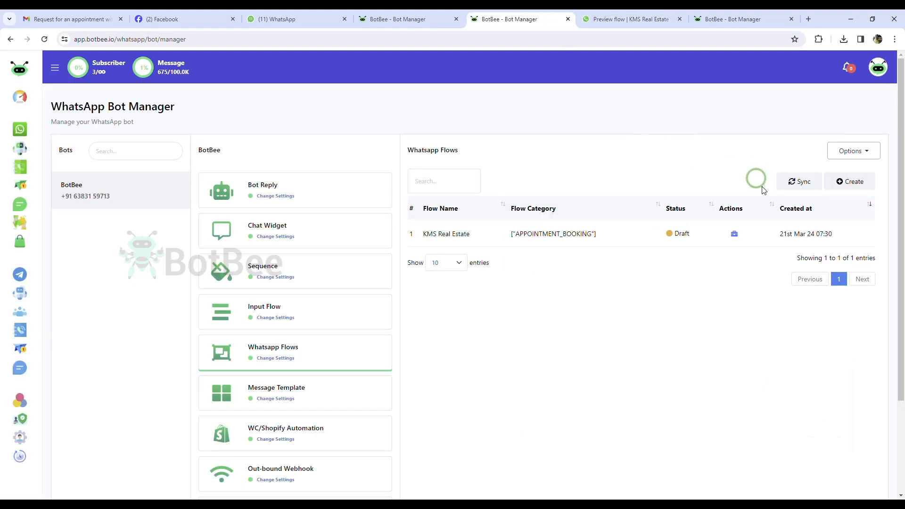
pyautogui.click(733, 233)
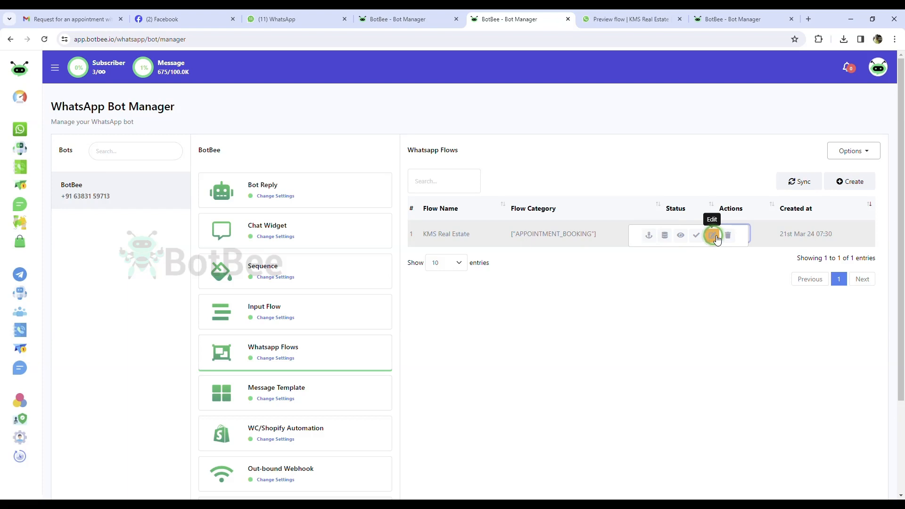
# Create a new bot reply flow from the Bot Reply card.
pyautogui.click(280, 186)
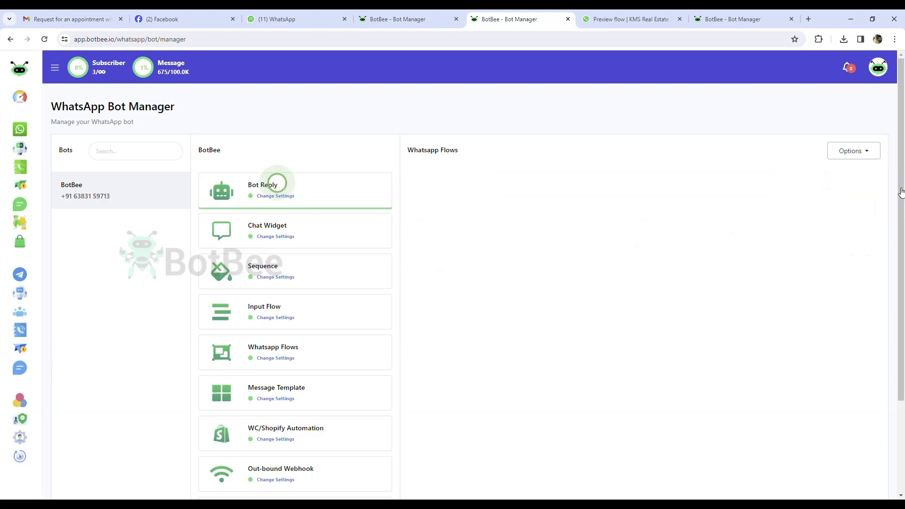
pyautogui.click(865, 184)
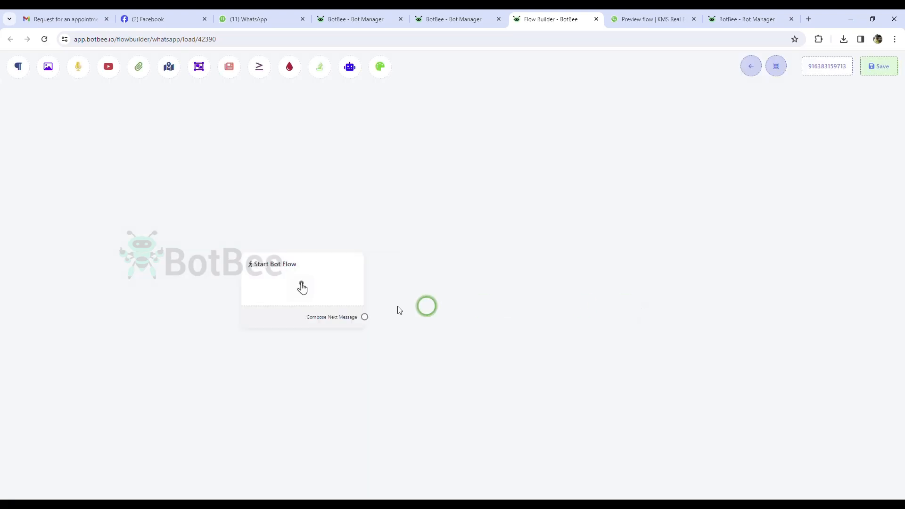
# Set the Start Bot Flow trigger to exact keyword 'Hello', titled KMS Real Estate, and save.
pyautogui.moveTo(305, 288); pyautogui.dragTo(173, 270)
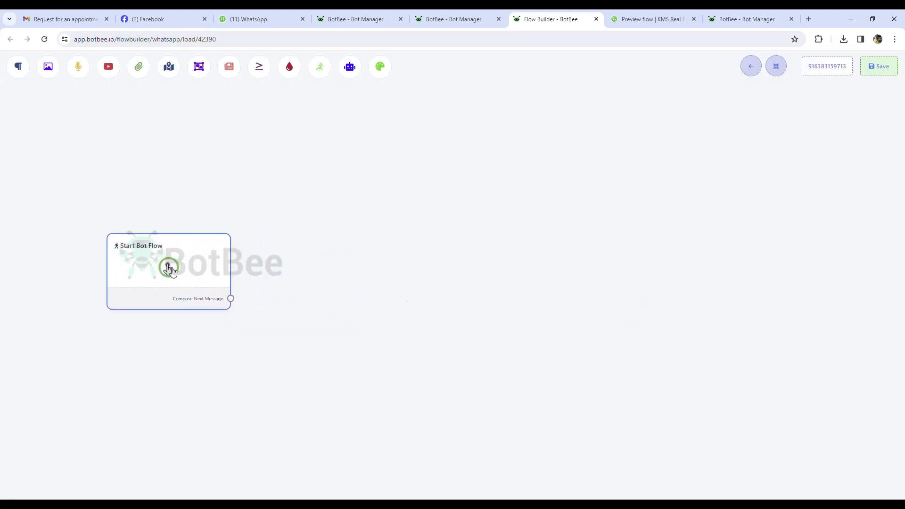
pyautogui.click(170, 270)
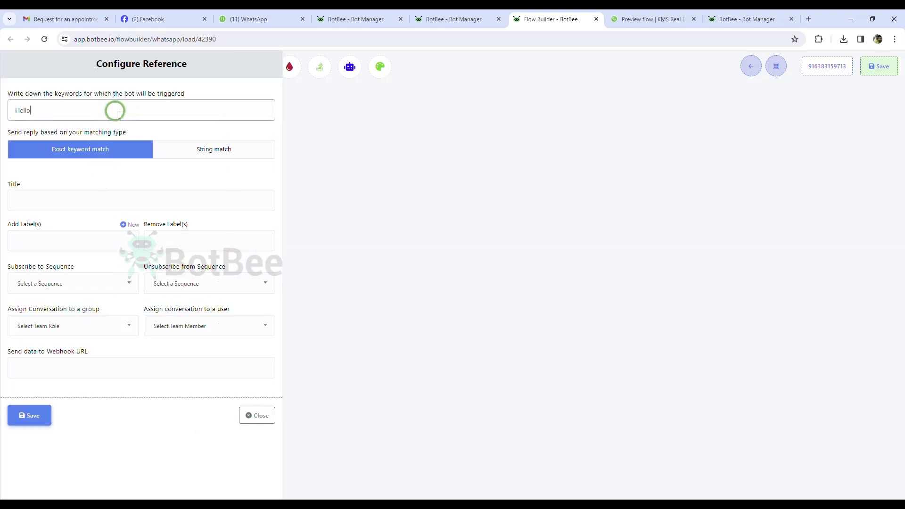
pyautogui.click(52, 206)
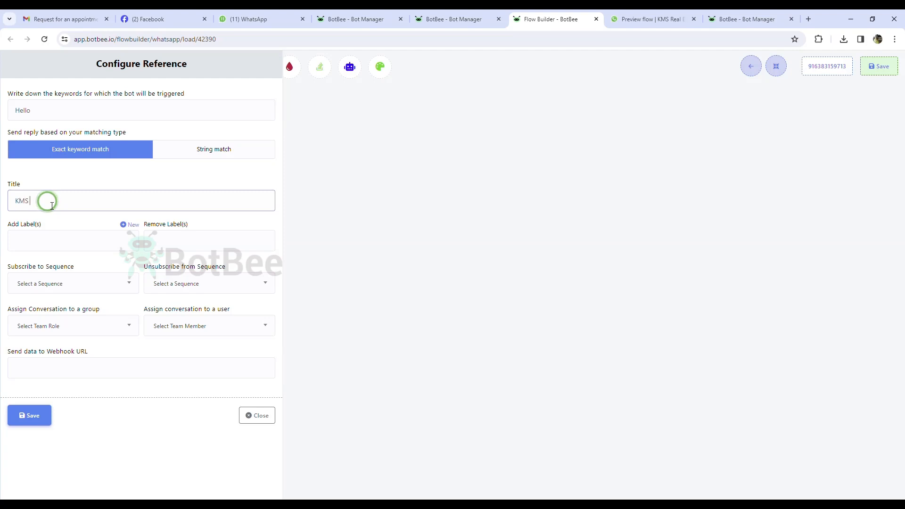
pyautogui.write('KMS')
pyautogui.click(100, 235)
pyautogui.click(108, 181)
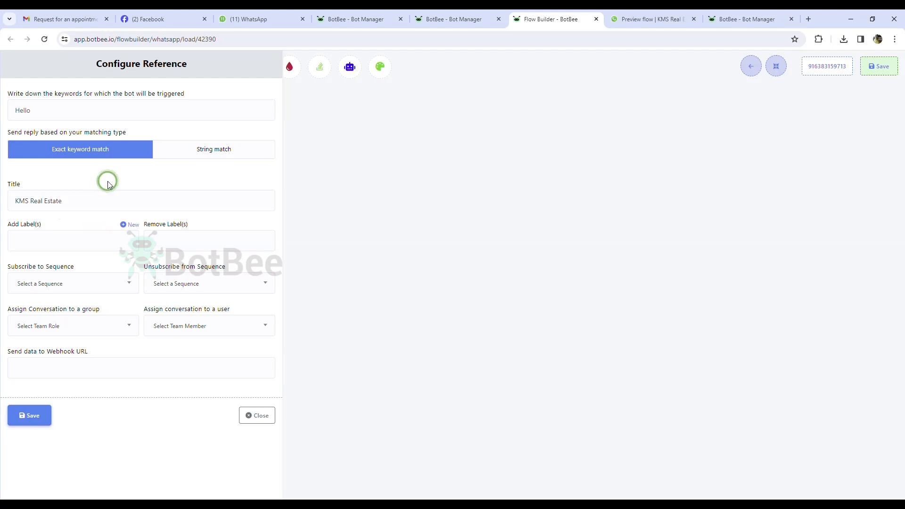
pyautogui.click(30, 421)
pyautogui.moveTo(179, 304); pyautogui.dragTo(180, 279)
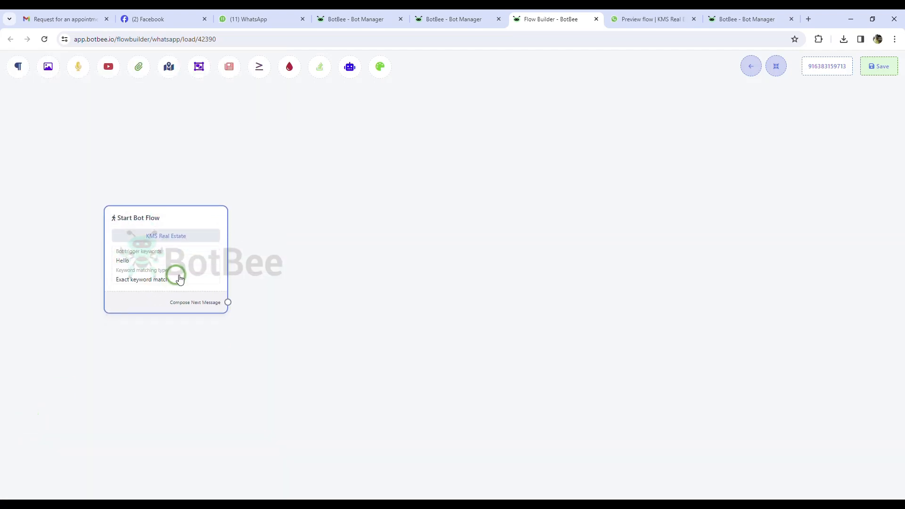
pyautogui.moveTo(227, 302); pyautogui.dragTo(283, 209)
# Add an Interactive message node with header 'what are you looking for?'.
pyautogui.click(310, 282)
pyautogui.moveTo(359, 322); pyautogui.dragTo(343, 219)
pyautogui.click(50, 155)
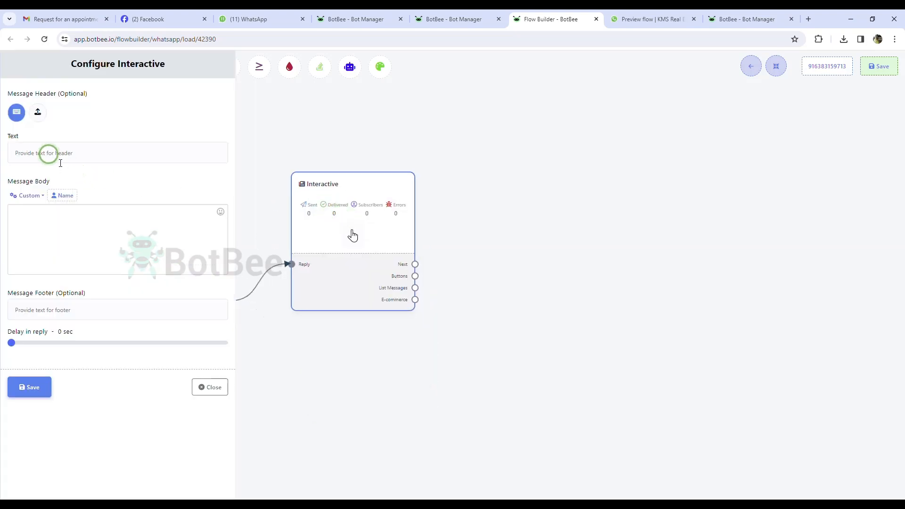
pyautogui.click(85, 233)
pyautogui.click(61, 156)
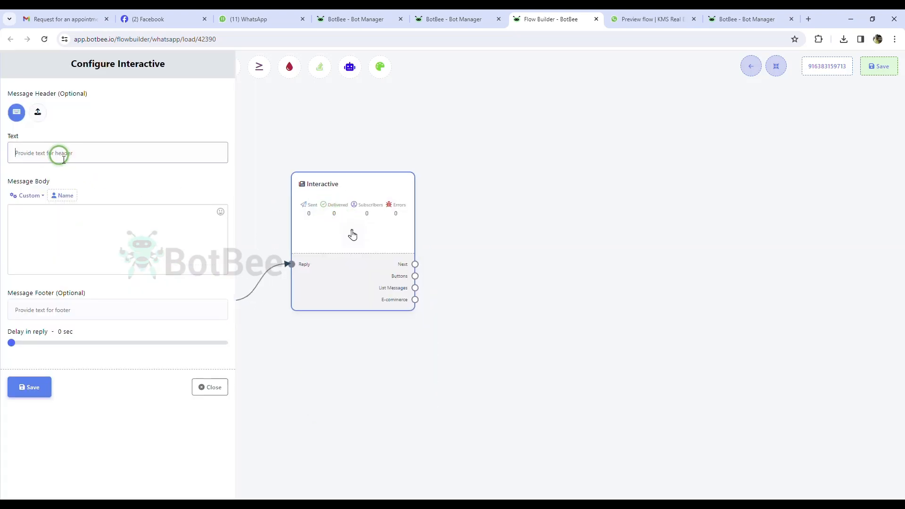
pyautogui.click(72, 153)
pyautogui.click(24, 160)
pyautogui.write('w')
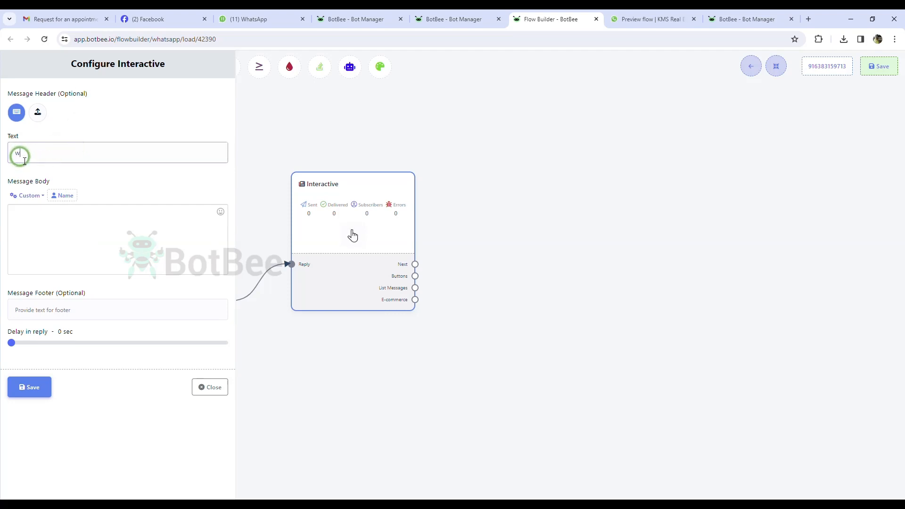
pyautogui.press('BackSpace')
pyautogui.write('what are you looking for')
pyautogui.write('?')
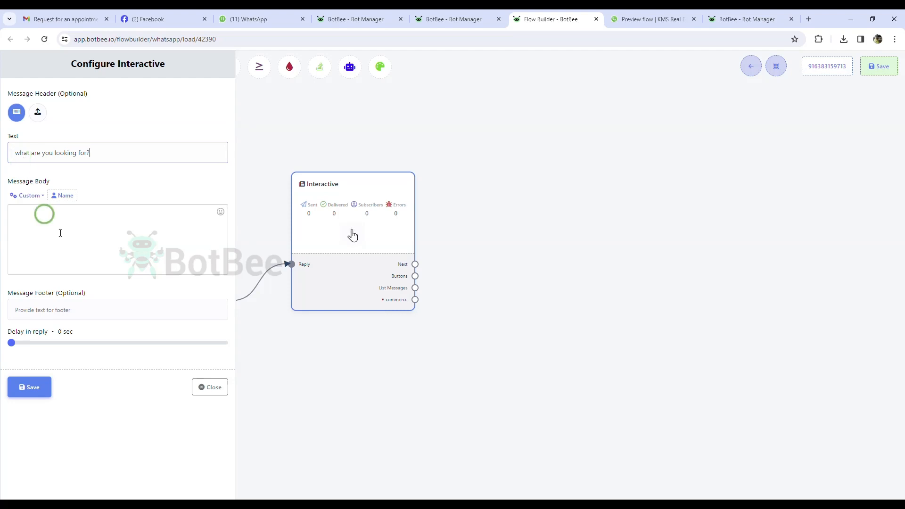
# Set the body to 'we have two options available here' and footer to 'Please Choose One'.
pyautogui.click(108, 276)
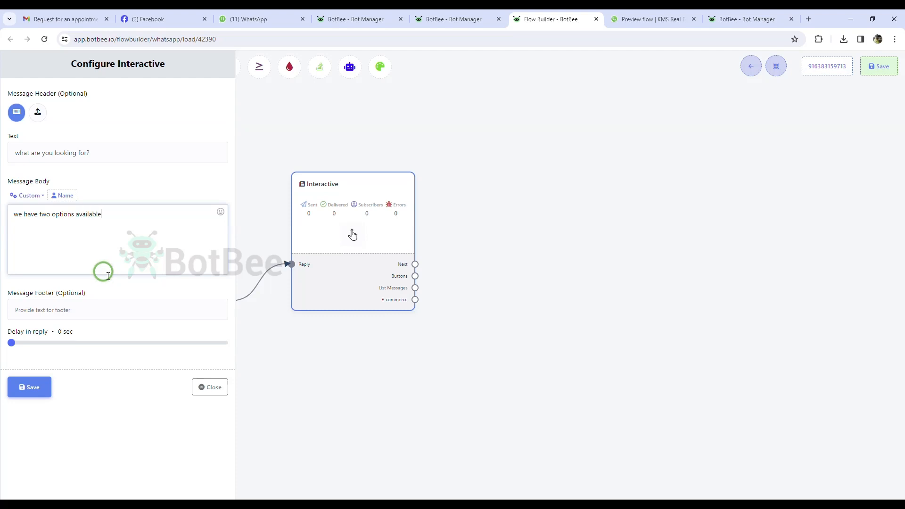
pyautogui.write('we have two options available here')
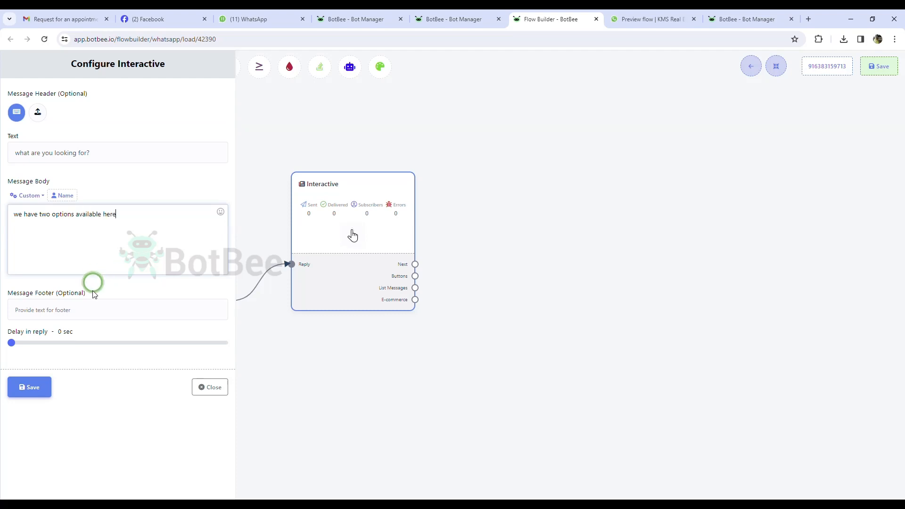
pyautogui.click(90, 316)
pyautogui.write('Please choos')
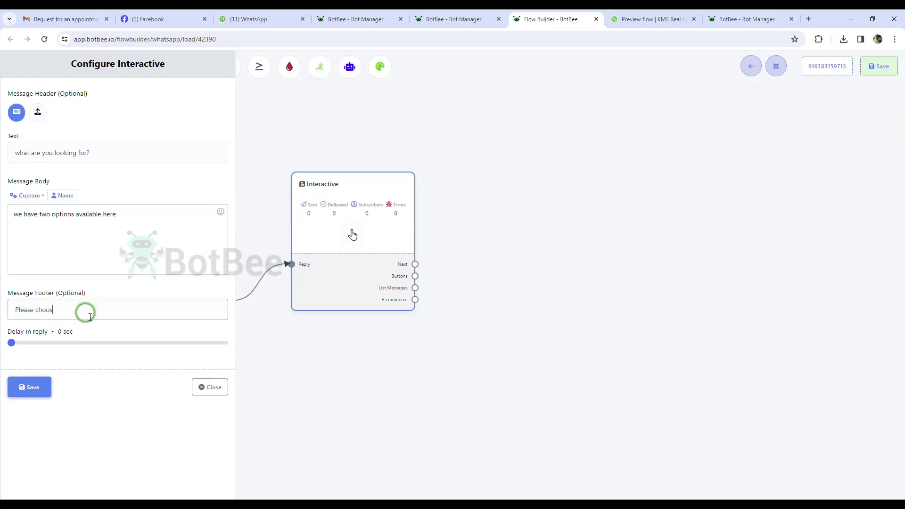
pyautogui.write('e One')
pyautogui.click(40, 309)
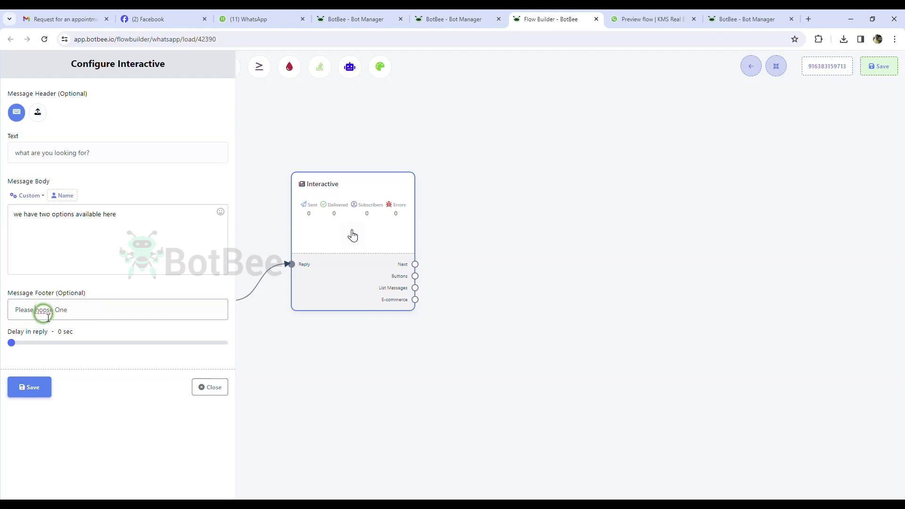
pyautogui.press('BackSpace')
pyautogui.write('C')
pyautogui.click(27, 394)
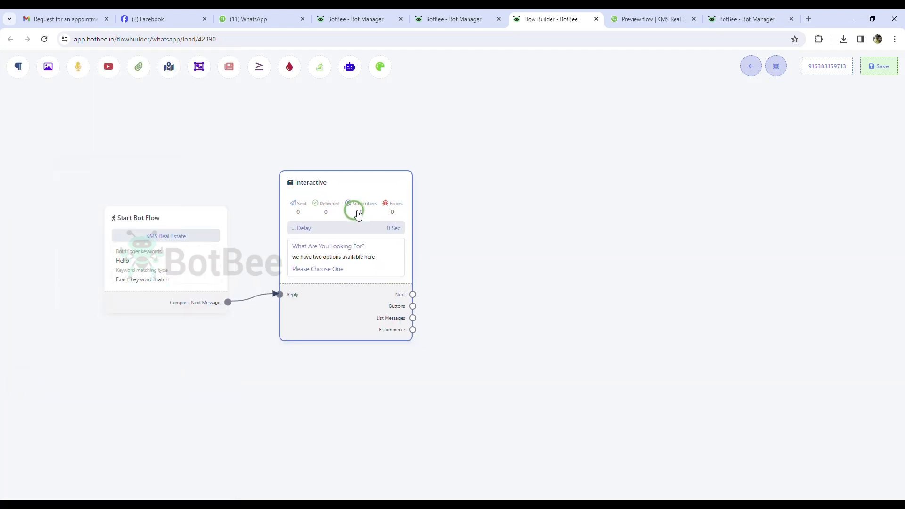
# Add two button nodes and name the first 'Buy Property' with Send Message action.
pyautogui.moveTo(412, 307); pyautogui.dragTo(448, 454)
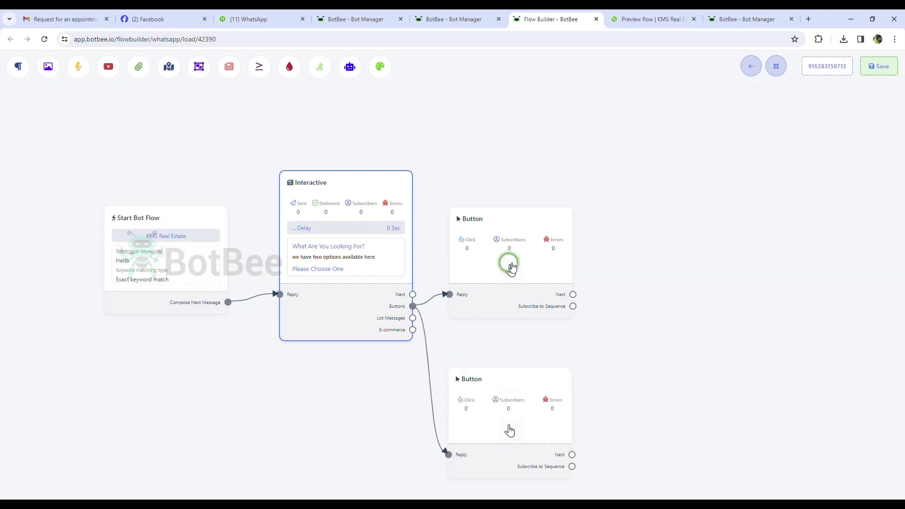
pyautogui.moveTo(509, 263); pyautogui.dragTo(506, 200)
pyautogui.moveTo(513, 419); pyautogui.dragTo(501, 346)
pyautogui.doubleClick(487, 225)
pyautogui.click(141, 111)
pyautogui.write('Buy')
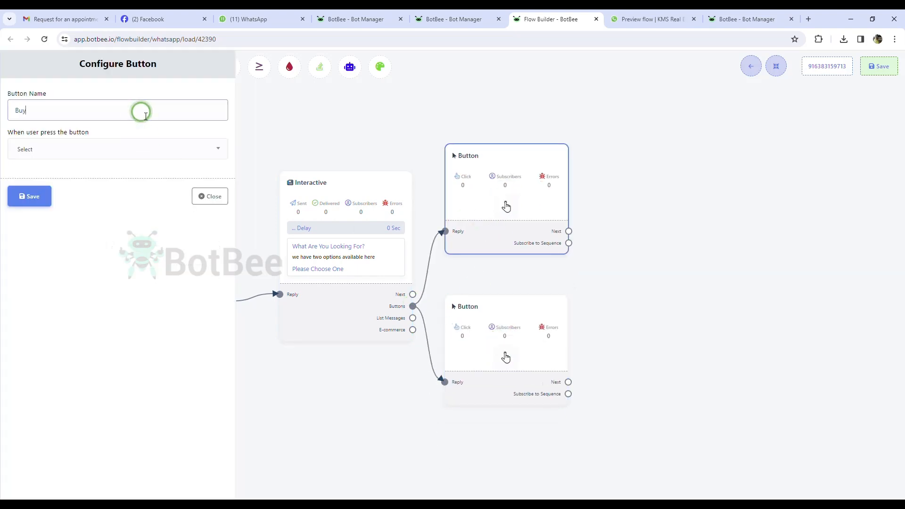
pyautogui.write(' Property')
pyautogui.click(33, 147)
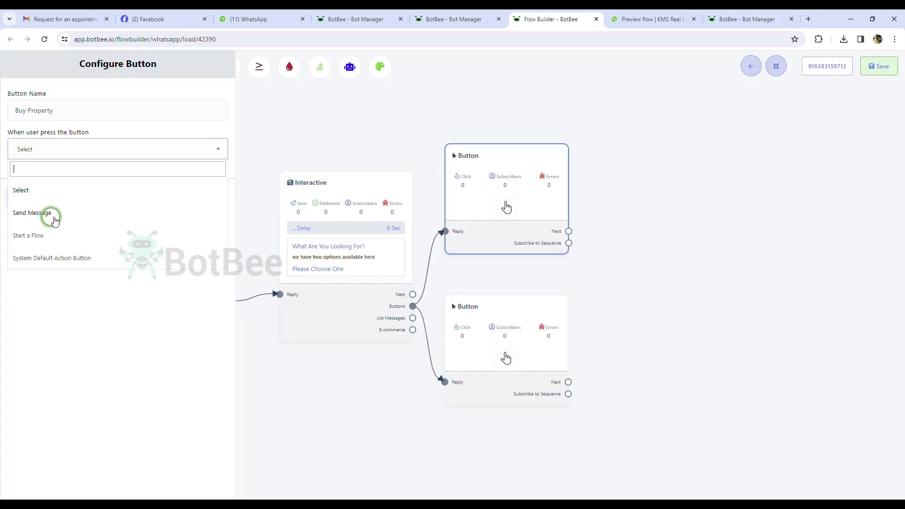
pyautogui.click(53, 214)
pyautogui.click(40, 464)
# Name the second button 'Sale Property' with Send Message action.
pyautogui.doubleClick(487, 339)
pyautogui.click(155, 113)
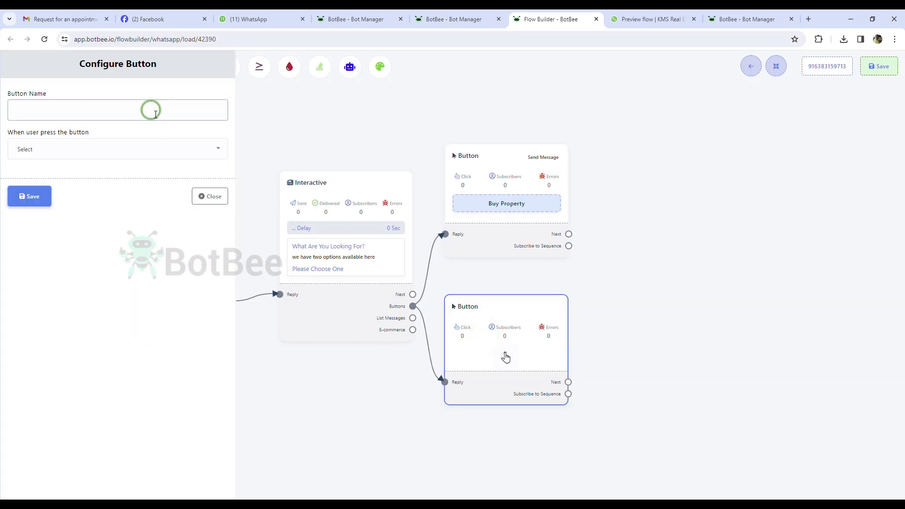
pyautogui.write('Sale Property')
pyautogui.click(59, 151)
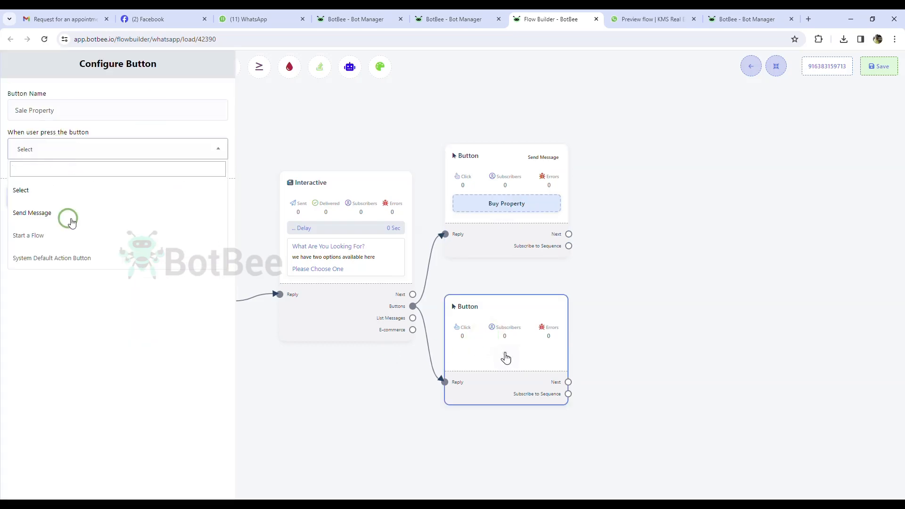
pyautogui.click(66, 214)
pyautogui.click(30, 462)
pyautogui.click(793, 69)
pyautogui.moveTo(459, 264); pyautogui.dragTo(528, 289)
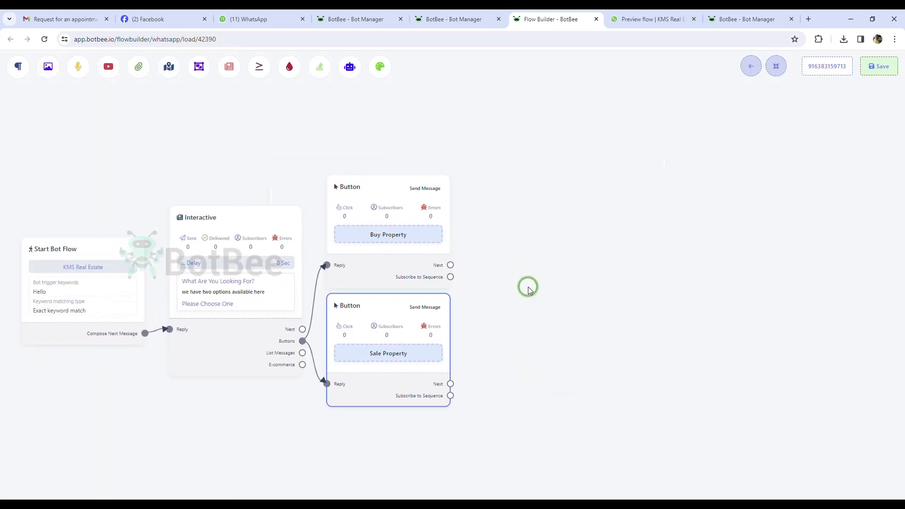
# Add a text reply after Buy Property: 'Definitely we can help you with that'.
pyautogui.moveTo(451, 264); pyautogui.dragTo(515, 195)
pyautogui.click(533, 202)
pyautogui.moveTo(584, 237); pyautogui.dragTo(557, 184)
pyautogui.doubleClick(559, 189)
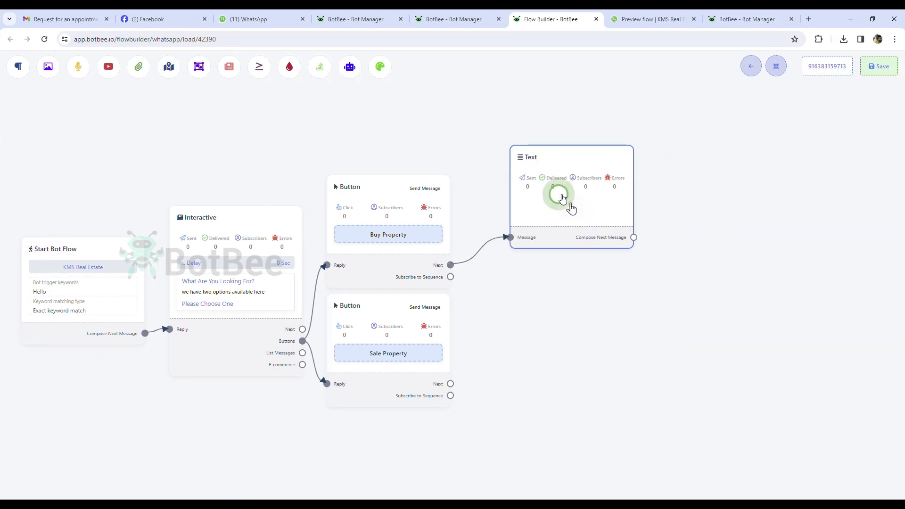
pyautogui.click(157, 169)
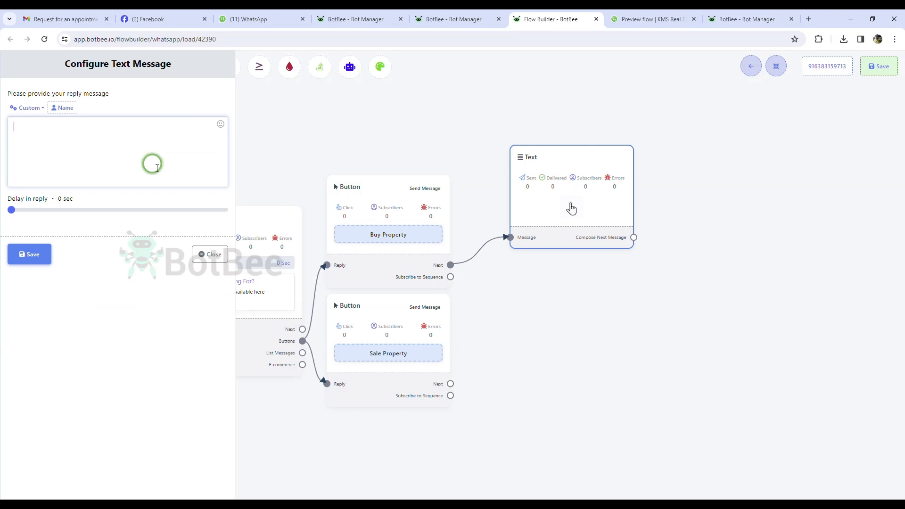
pyautogui.write('Definitely we can help you with that.')
pyautogui.click(20, 266)
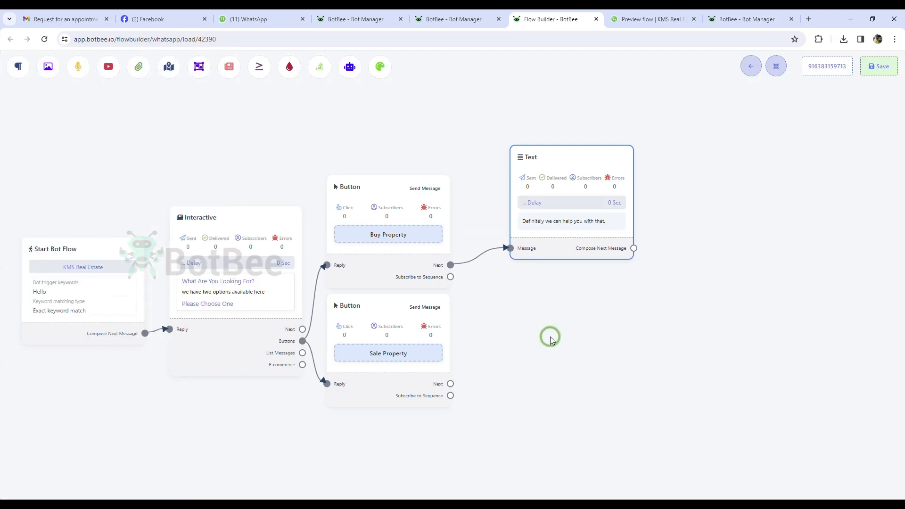
pyautogui.moveTo(554, 197); pyautogui.dragTo(545, 183)
# Add an interactive message 'Choose a Property Type' with a three-options body and footer 'Please Select One'.
pyautogui.moveTo(624, 233); pyautogui.dragTo(704, 187)
pyautogui.click(600, 277)
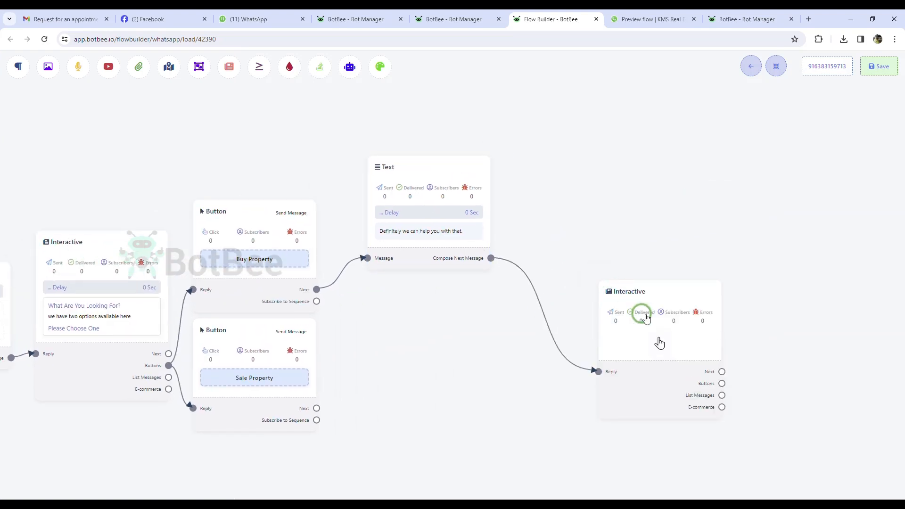
pyautogui.click(460, 242)
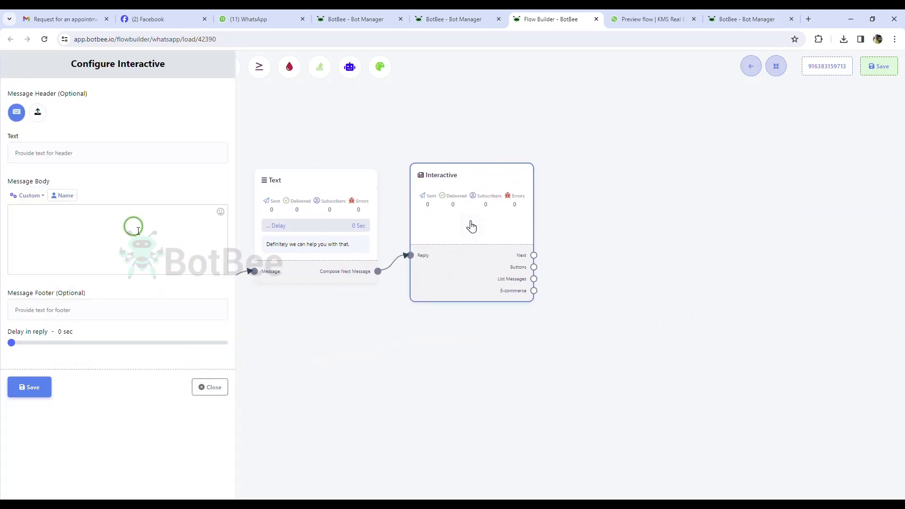
pyautogui.click(108, 156)
pyautogui.write('Choose a Pro')
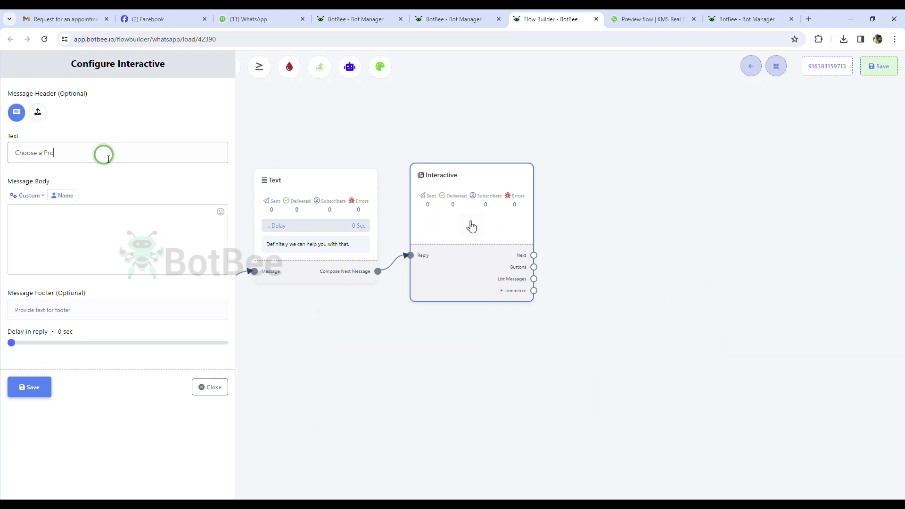
pyautogui.write('perty Type')
pyautogui.click(133, 225)
pyautogui.write('Current')
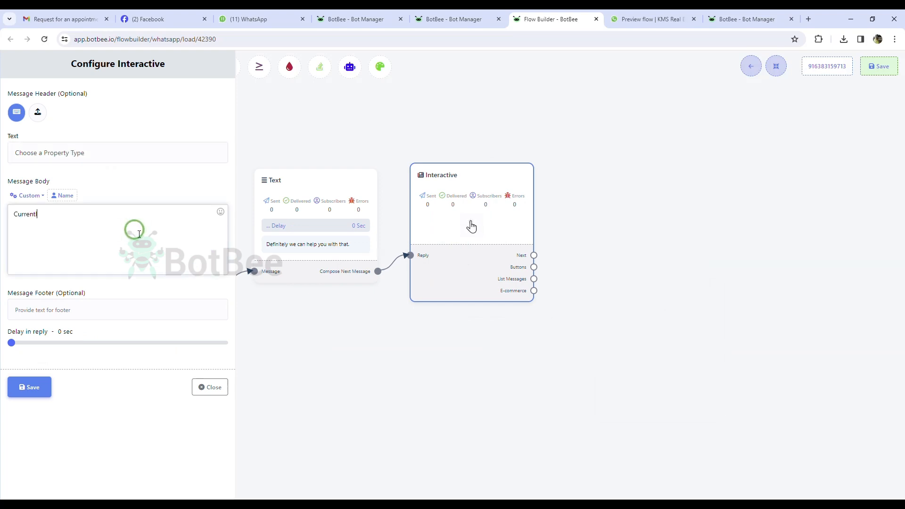
pyautogui.write('ly we have Three options Availab')
pyautogui.click(86, 312)
pyautogui.write('Please')
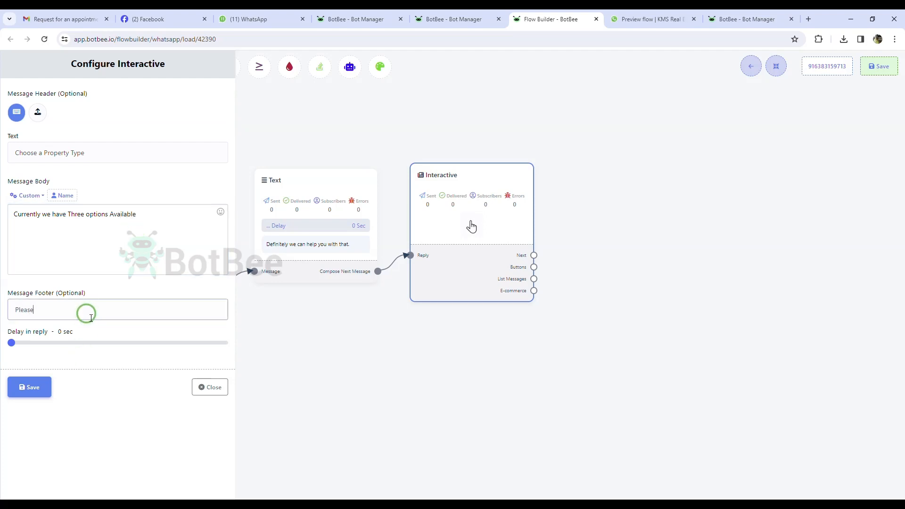
pyautogui.write(' Select One')
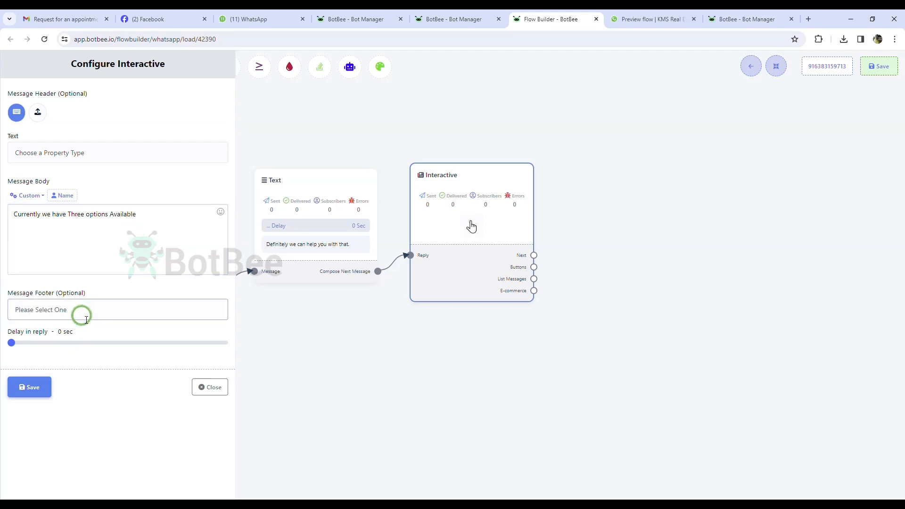
pyautogui.click(29, 387)
# Add three button nodes and name the first 'Residential' with Send Message action.
pyautogui.moveTo(528, 269); pyautogui.dragTo(582, 194)
pyautogui.moveTo(547, 286)
pyautogui.mouseDown()
pyautogui.moveTo(565, 200)
pyautogui.moveTo(548, 273)
pyautogui.mouseUp()
pyautogui.moveTo(546, 273); pyautogui.dragTo(600, 380)
pyautogui.click(776, 70)
pyautogui.click(521, 131)
pyautogui.click(166, 109)
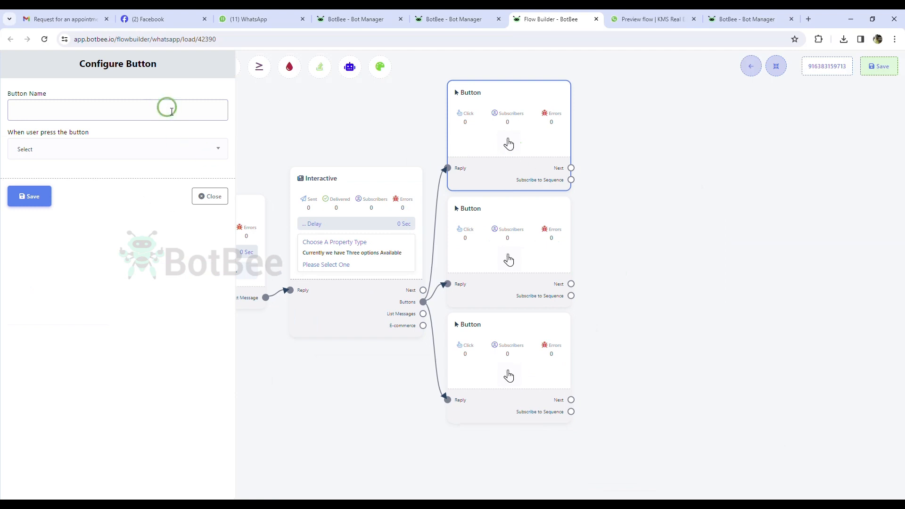
pyautogui.write('Residential')
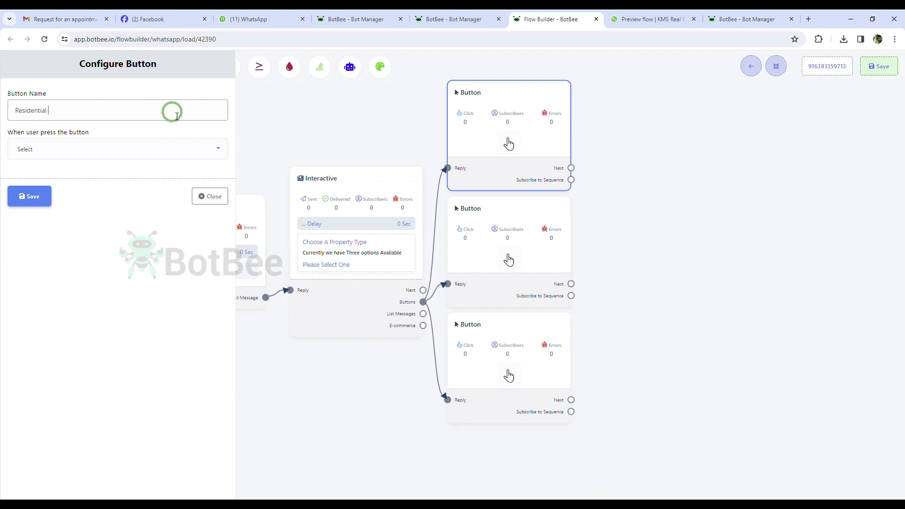
pyautogui.click(118, 149)
pyautogui.click(75, 219)
pyautogui.click(29, 462)
# Name the second button 'Commercial' and set its action.
pyautogui.doubleClick(510, 256)
pyautogui.click(140, 114)
pyautogui.write('Commercial')
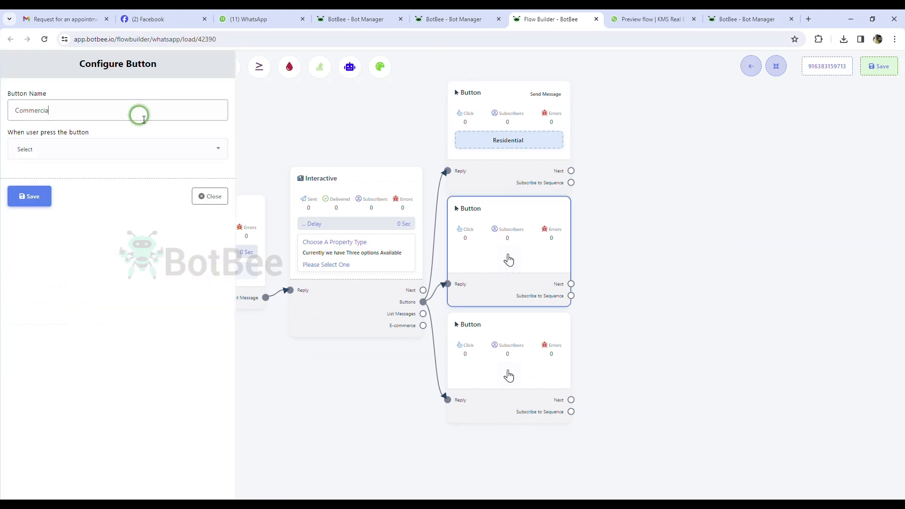
pyautogui.click(98, 148)
pyautogui.click(86, 198)
pyautogui.click(28, 462)
# Name the third button 'Open House' with Send Message action and tidy the layout.
pyautogui.doubleClick(507, 377)
pyautogui.click(165, 114)
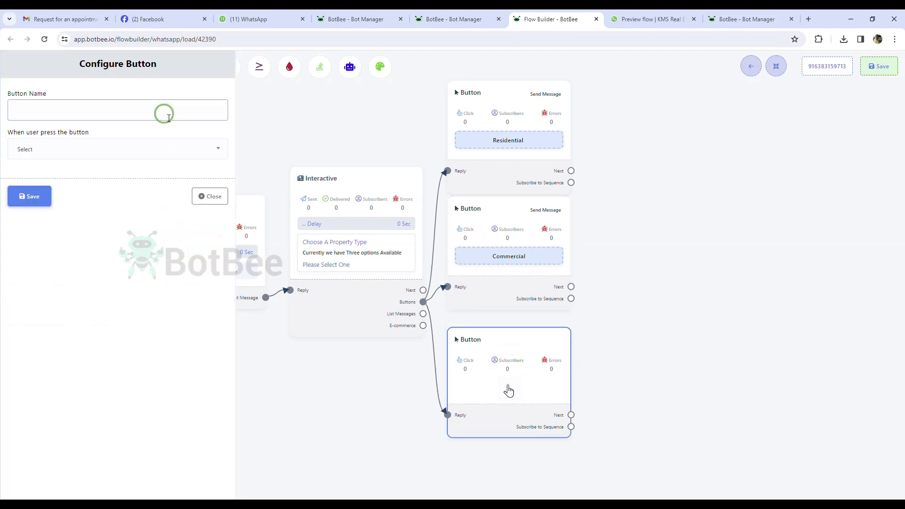
pyautogui.write('Open House')
pyautogui.click(118, 149)
pyautogui.click(115, 269)
pyautogui.click(29, 461)
pyautogui.click(775, 66)
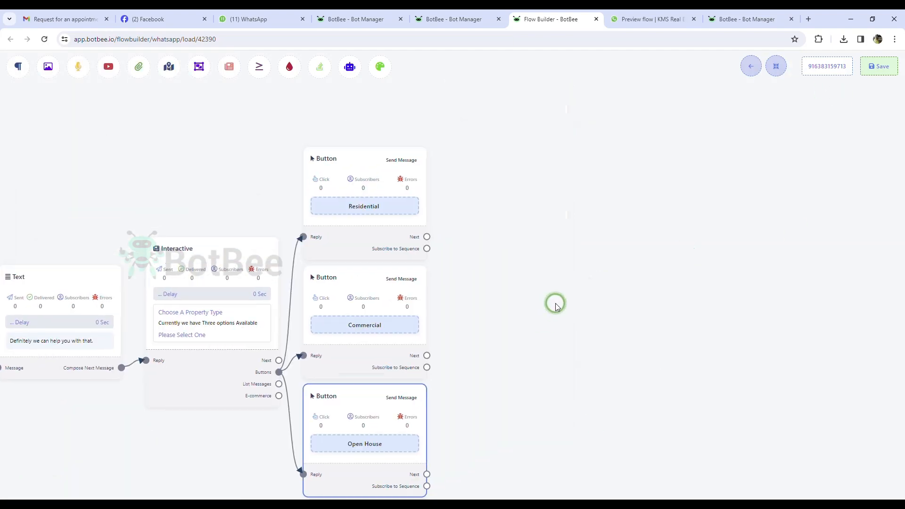
pyautogui.moveTo(413, 187); pyautogui.dragTo(512, 163)
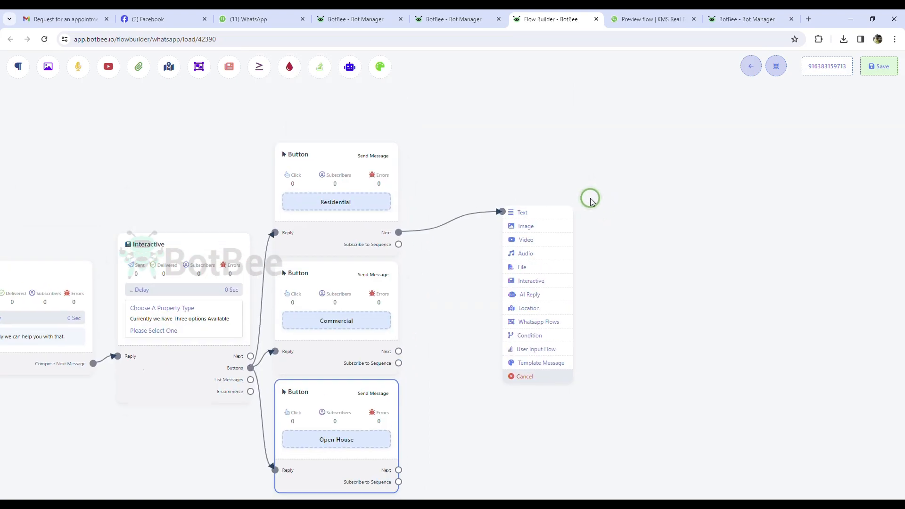
# Add a text reply after Residential asking the user to fill in the form for an agent.
pyautogui.click(519, 212)
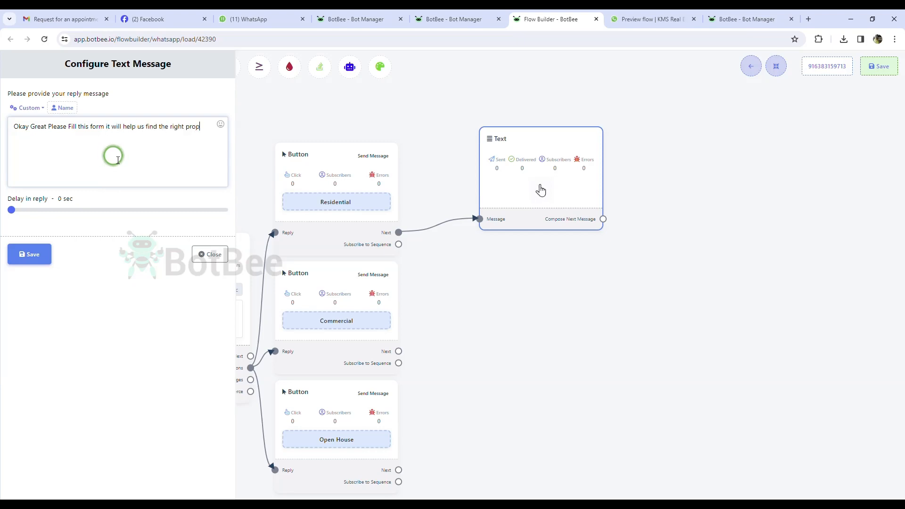
pyautogui.write('or you')
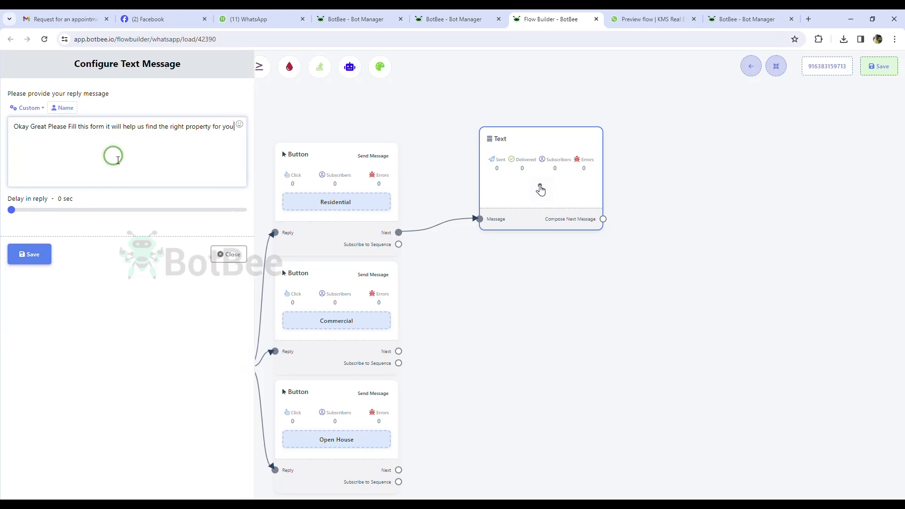
pyautogui.write('. our agent will contact you soon')
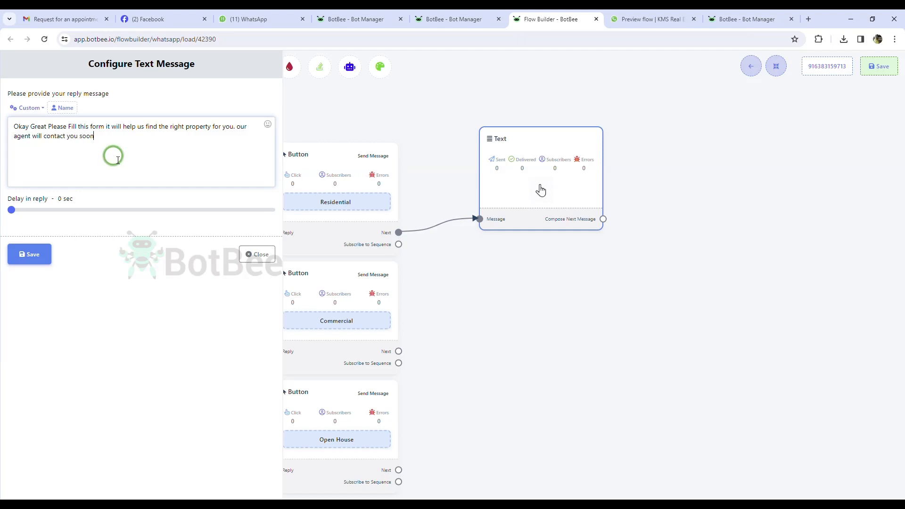
pyautogui.tripleClick(117, 159)
pyautogui.click(118, 159)
pyautogui.click(30, 254)
# Add a WhatsApp Flows node after the Residential form-request reply and position it.
pyautogui.moveTo(534, 180); pyautogui.dragTo(519, 170)
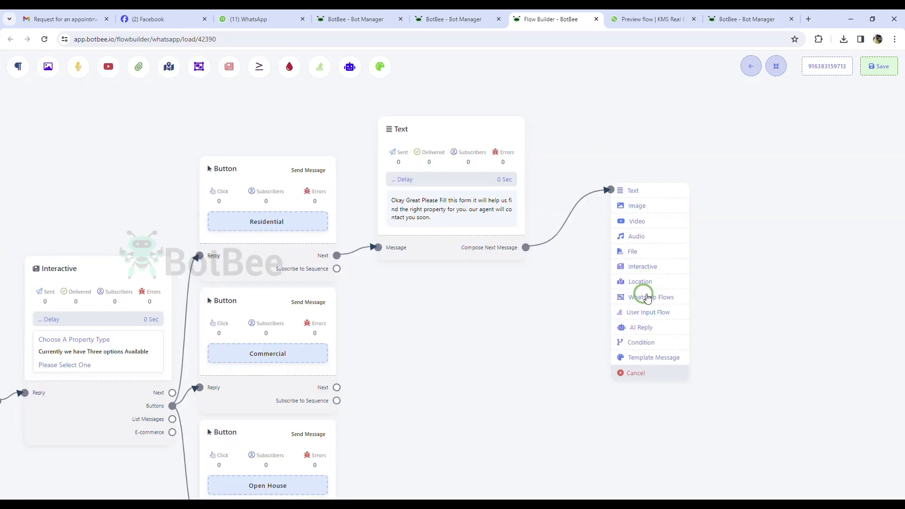
pyautogui.click(644, 296)
pyautogui.moveTo(712, 365); pyautogui.dragTo(709, 352)
pyautogui.moveTo(636, 219); pyautogui.dragTo(605, 161)
pyautogui.doubleClick(634, 175)
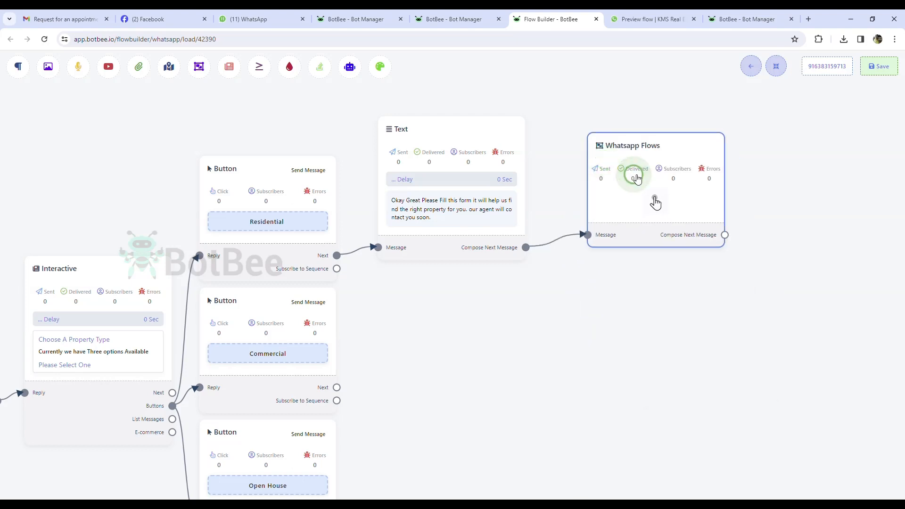
# Select the KMS Real Estate form and fill in the message header, body and footer fields.
pyautogui.click(129, 109)
pyautogui.click(44, 175)
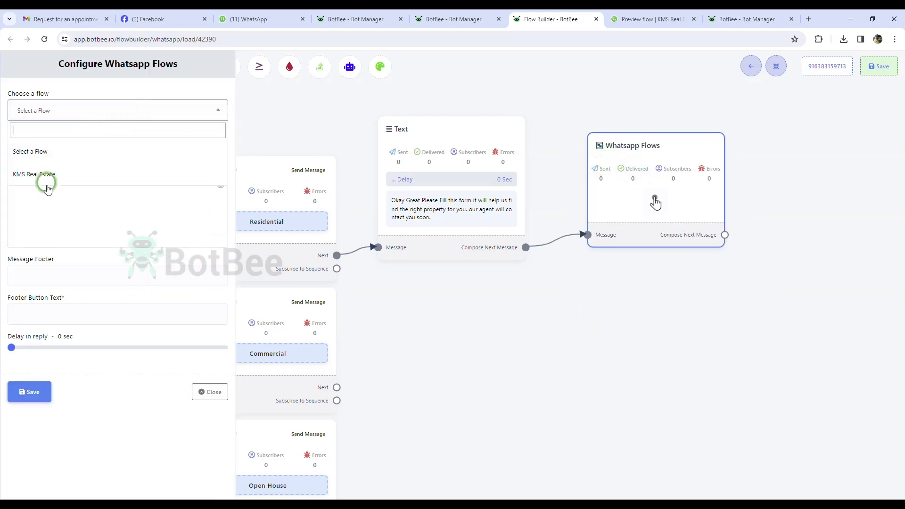
pyautogui.click(63, 207)
pyautogui.click(63, 156)
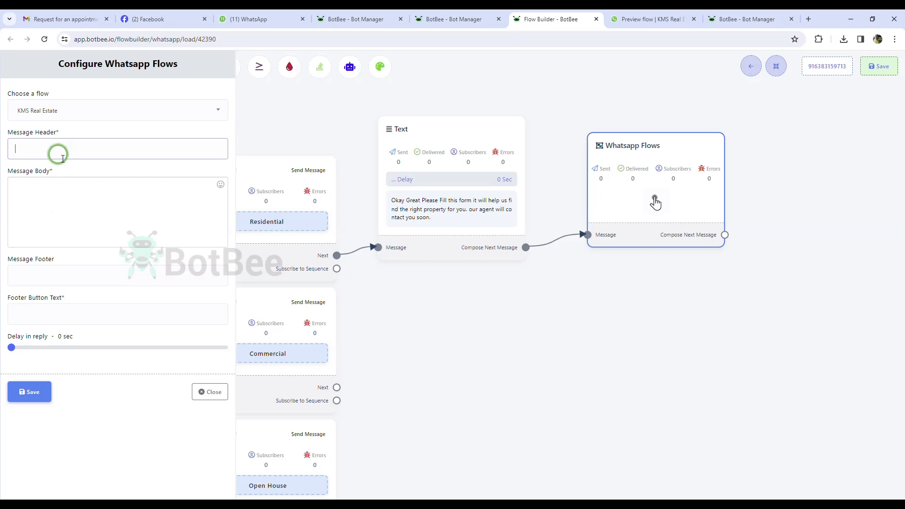
pyautogui.click(53, 200)
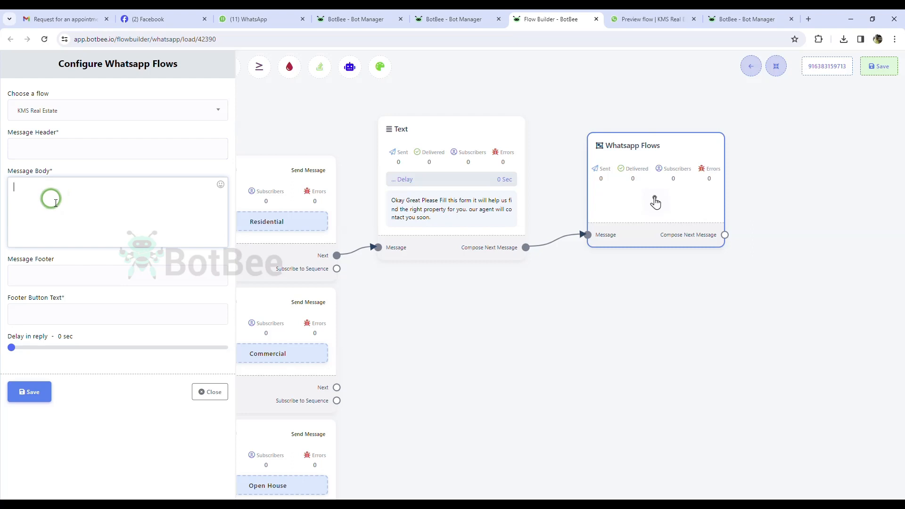
pyautogui.click(84, 283)
pyautogui.click(63, 320)
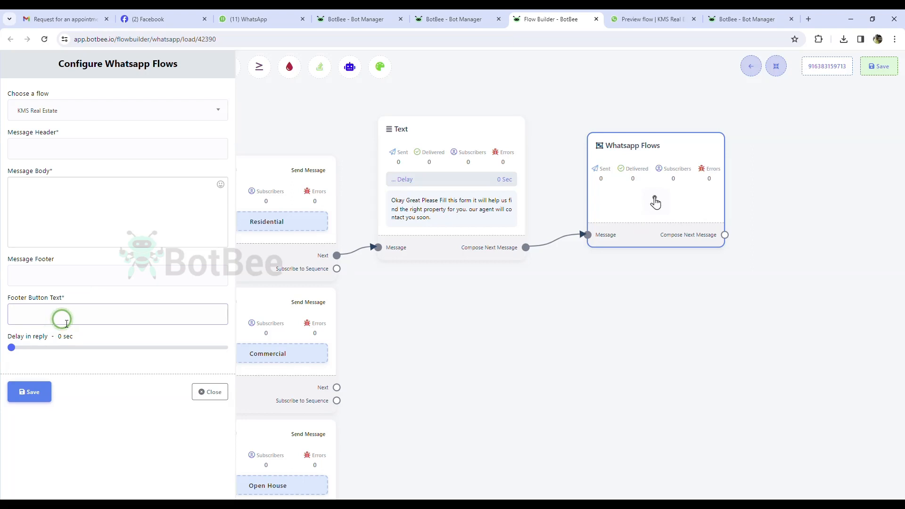
# Rework the header and 'Help us know…' body, label the button 'Click Here', and save.
pyautogui.click(47, 153)
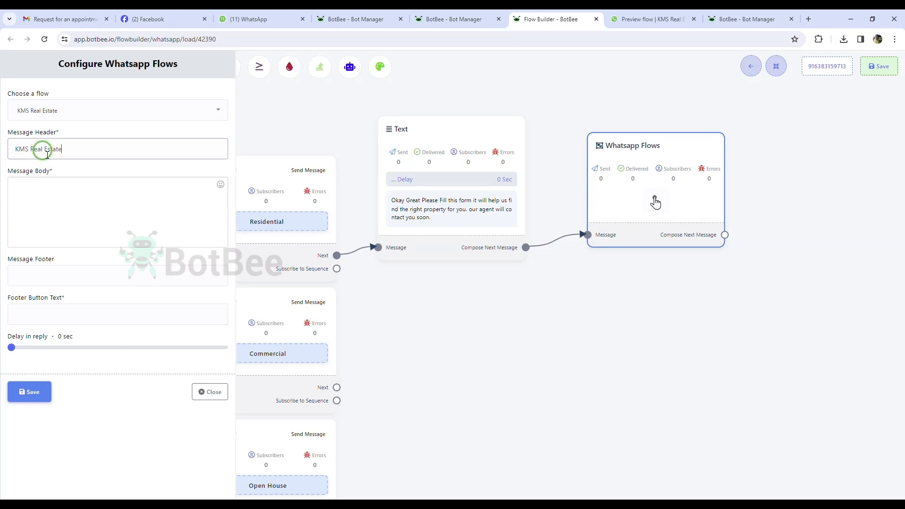
pyautogui.click(84, 193)
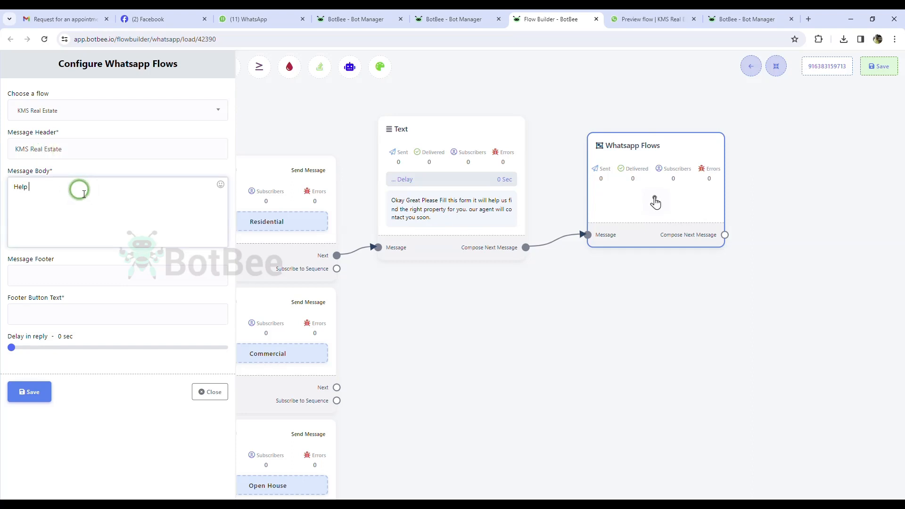
pyautogui.write('Help us know o')
pyautogui.press('BackSpace')
pyautogui.press('BackSpace')
pyautogui.press('BackSpace')
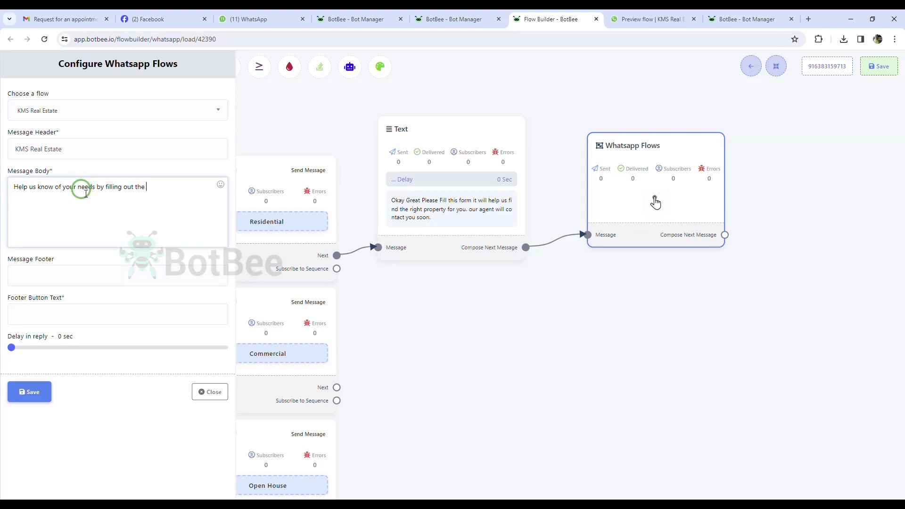
pyautogui.click(66, 323)
pyautogui.write('Click He')
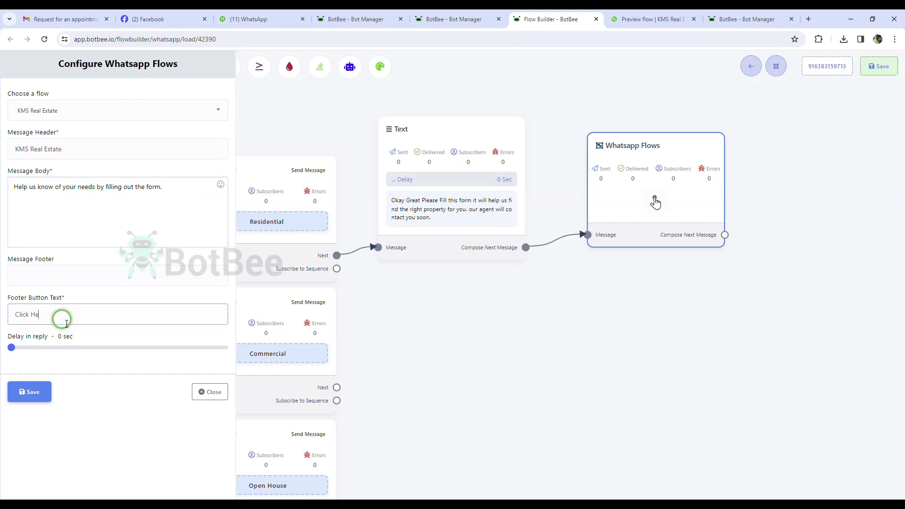
pyautogui.write('re')
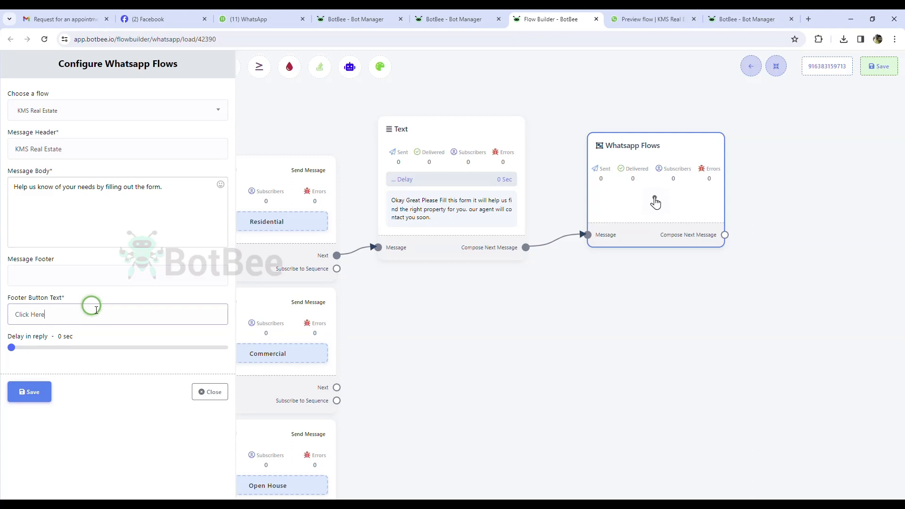
pyautogui.click(41, 383)
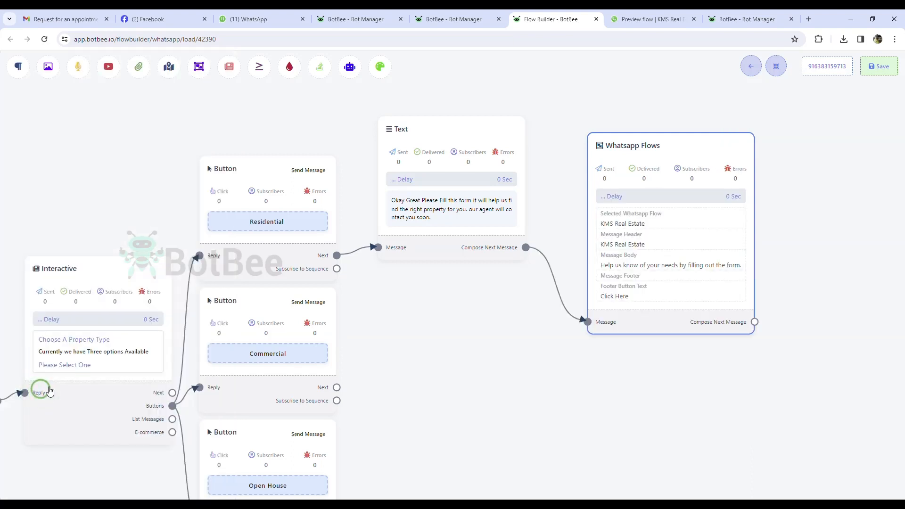
# Link the Commercial button to a new text node with the pasted form-prompt reply.
pyautogui.moveTo(625, 180); pyautogui.dragTo(631, 122)
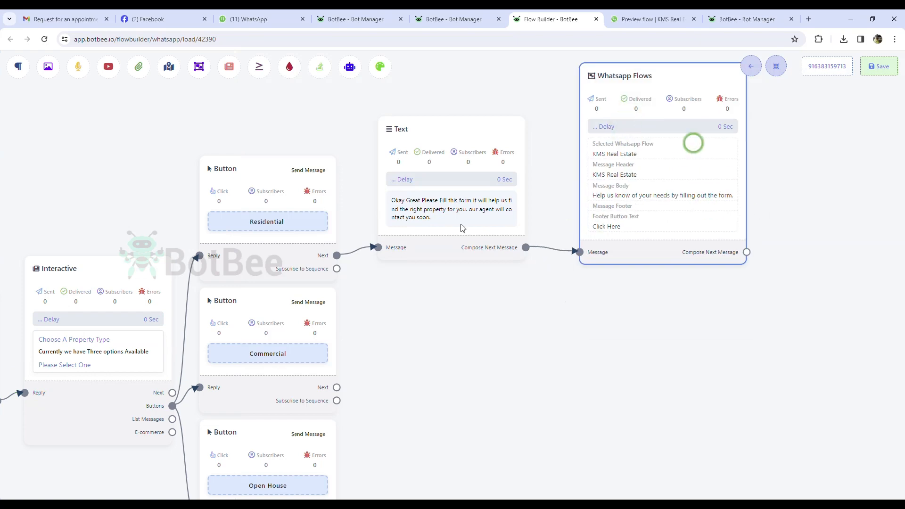
pyautogui.scroll(-1, 358, 370)
pyautogui.moveTo(339, 385); pyautogui.dragTo(446, 364)
pyautogui.click(477, 370)
pyautogui.doubleClick(484, 387)
pyautogui.click(101, 168)
pyautogui.write('Okay Great Please Fill this form it will help us find the right property for you. our agent will contact you soon')
pyautogui.moveTo(505, 404); pyautogui.dragTo(403, 344)
pyautogui.click(30, 254)
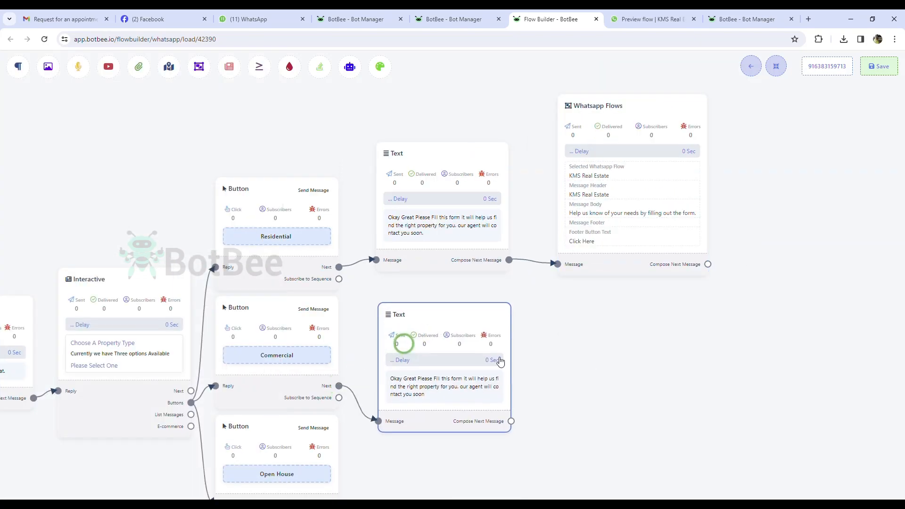
# Link Open House to a third text node with the same pasted form-prompt reply.
pyautogui.moveTo(542, 391); pyautogui.dragTo(491, 281)
pyautogui.moveTo(289, 394); pyautogui.dragTo(410, 406)
pyautogui.doubleClick(487, 471)
pyautogui.click(157, 180)
pyautogui.write('Okay Great Please Fill this form it will help us find the right property for you. our agent will contact you soon')
pyautogui.click(30, 254)
pyautogui.moveTo(475, 444); pyautogui.dragTo(389, 406)
pyautogui.click(775, 66)
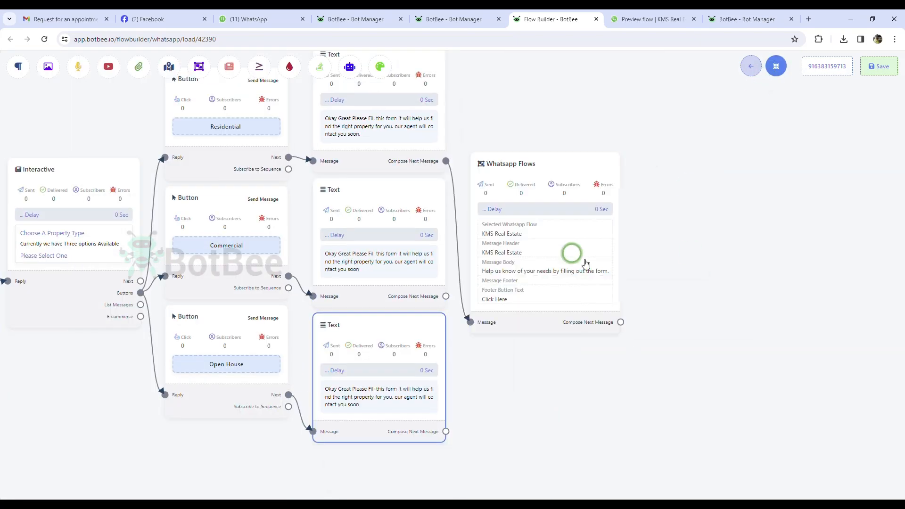
# Add a WhatsApp Flows node after the Commercial text reply.
pyautogui.scroll(-2, 688, 334)
pyautogui.moveTo(599, 282); pyautogui.dragTo(639, 200)
pyautogui.moveTo(494, 303); pyautogui.dragTo(579, 309)
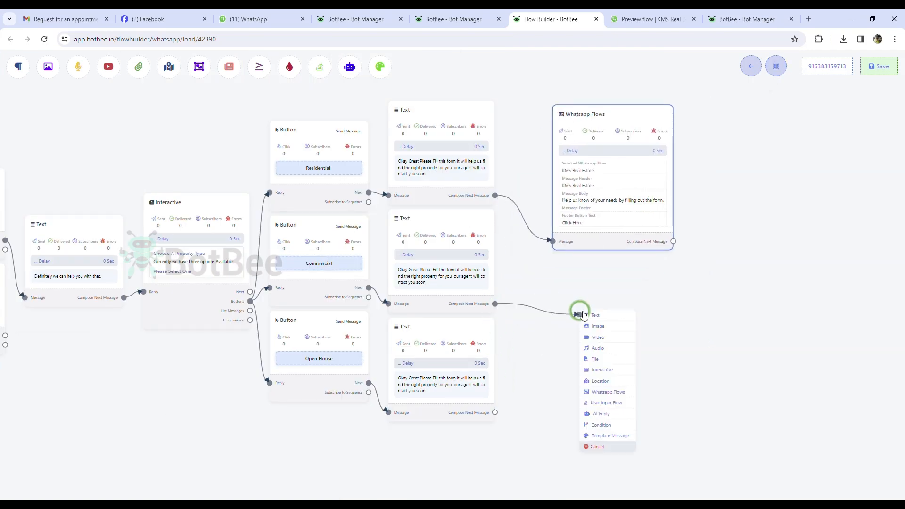
pyautogui.click(590, 440)
pyautogui.moveTo(494, 304); pyautogui.dragTo(593, 326)
pyautogui.click(622, 404)
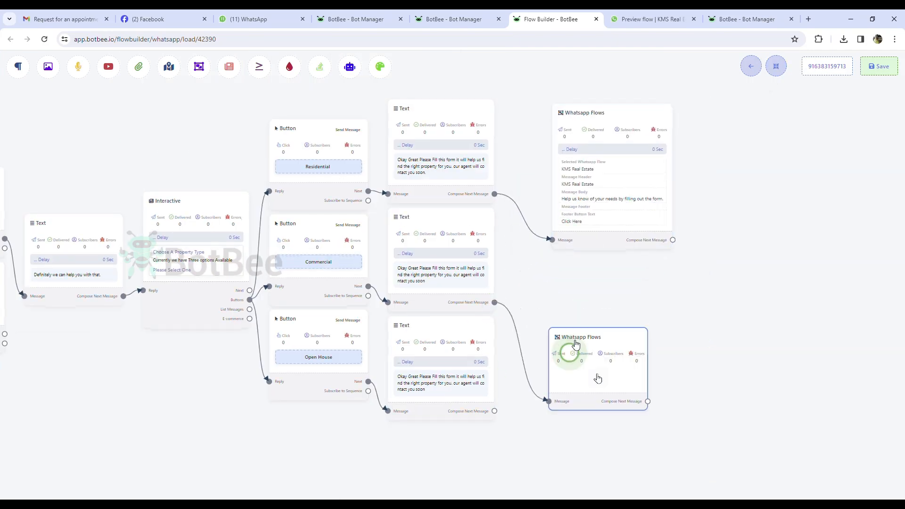
pyautogui.moveTo(596, 375); pyautogui.dragTo(610, 340)
pyautogui.doubleClick(609, 340)
# Choose the KMS Real Estate flow and select the first form node's body text.
pyautogui.click(136, 111)
pyautogui.click(120, 163)
pyautogui.click(99, 157)
pyautogui.click(87, 177)
pyautogui.doubleClick(587, 205)
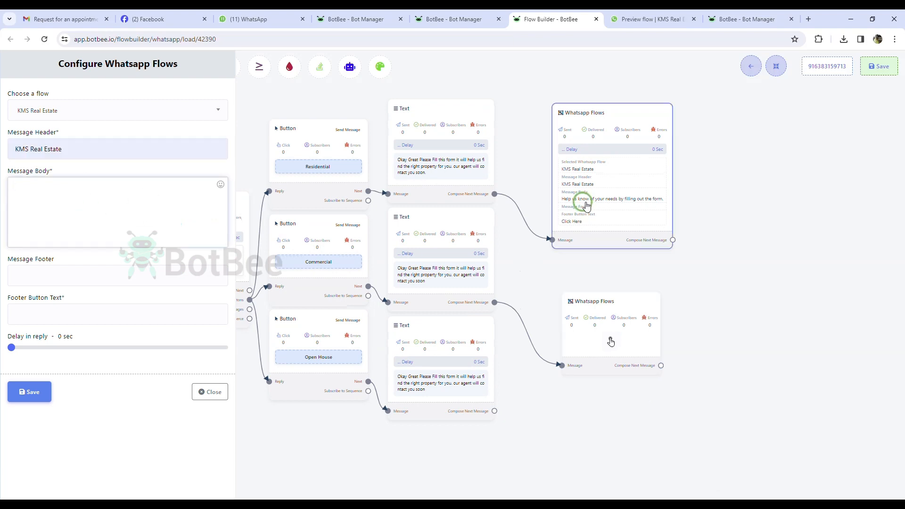
pyautogui.moveTo(14, 187); pyautogui.dragTo(167, 208)
# Reselect the KMS Real Estate flow in the new form node's settings.
pyautogui.doubleClick(593, 327)
pyautogui.click(71, 111)
pyautogui.click(43, 173)
pyautogui.click(59, 151)
pyautogui.click(61, 202)
pyautogui.doubleClick(602, 326)
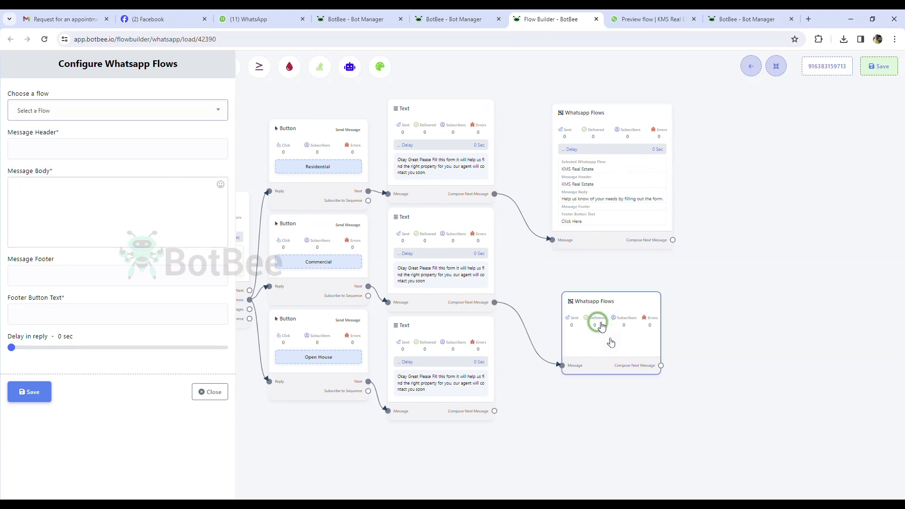
pyautogui.click(137, 113)
pyautogui.click(94, 170)
pyautogui.click(95, 155)
pyautogui.click(86, 178)
pyautogui.click(90, 200)
# Copy the first form's body into the new node, set 'Click Here', and save.
pyautogui.doubleClick(586, 207)
pyautogui.moveTo(13, 187); pyautogui.dragTo(167, 198)
pyautogui.hotkey('ctrl', 'c')
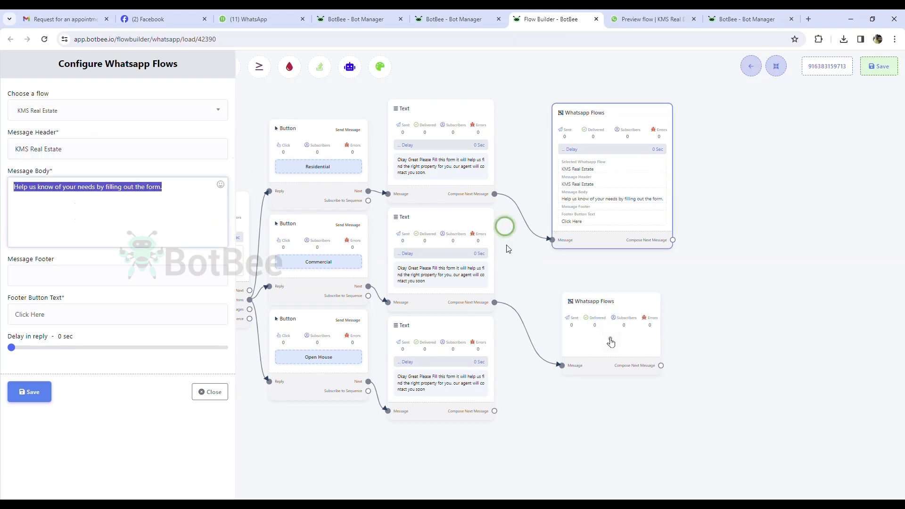
pyautogui.doubleClick(599, 326)
pyautogui.click(71, 111)
pyautogui.click(44, 173)
pyautogui.click(57, 198)
pyautogui.hotkey('ctrl', 'v')
pyautogui.click(78, 340)
pyautogui.click(29, 391)
# Add a third WhatsApp Flows node after the Open House text reply.
pyautogui.moveTo(607, 142); pyautogui.dragTo(574, 142)
pyautogui.moveTo(613, 330); pyautogui.dragTo(570, 299)
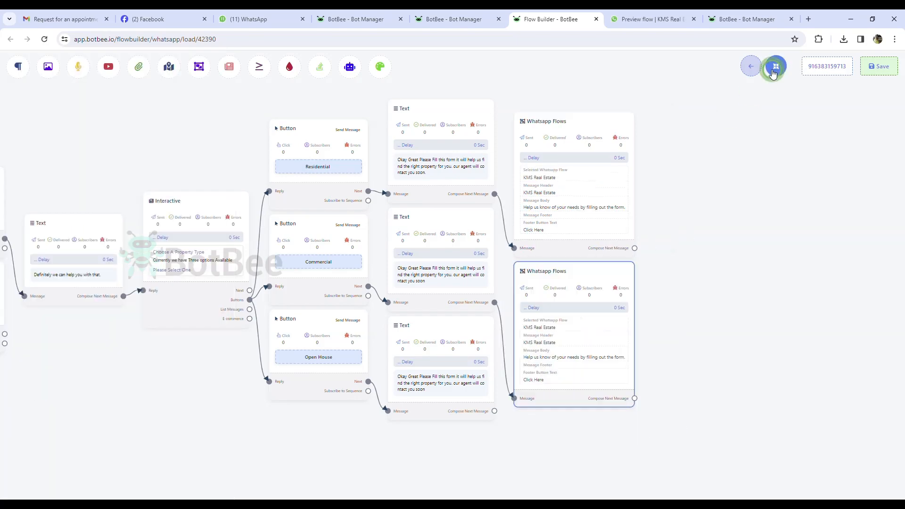
pyautogui.moveTo(495, 411); pyautogui.dragTo(622, 466)
pyautogui.scroll(-1, 646, 464)
pyautogui.moveTo(716, 477); pyautogui.dragTo(638, 235)
pyautogui.click(567, 296)
# Give the third form node the KMS Real Estate flow, pasted body and 'Click Here' button, and save.
pyautogui.doubleClick(518, 210)
pyautogui.click(38, 173)
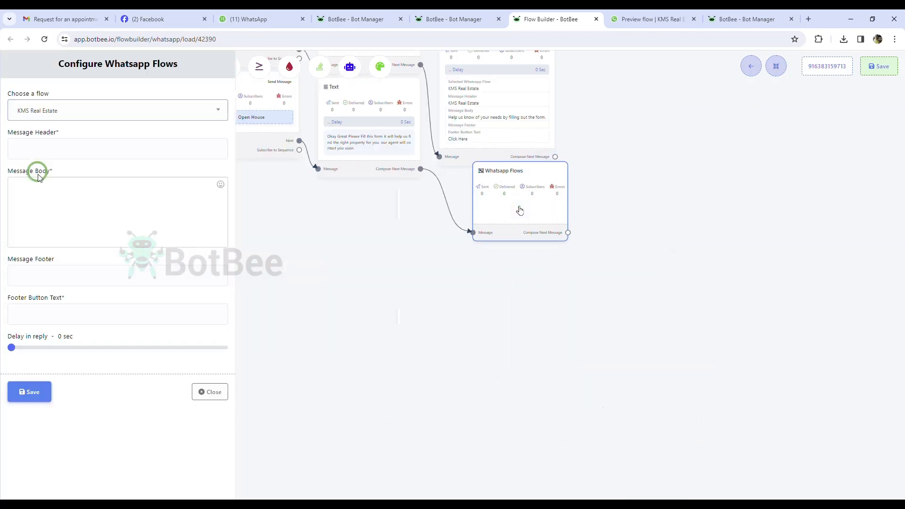
pyautogui.click(56, 175)
pyautogui.hotkey('ctrl', 'v')
pyautogui.click(67, 339)
pyautogui.click(30, 392)
pyautogui.click(776, 66)
pyautogui.moveTo(669, 182); pyautogui.dragTo(669, 349)
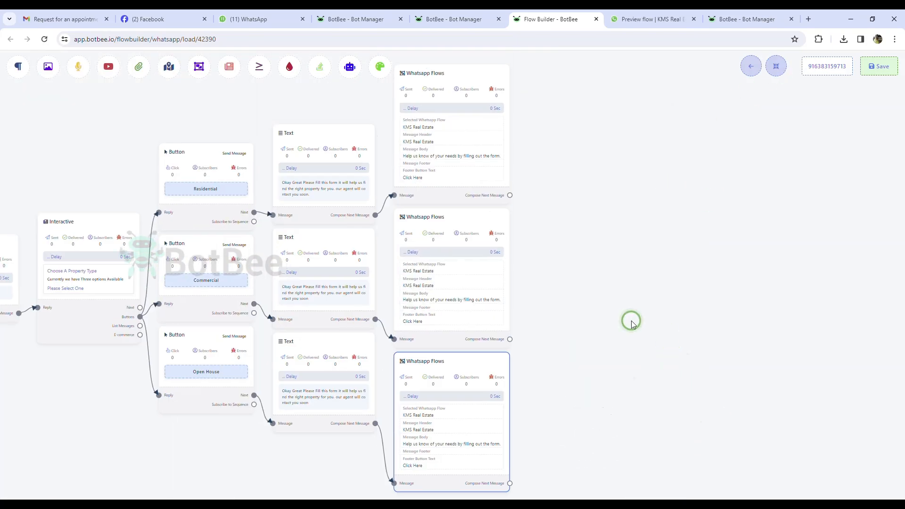
pyautogui.scroll(-2, 570, 351)
pyautogui.moveTo(570, 352); pyautogui.dragTo(890, 313)
pyautogui.scroll(3, 368, 348)
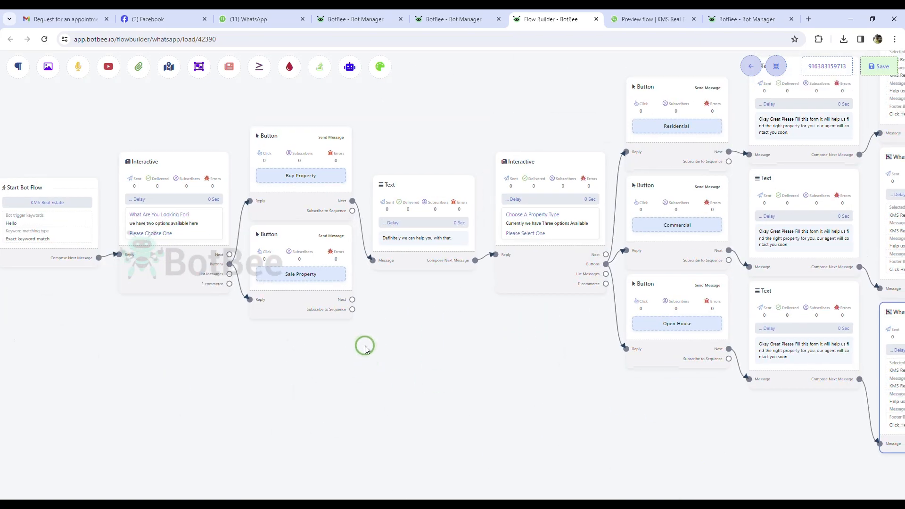
# Link Sale Property to a new text reply 'Definitely we can help you with…'.
pyautogui.moveTo(352, 299); pyautogui.dragTo(427, 339)
pyautogui.click(446, 343)
pyautogui.moveTo(484, 346); pyautogui.dragTo(403, 347)
pyautogui.doubleClick(403, 347)
pyautogui.click(134, 152)
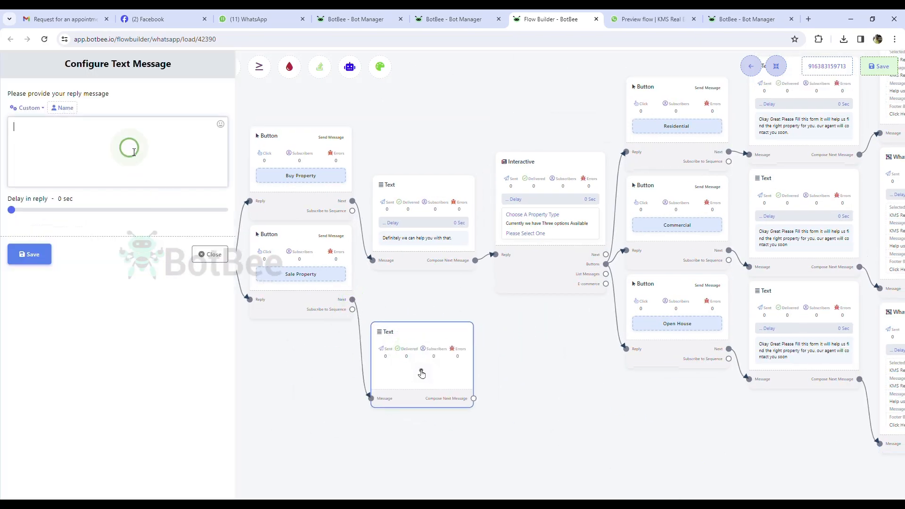
pyautogui.write('Definitely we can help you with that.')
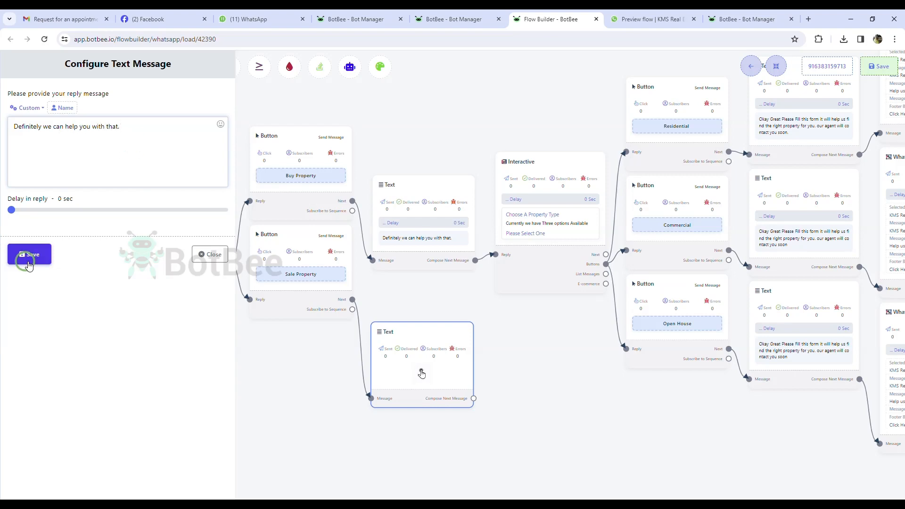
pyautogui.click(29, 254)
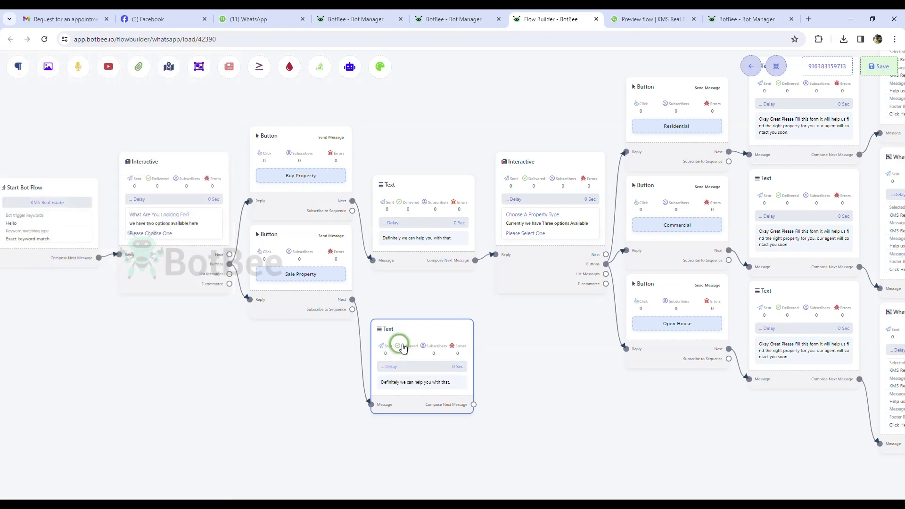
# Add an interactive message after it with the header question 'What's y…'.
pyautogui.moveTo(474, 404); pyautogui.dragTo(521, 408)
pyautogui.click(495, 348)
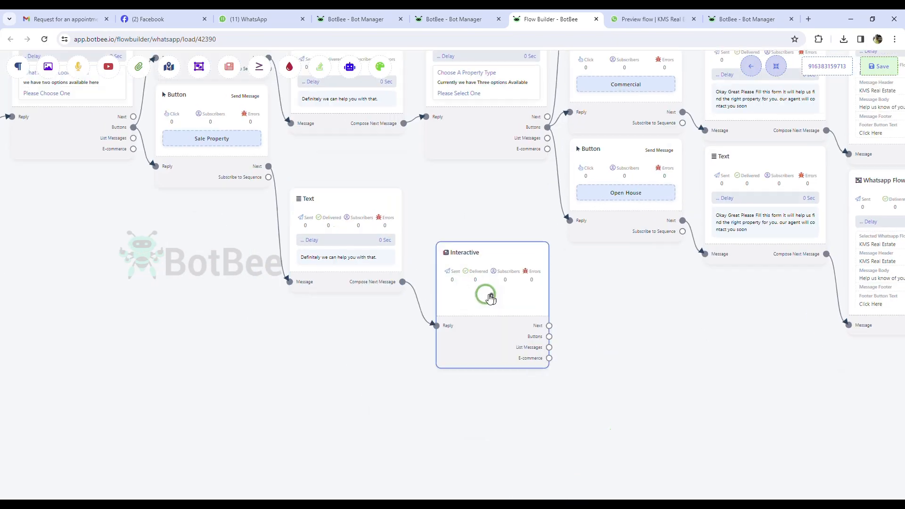
pyautogui.click(490, 298)
pyautogui.click(55, 154)
pyautogui.write('Whats your property type')
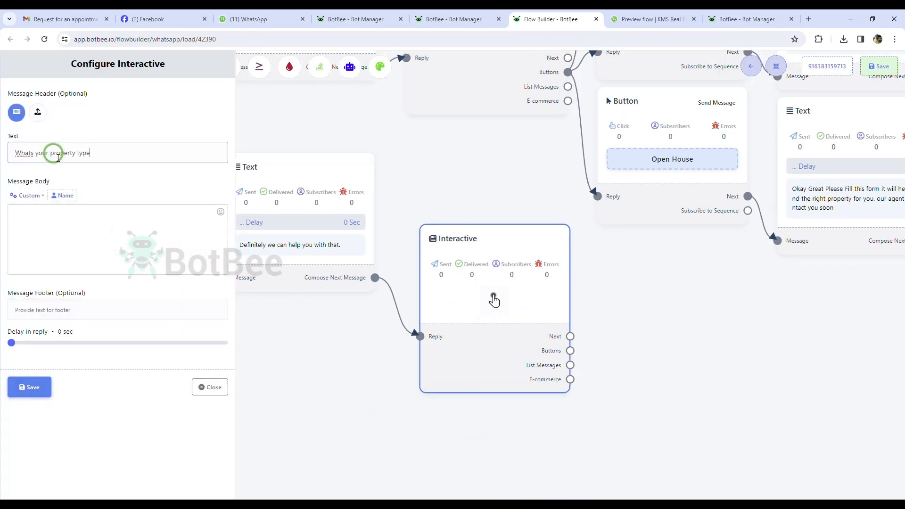
pyautogui.click(141, 250)
pyautogui.click(30, 153)
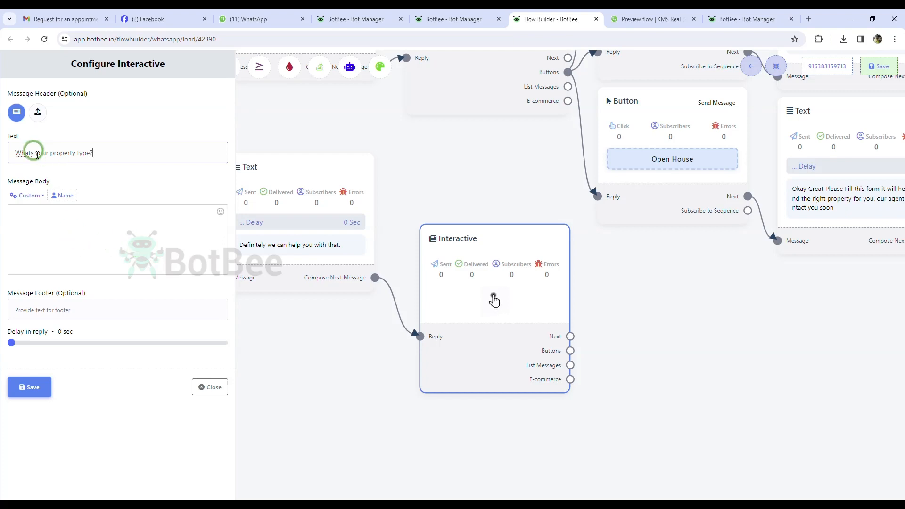
pyautogui.write("'")
# Write the body 'we need to know more ab…' and footer 'Please Choose One', and save.
pyautogui.click(56, 229)
pyautogui.write('we need to k')
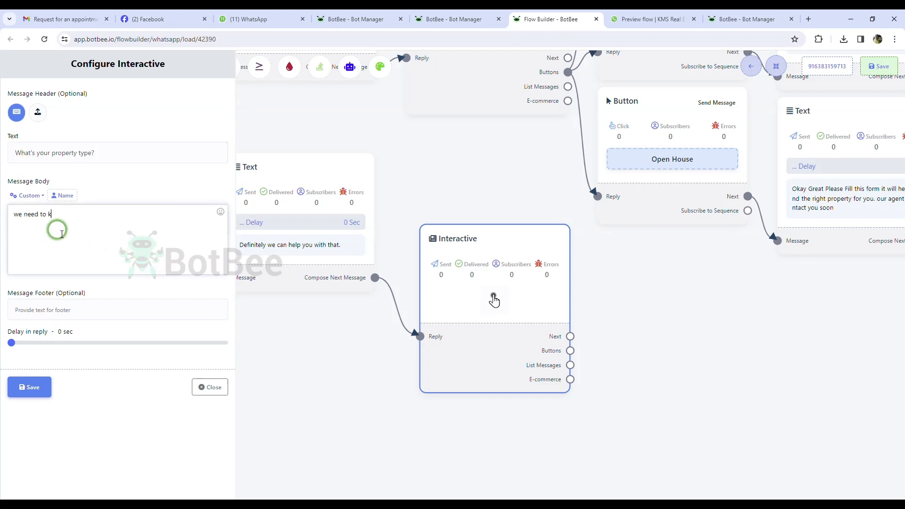
pyautogui.write('now more about your property to give yo')
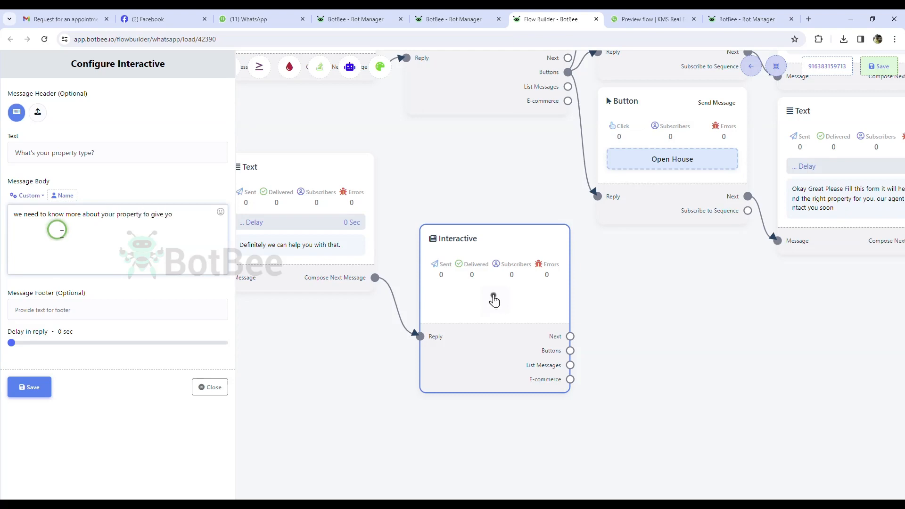
pyautogui.write('.')
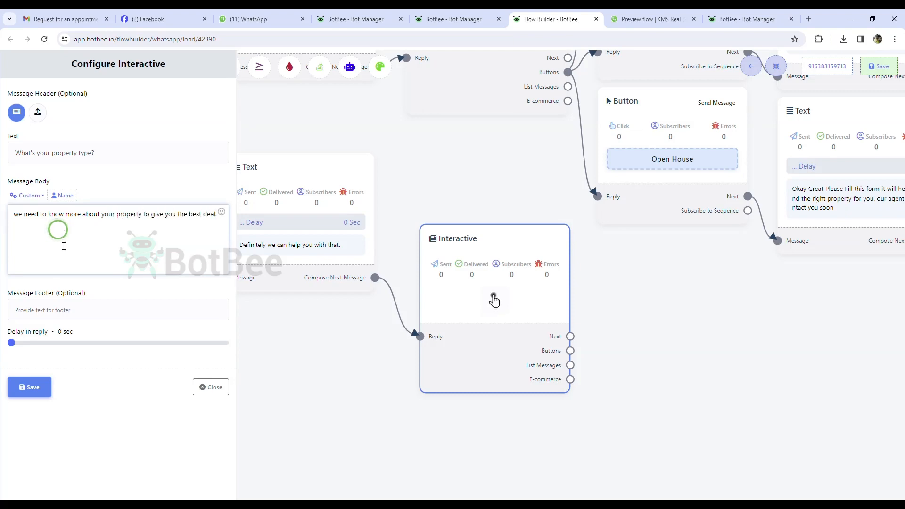
pyautogui.click(71, 317)
pyautogui.write('please ')
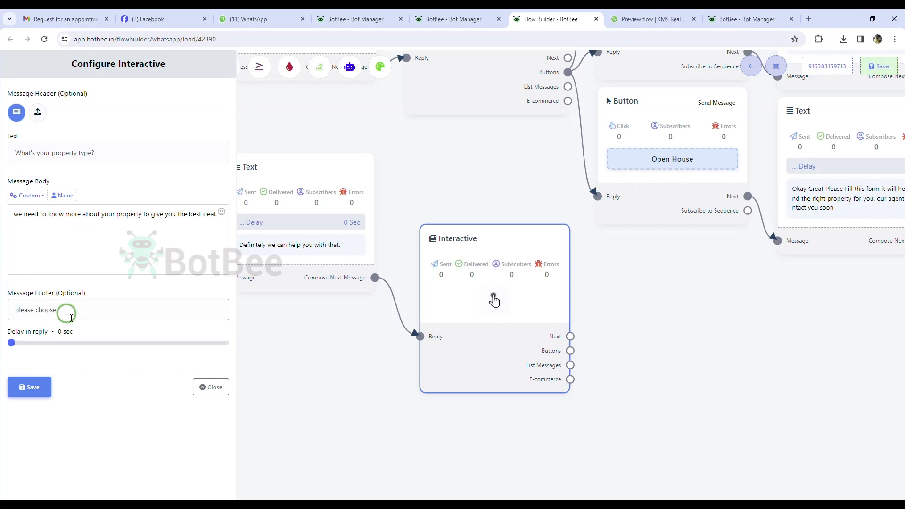
pyautogui.write('choose')
pyautogui.click(77, 333)
pyautogui.click(38, 387)
# Add three button options to the interactive message and name the first one Home.
pyautogui.moveTo(553, 396); pyautogui.dragTo(589, 320)
pyautogui.click(776, 66)
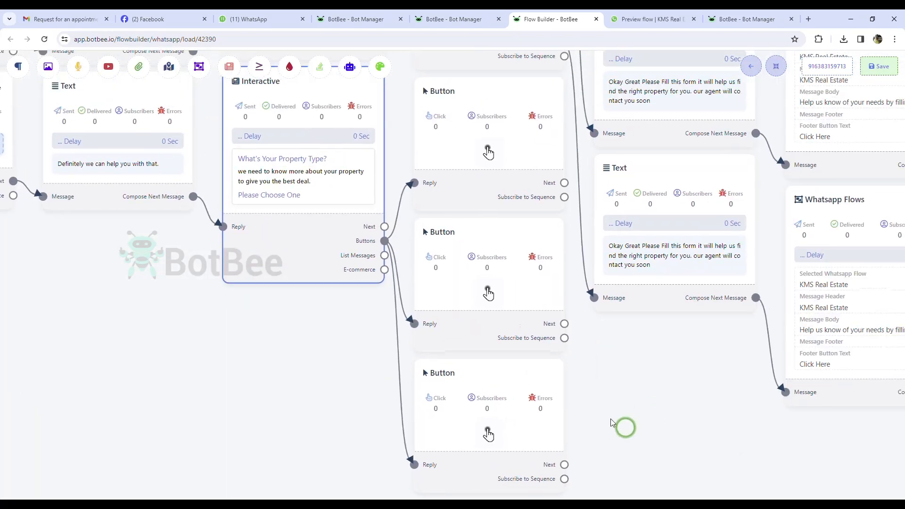
pyautogui.moveTo(489, 407); pyautogui.dragTo(362, 419)
pyautogui.moveTo(488, 307); pyautogui.dragTo(431, 374)
pyautogui.moveTo(490, 181); pyautogui.dragTo(479, 265)
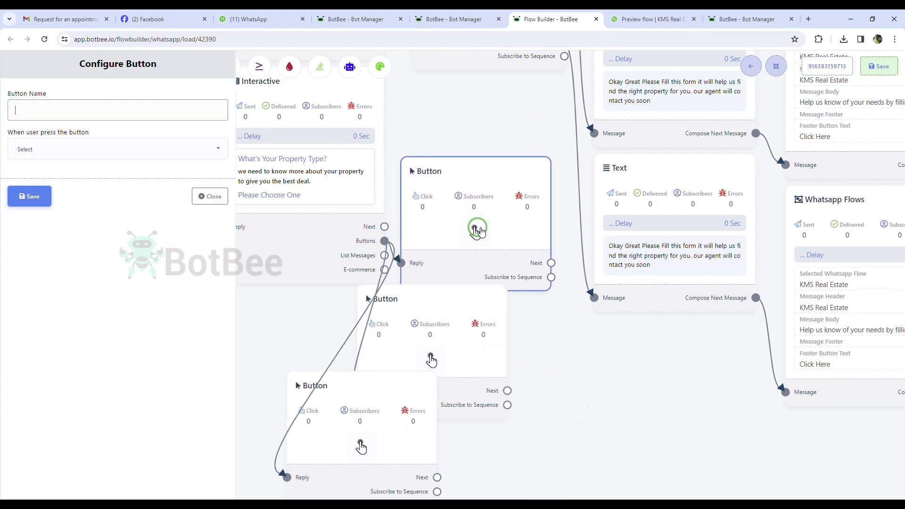
pyautogui.click(73, 109)
pyautogui.write('Home')
pyautogui.click(430, 358)
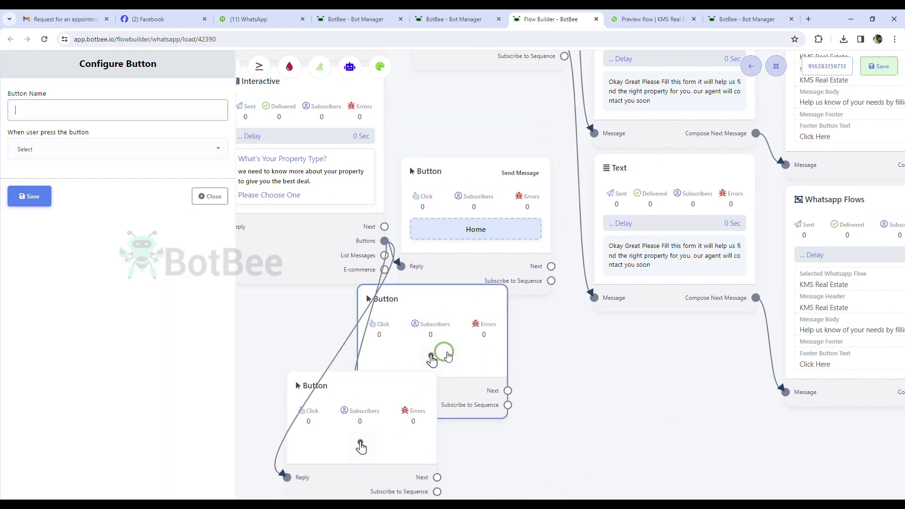
# Name the second button Appartment and set it and the Land button to Send Message.
pyautogui.click(105, 116)
pyautogui.write('Appartment')
pyautogui.click(100, 149)
pyautogui.click(78, 187)
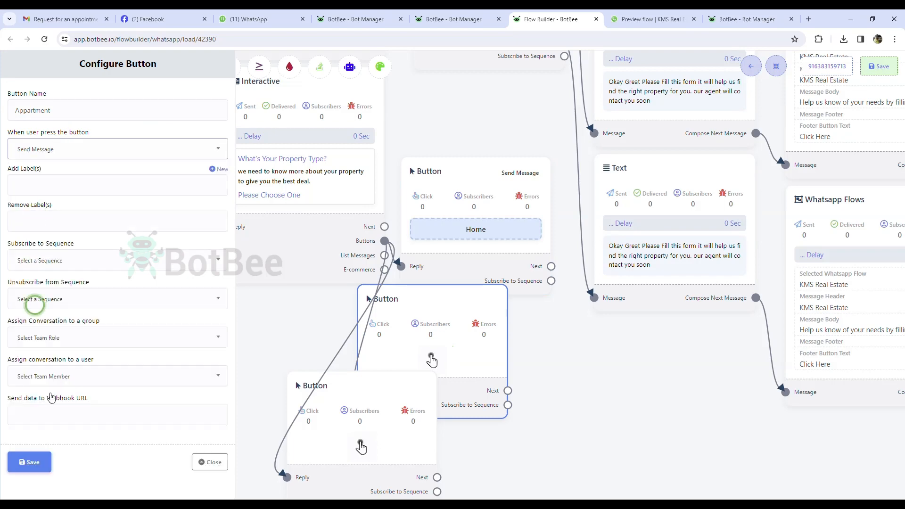
pyautogui.click(40, 461)
pyautogui.doubleClick(384, 434)
pyautogui.click(84, 116)
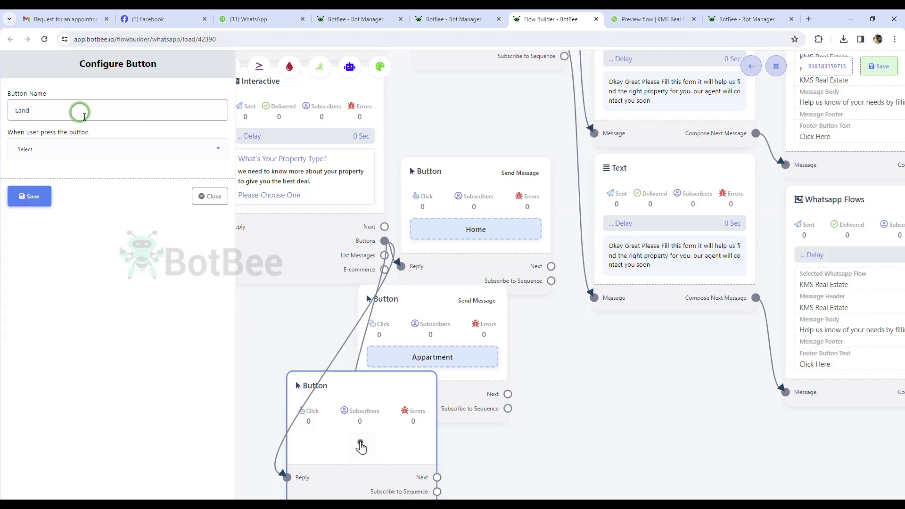
pyautogui.click(101, 149)
pyautogui.click(78, 187)
pyautogui.click(29, 462)
# Stack the Home, Appartment and Land buttons in one column and link Home to a new text message.
pyautogui.moveTo(563, 380); pyautogui.dragTo(559, 285)
pyautogui.moveTo(471, 165); pyautogui.dragTo(484, 80)
pyautogui.moveTo(429, 227); pyautogui.dragTo(486, 157)
pyautogui.moveTo(358, 306); pyautogui.dragTo(485, 299)
pyautogui.moveTo(655, 251); pyautogui.dragTo(567, 341)
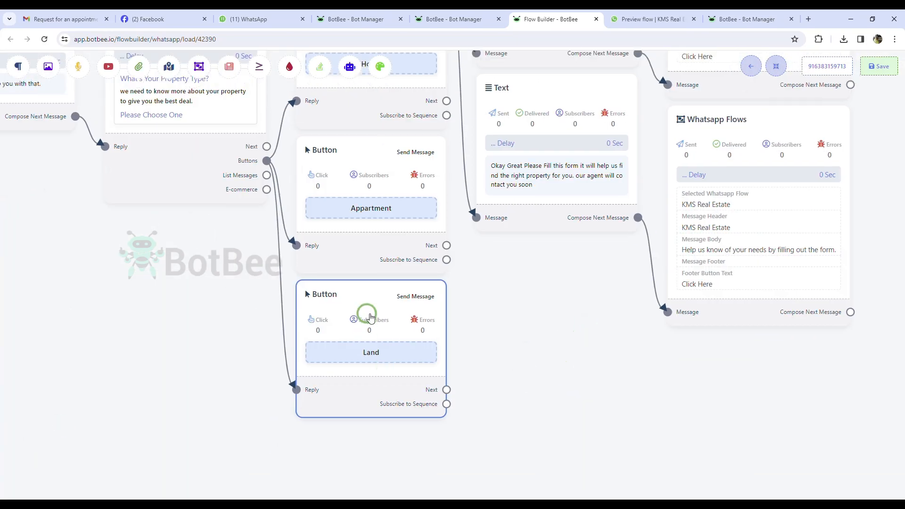
pyautogui.moveTo(370, 317); pyautogui.dragTo(353, 463)
pyautogui.moveTo(359, 196); pyautogui.dragTo(342, 337)
pyautogui.moveTo(374, 100); pyautogui.dragTo(355, 236)
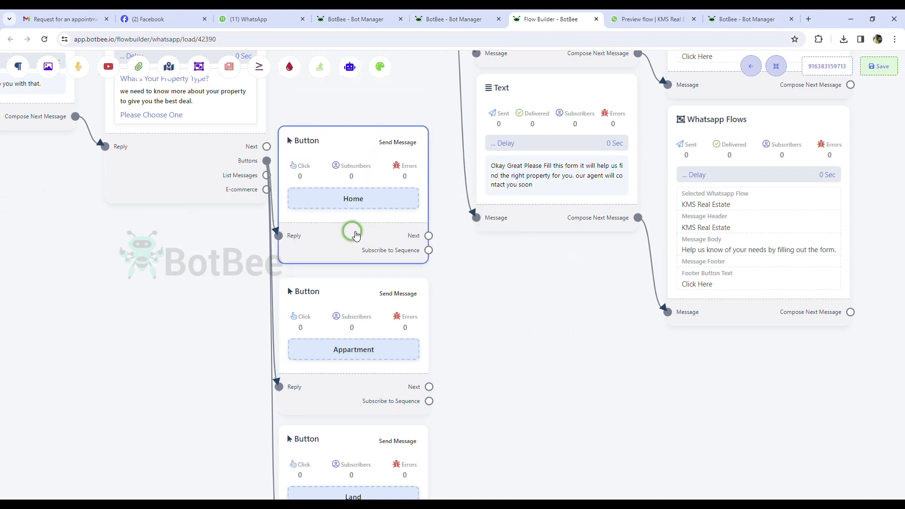
pyautogui.moveTo(428, 236); pyautogui.dragTo(496, 327)
pyautogui.click(512, 336)
# Add the text 'Okay Great Please fill out the form below and our agent will contact you soon.' followed by a WhatsApp Flows form node.
pyautogui.moveTo(560, 370); pyautogui.dragTo(528, 328)
pyautogui.doubleClick(529, 329)
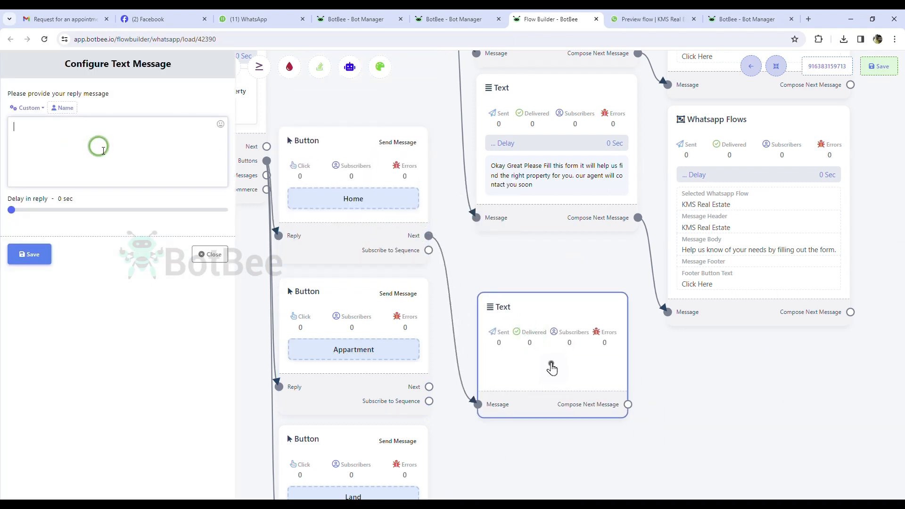
pyautogui.write('Okay Great Please fill out the form belo')
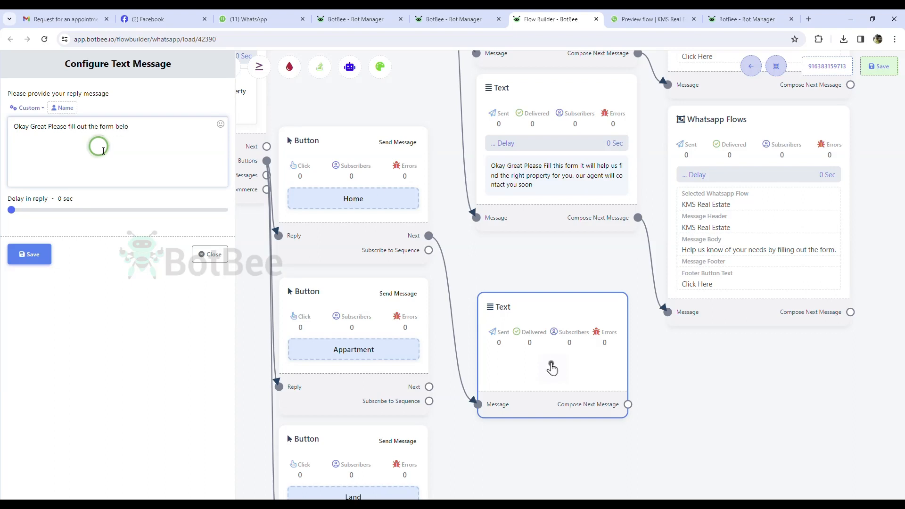
pyautogui.write('w and our agent will contact you soon.')
pyautogui.click(29, 254)
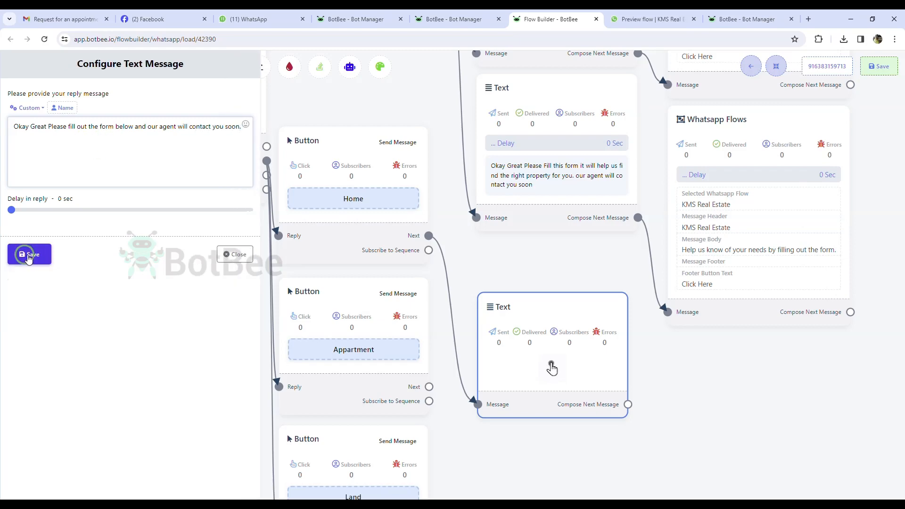
pyautogui.moveTo(629, 411); pyautogui.dragTo(669, 410)
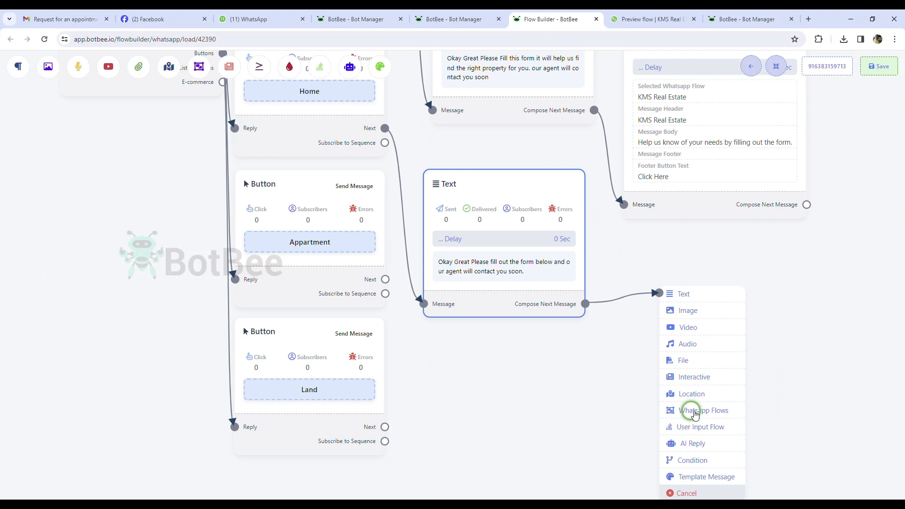
pyautogui.click(695, 411)
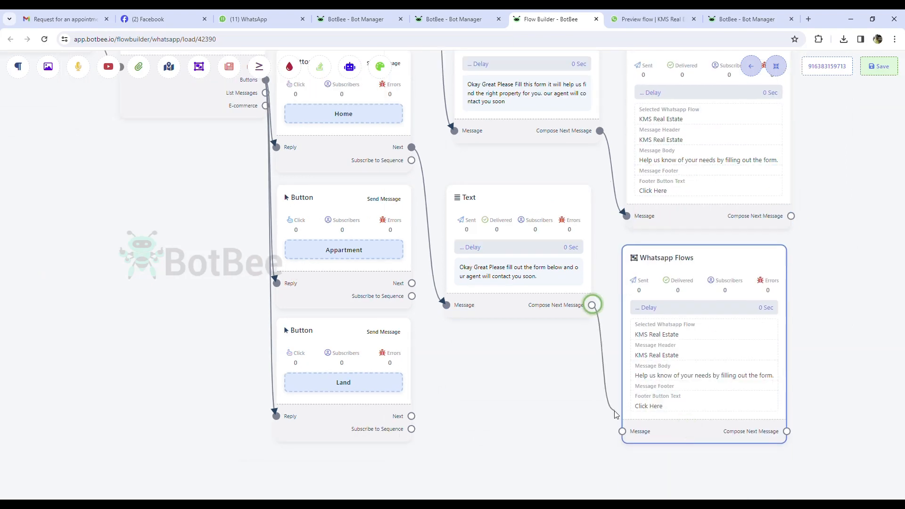
# Repeat the text and WhatsApp Flows nodes for the other property buttons, including Land, and tidy the layout.
pyautogui.moveTo(510, 246); pyautogui.dragTo(527, 226)
pyautogui.moveTo(411, 283); pyautogui.dragTo(471, 429)
pyautogui.moveTo(773, 275); pyautogui.dragTo(755, 240)
pyautogui.moveTo(612, 471); pyautogui.dragTo(570, 295)
pyautogui.moveTo(571, 253); pyautogui.dragTo(624, 339)
pyautogui.moveTo(363, 240); pyautogui.dragTo(443, 404)
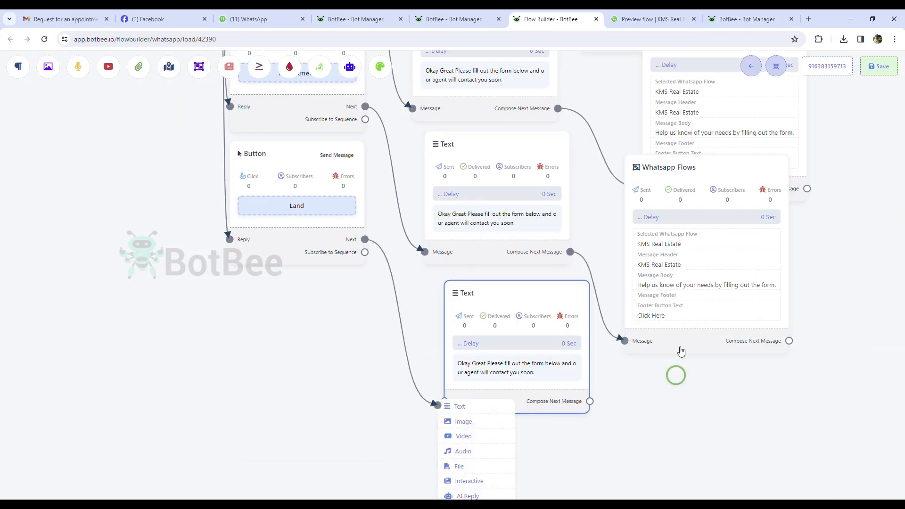
pyautogui.moveTo(589, 401); pyautogui.dragTo(632, 441)
pyautogui.click(775, 66)
pyautogui.click(776, 66)
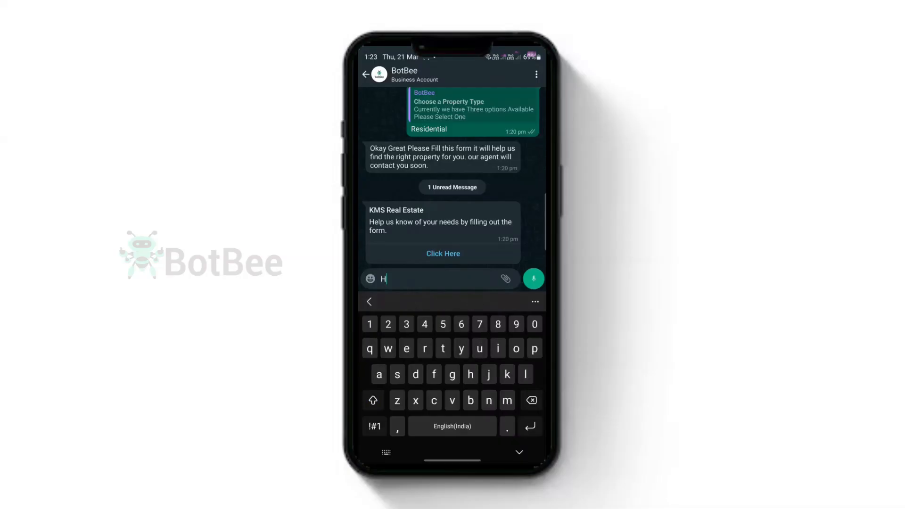
# Send Hello to the bot, pick Buy Property then Residential, and open the KMS Real Estate form.
pyautogui.write('lo')
pyautogui.click(533, 279)
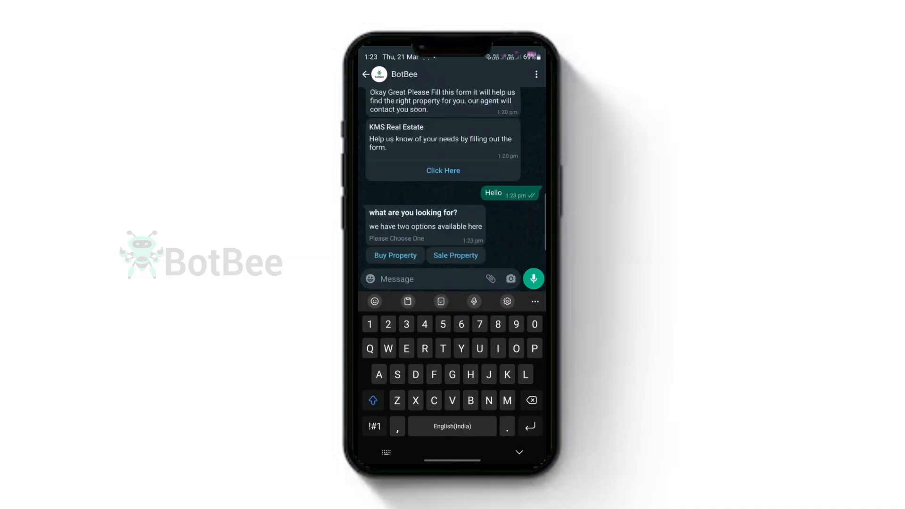
pyautogui.click(395, 255)
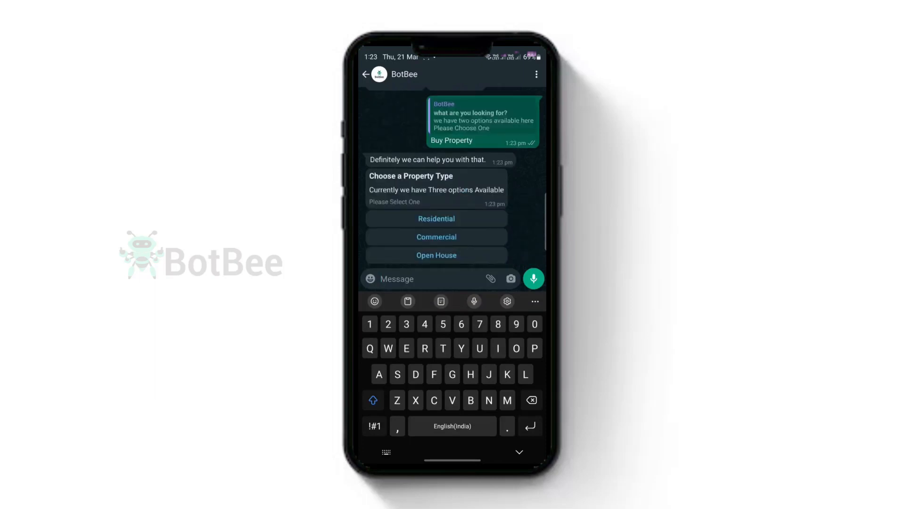
pyautogui.click(436, 218)
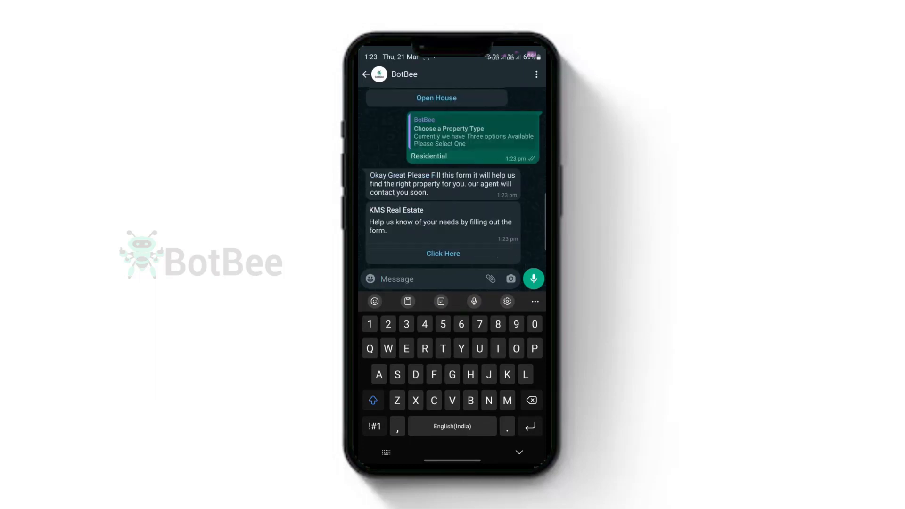
pyautogui.click(442, 253)
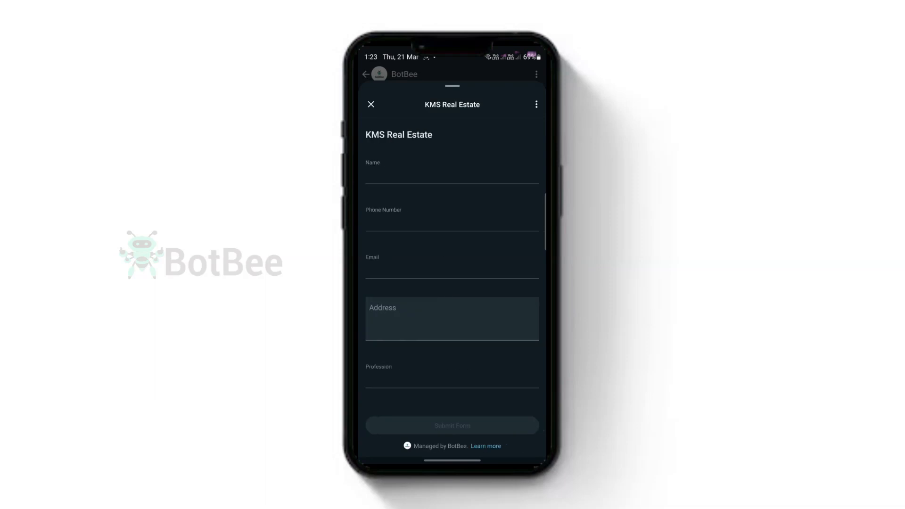
# Enter the name, phone number, e-mail and address in the form's contact fields.
pyautogui.click(452, 175)
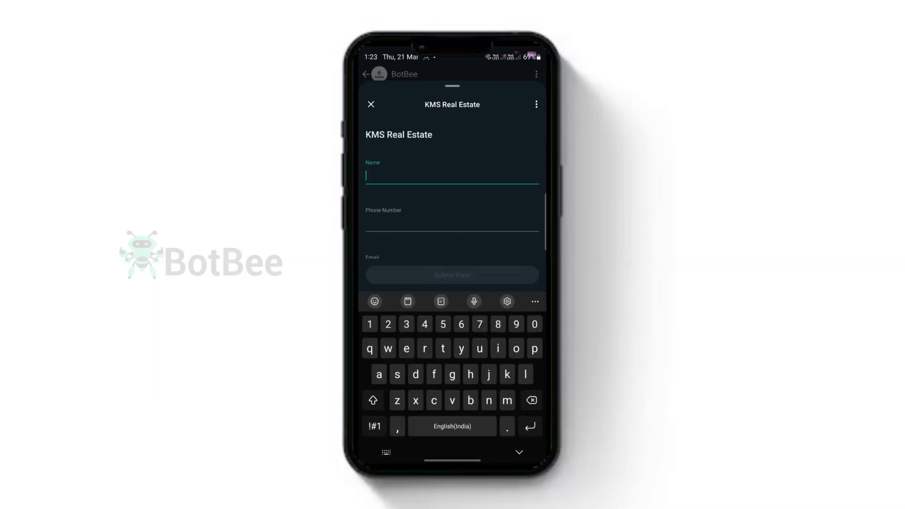
pyautogui.write('Bot')
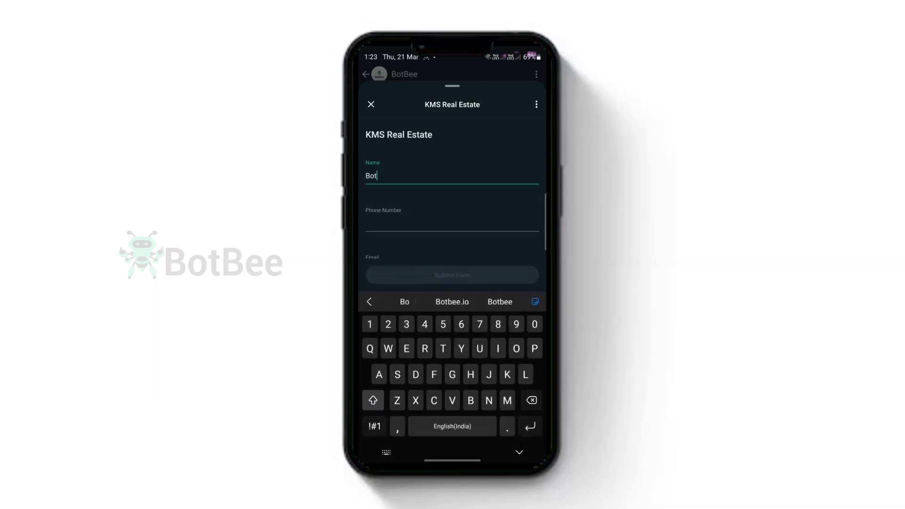
pyautogui.write('Bee')
pyautogui.click(452, 222)
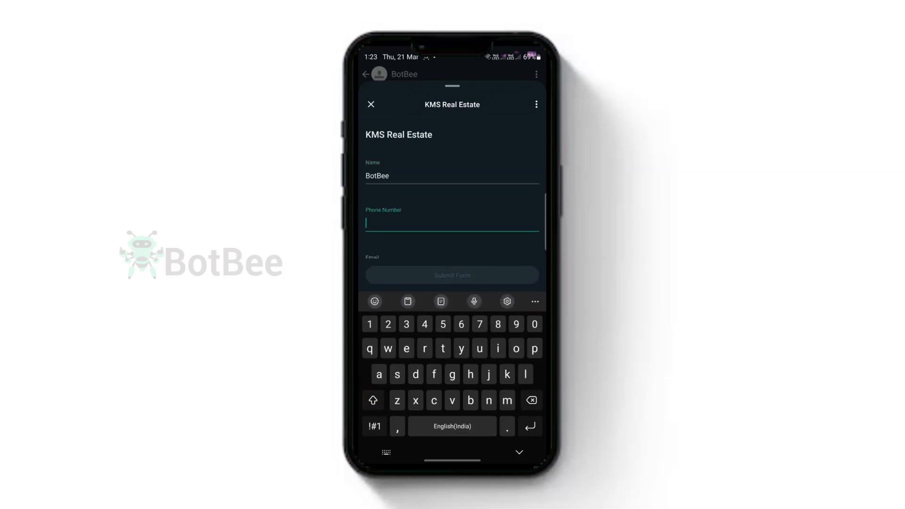
pyautogui.press('Return')
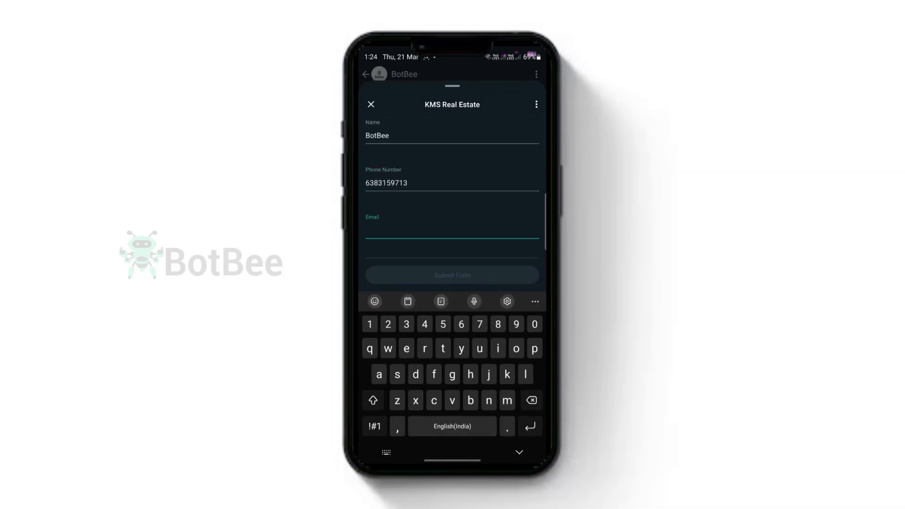
pyautogui.press('Return')
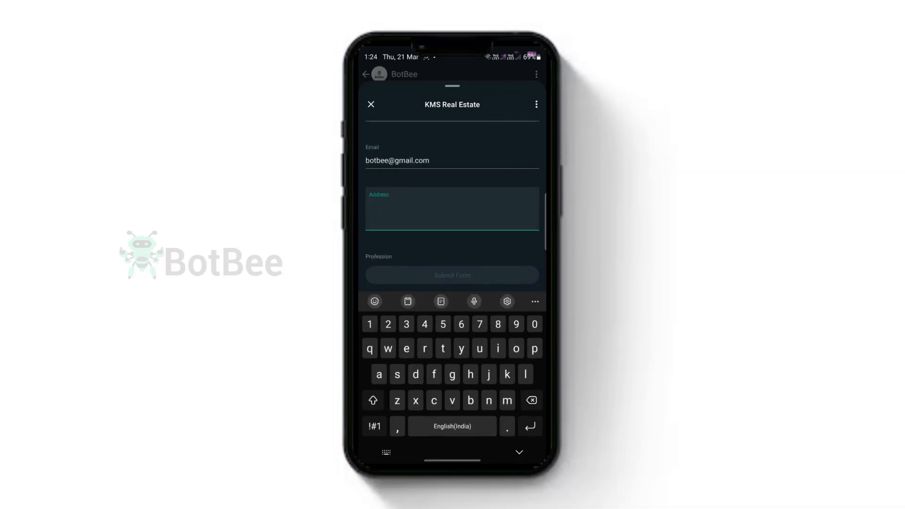
pyautogui.write('address')
# Set the profession to developer and the budget to 1000000, then submit the form.
pyautogui.press('Return')
pyautogui.write('developer')
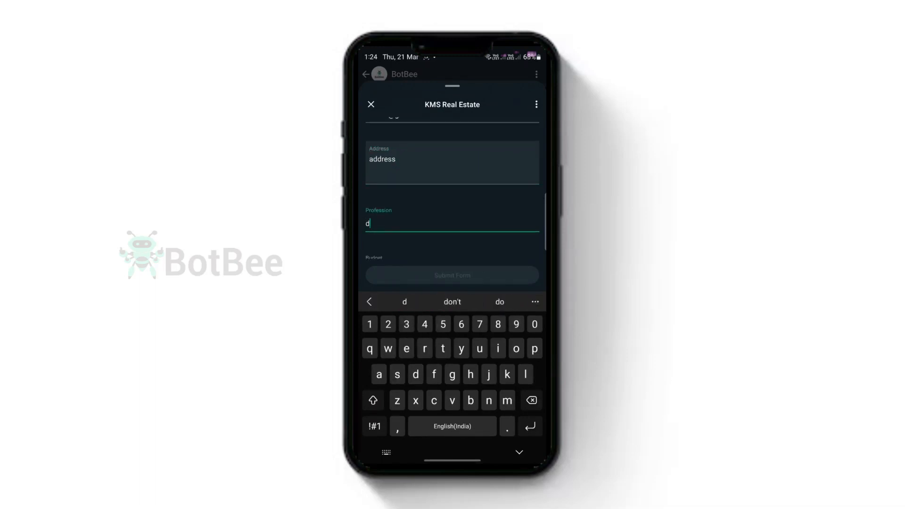
pyautogui.press('Return')
pyautogui.write('1000000')
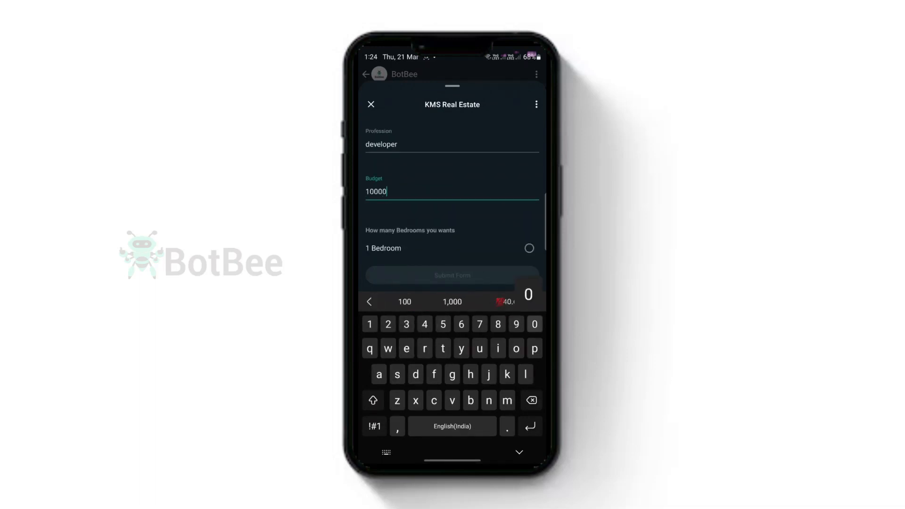
pyautogui.press('Return')
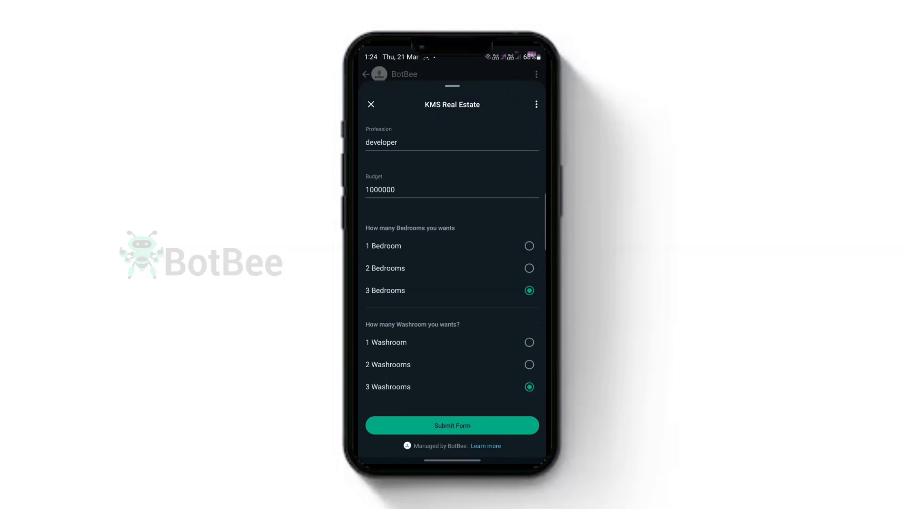
pyautogui.click(452, 426)
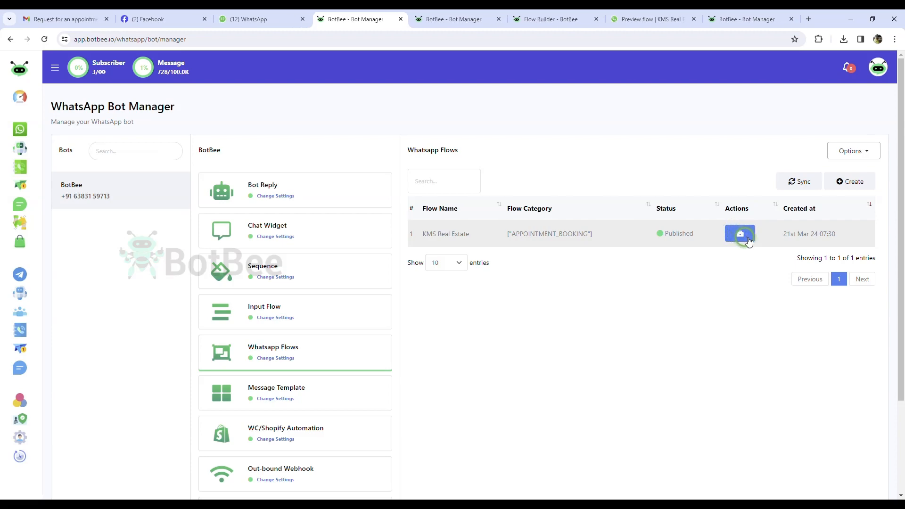
# Open the KMS Real Estate flow's Report Data and view the submitted answers.
pyautogui.click(748, 240)
pyautogui.click(689, 235)
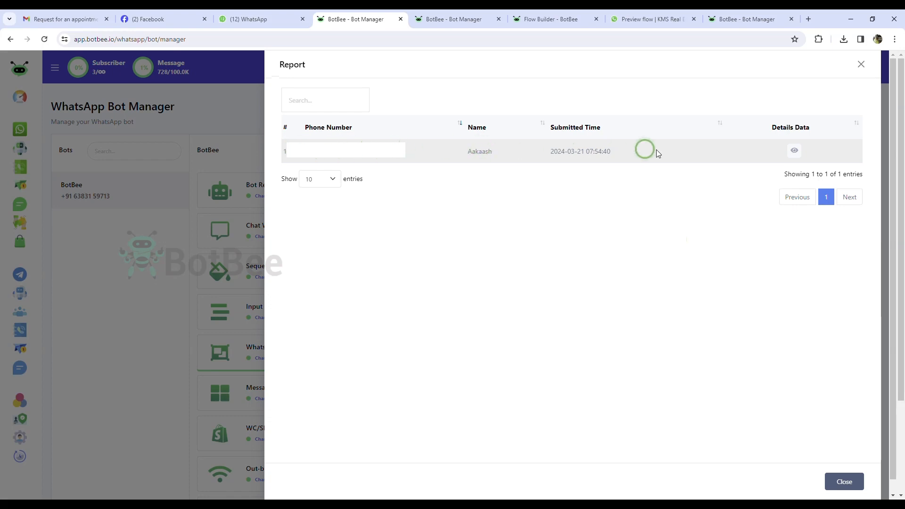
pyautogui.click(792, 150)
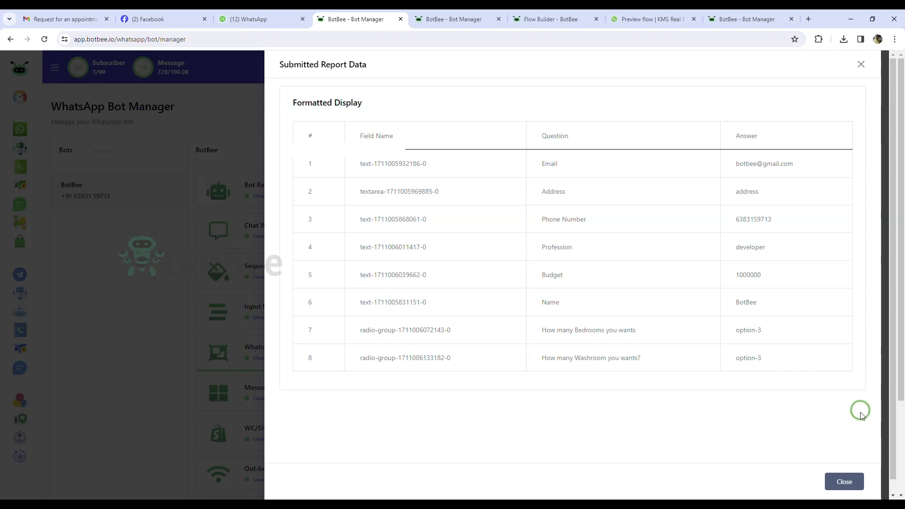
pyautogui.click(861, 64)
pyautogui.click(867, 64)
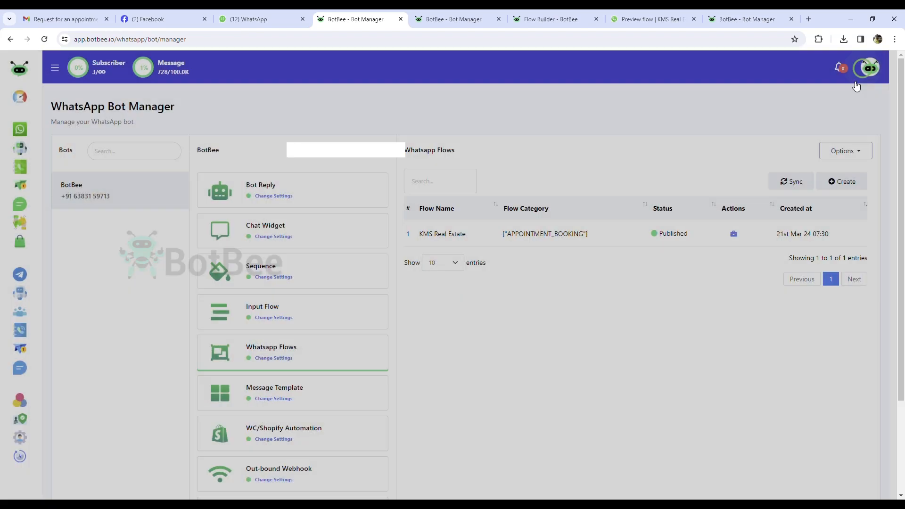
# Download the submissions as an Excel sheet and widen columns B to D.
pyautogui.click(733, 233)
pyautogui.click(703, 234)
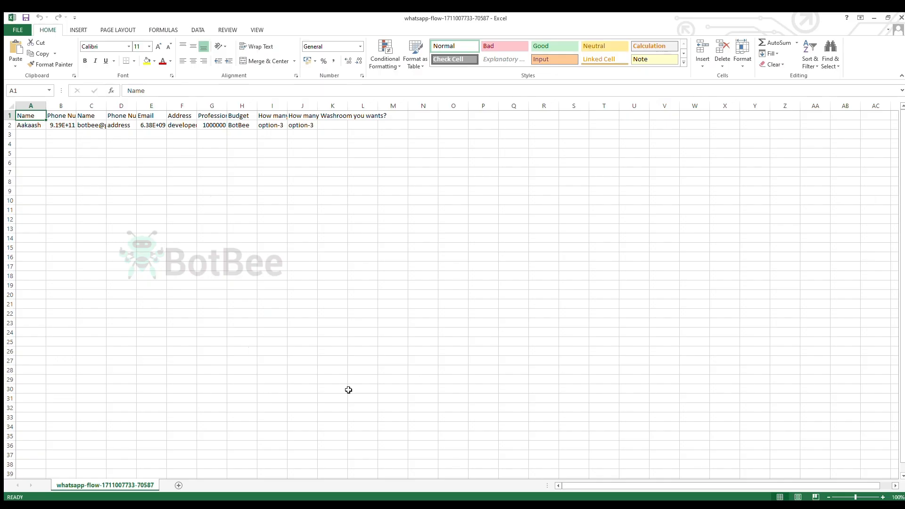
pyautogui.moveTo(76, 108); pyautogui.dragTo(333, 107)
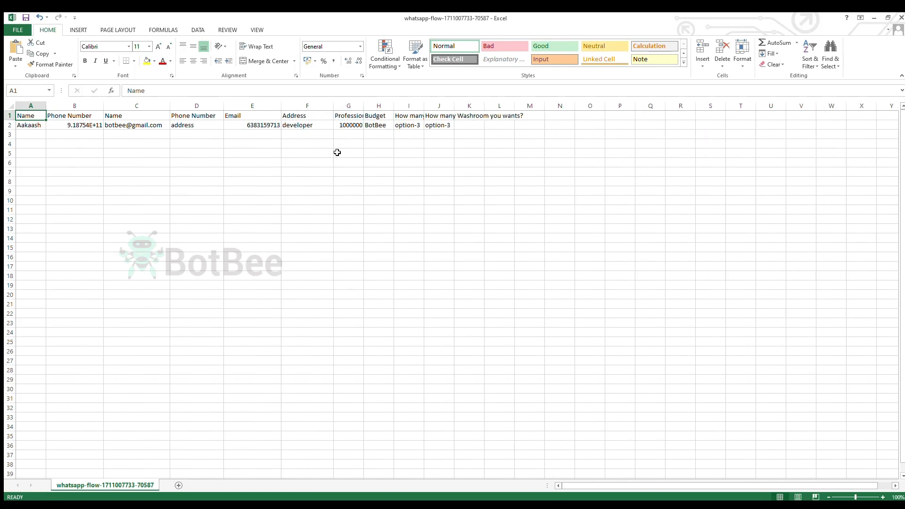